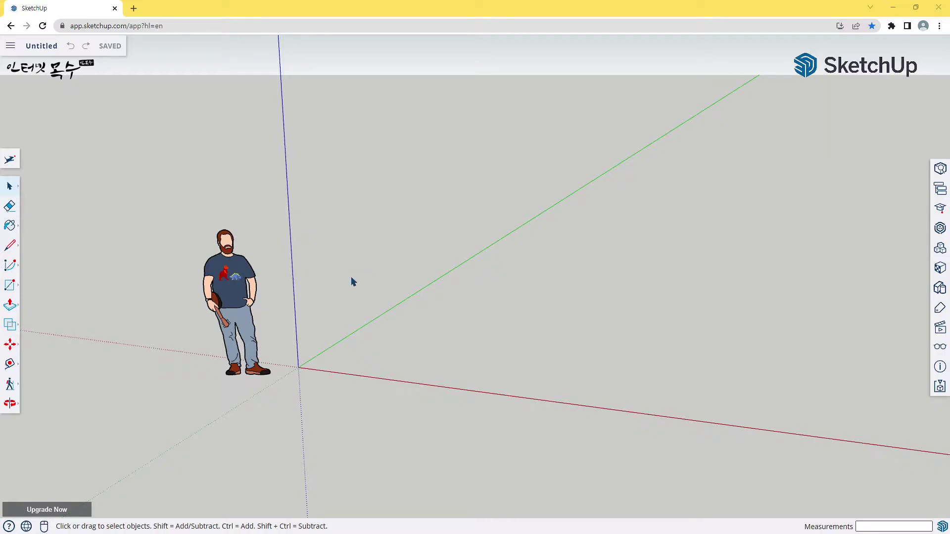
# From an eye-level view, draw a 900 by 2100 mm rectangle upright from the origin
pyautogui.moveTo(354, 282); pyautogui.dragTo(456, 300, button='middle')
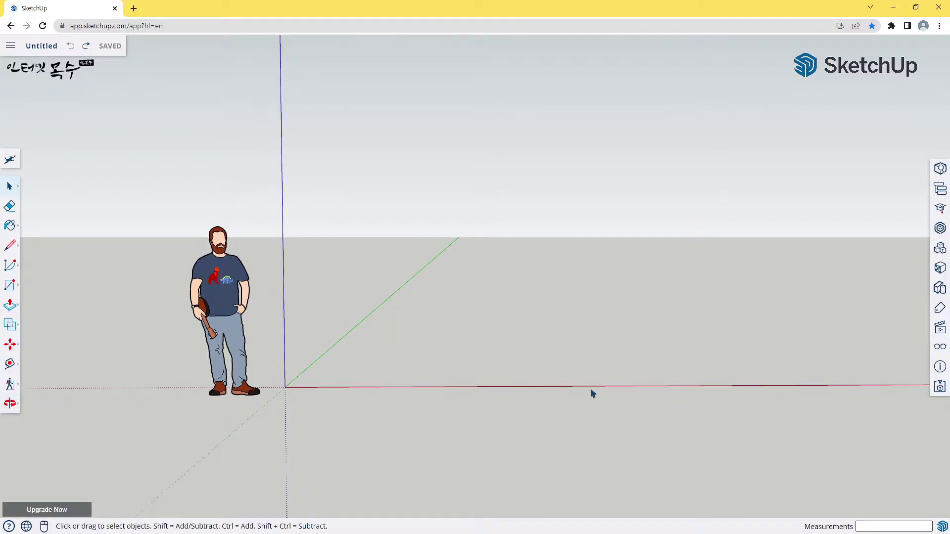
pyautogui.moveTo(585, 394); pyautogui.dragTo(448, 322, button='middle')
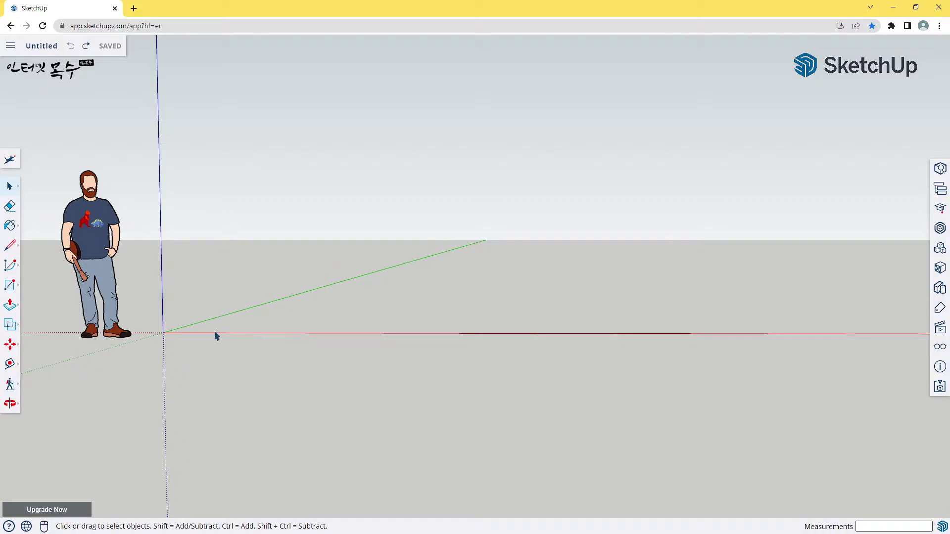
pyautogui.press('r')
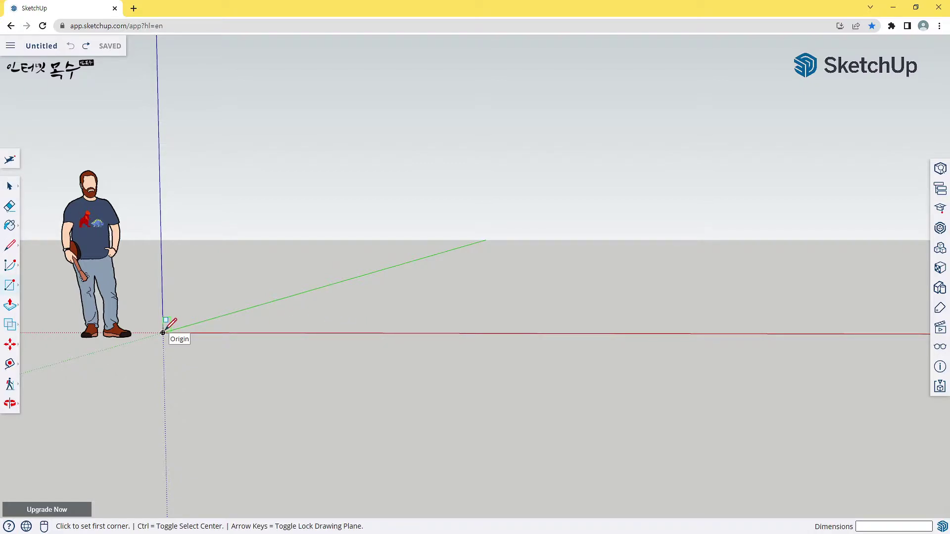
pyautogui.click(163, 332)
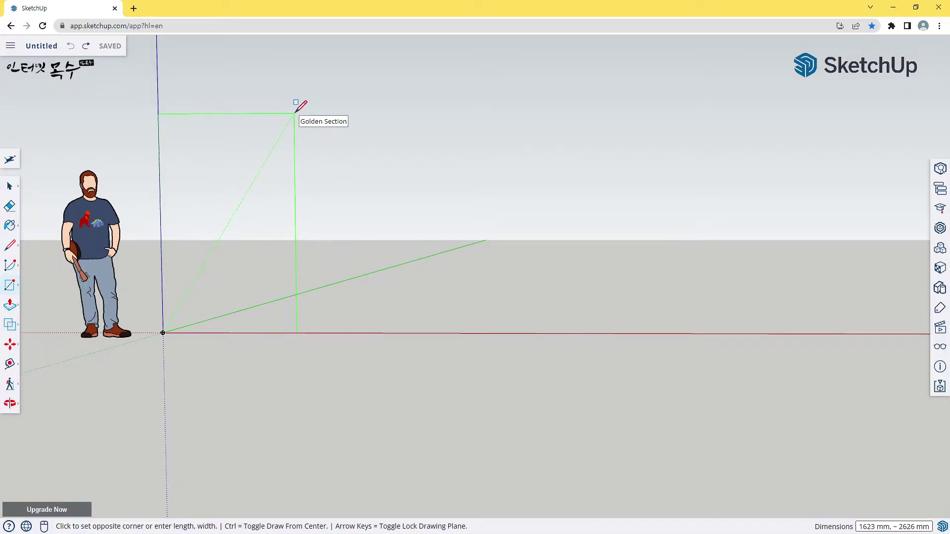
pyautogui.write('900,2100')
pyautogui.press('Return')
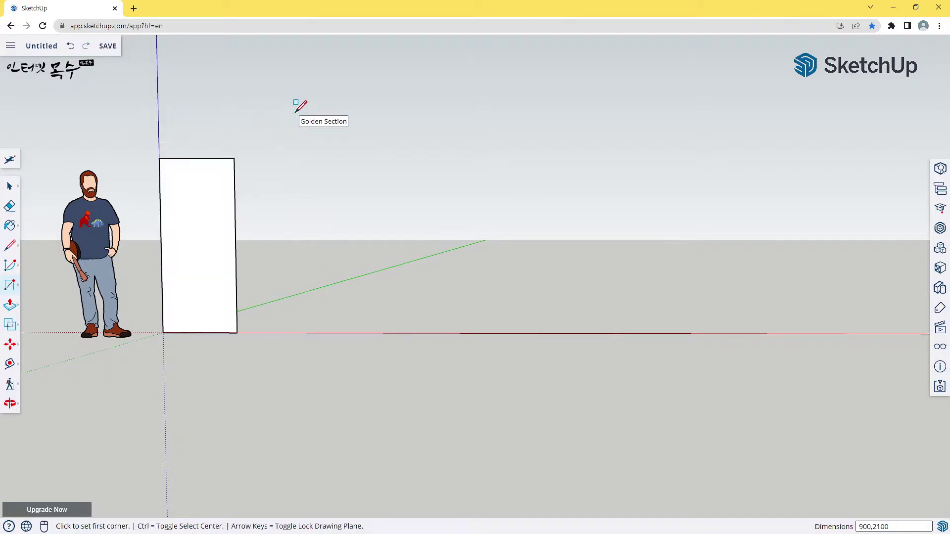
pyautogui.moveTo(314, 233); pyautogui.dragTo(196, 231, button='middle')
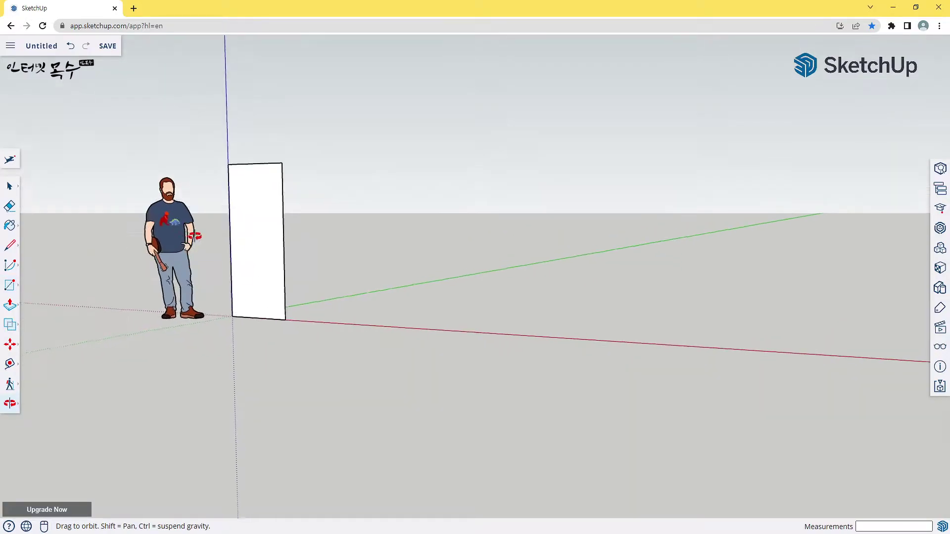
# Delete the rectangle's face, leaving only its four outline edges
pyautogui.press('space')
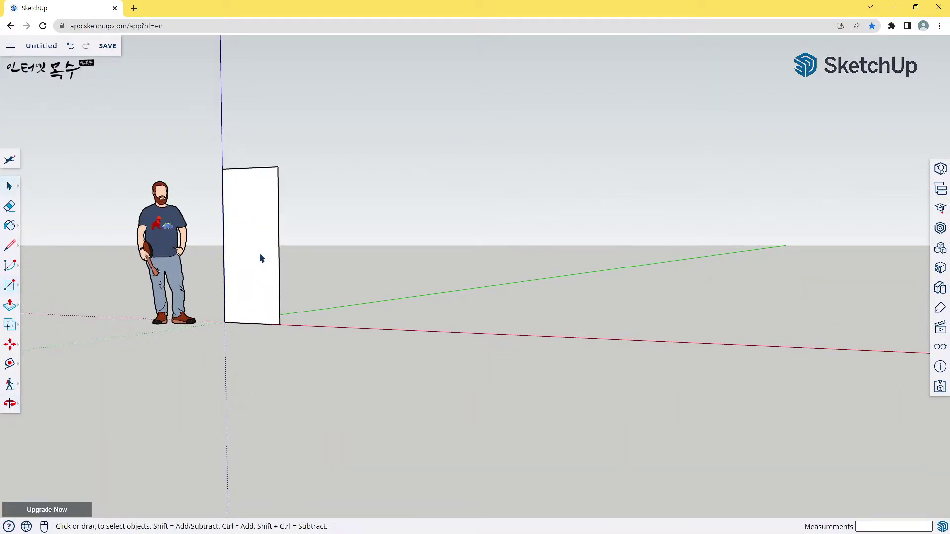
pyautogui.click(257, 256)
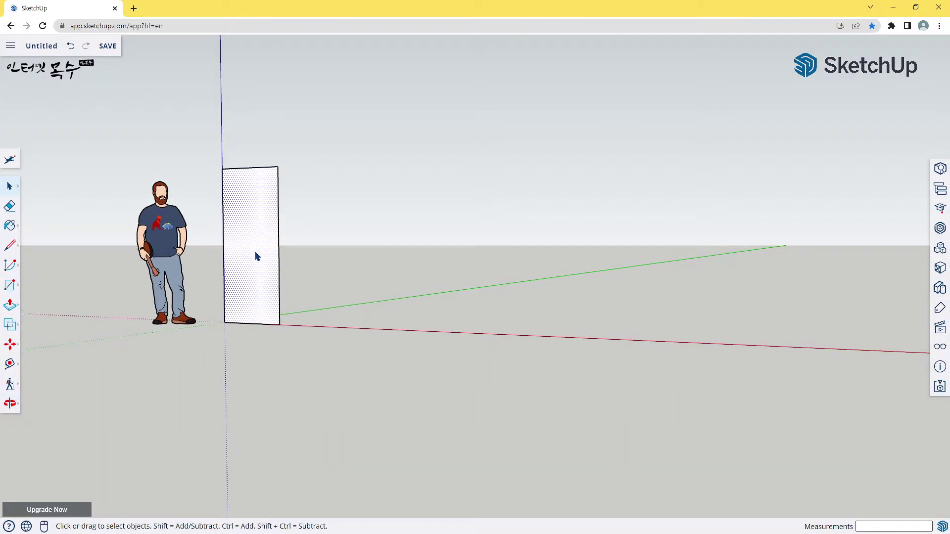
pyautogui.press('Delete')
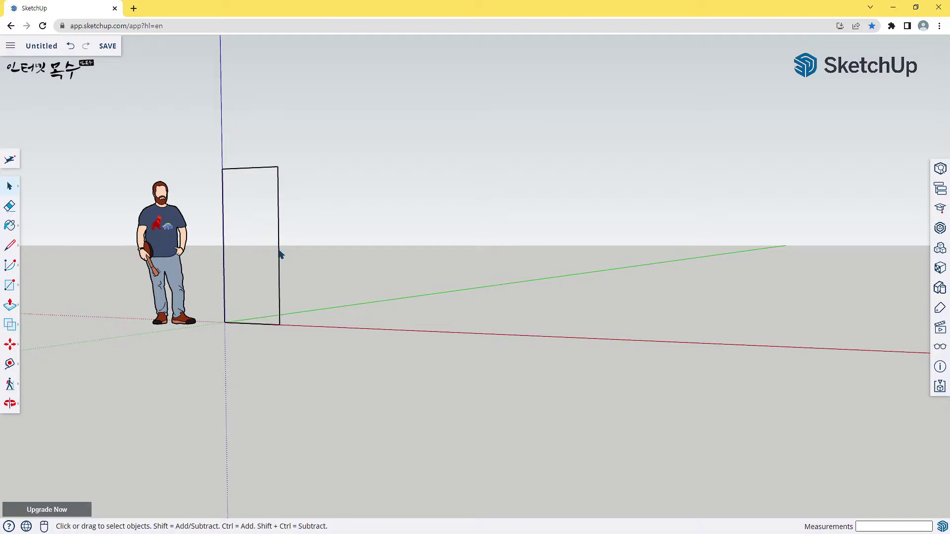
pyautogui.click(279, 253)
# Look up Make Group in the command search and assign it a shortcut
pyautogui.click(11, 164)
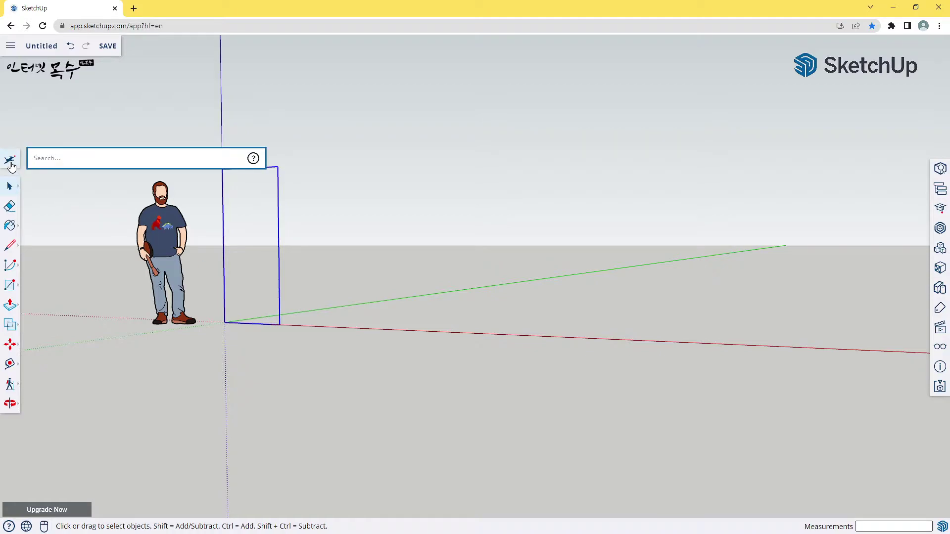
pyautogui.write('ma')
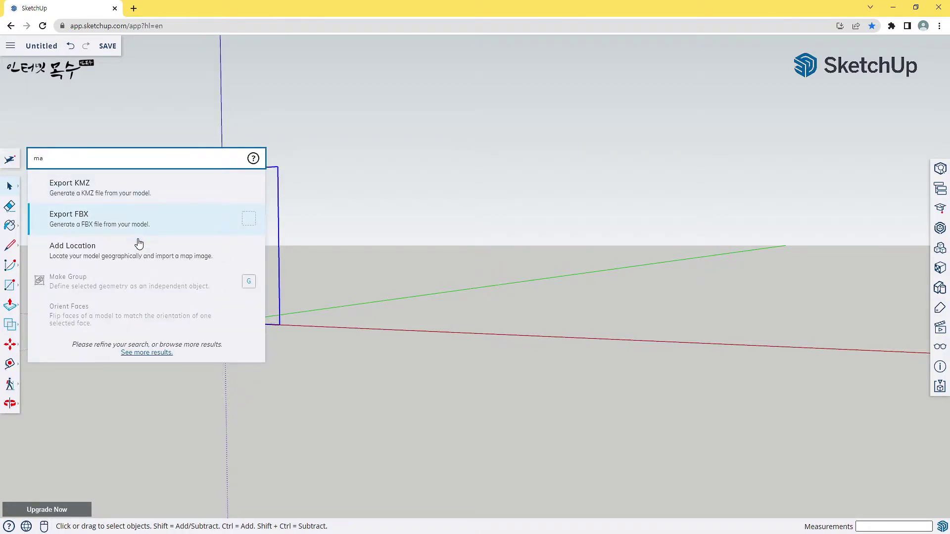
pyautogui.click(248, 283)
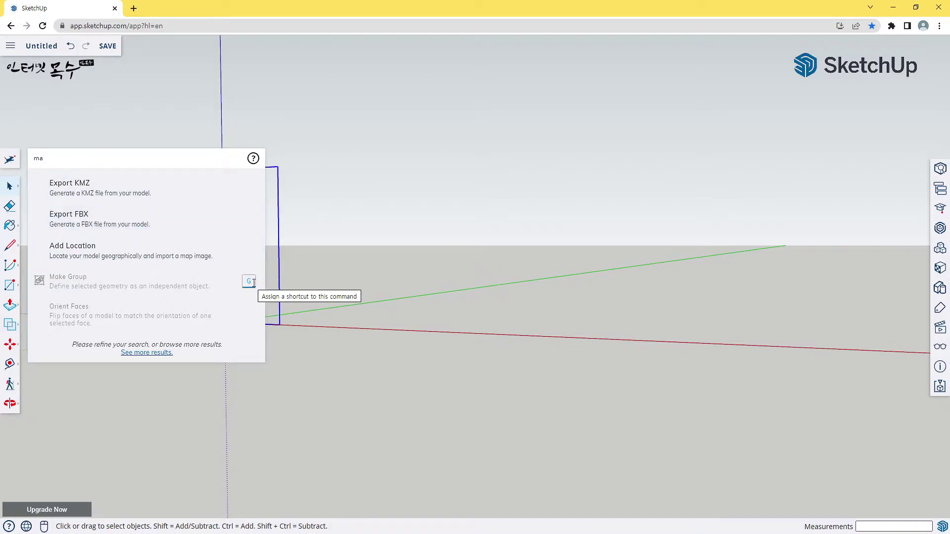
pyautogui.press('Escape')
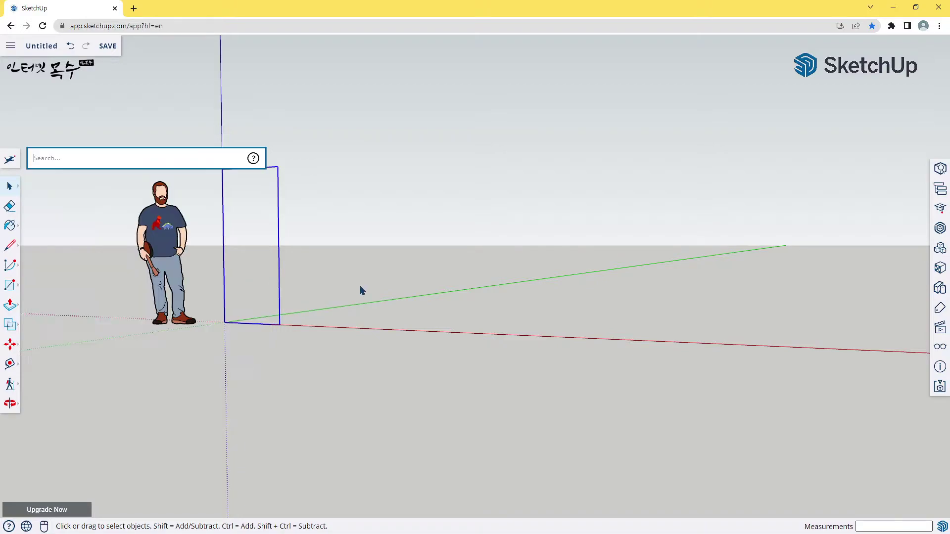
pyautogui.click(368, 203)
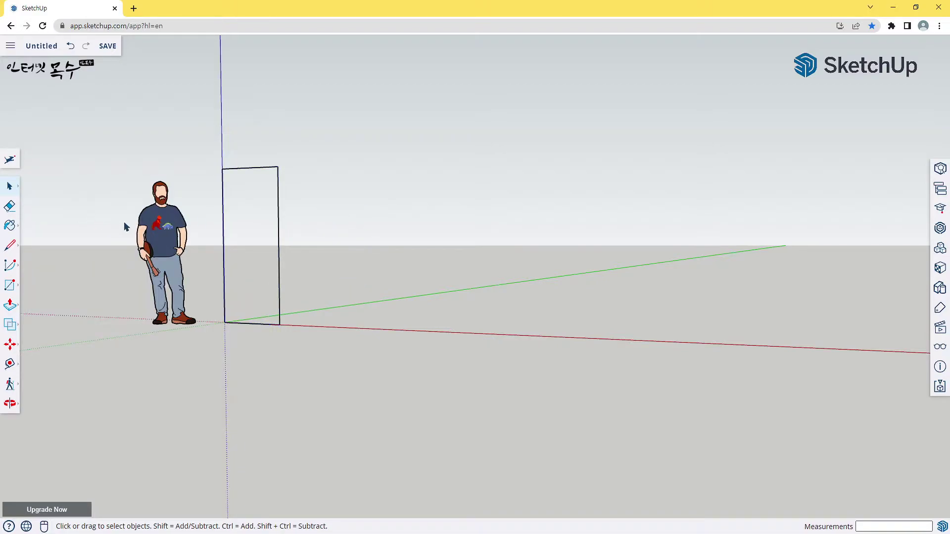
# Zoom in and select the entire 900 × 2100 mm outline
pyautogui.scroll(2, 233, 166)
pyautogui.scroll(3, 247, 157)
pyautogui.scroll(1, 255, 155)
pyautogui.scroll(-1, 267, 160)
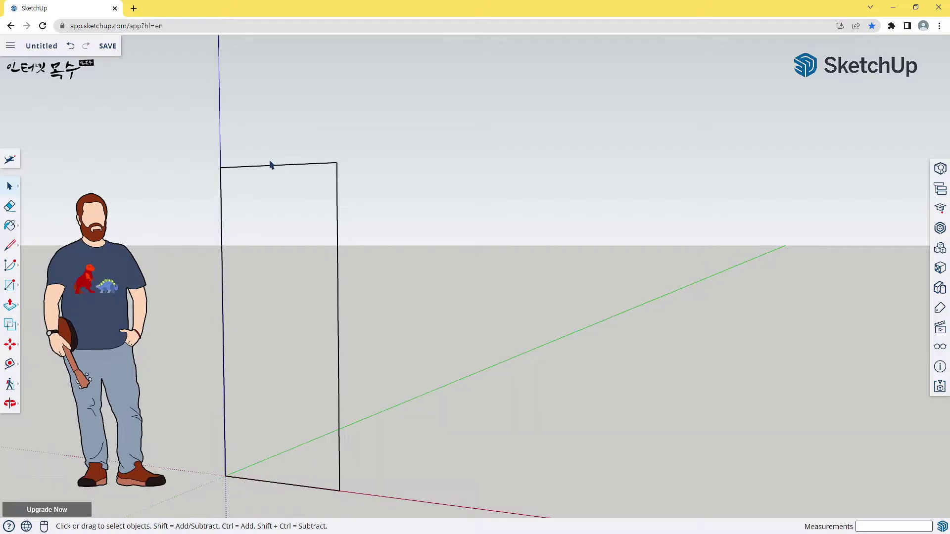
pyautogui.tripleClick(339, 213)
pyautogui.moveTo(350, 243)
pyautogui.mouseDown(button='middle')
pyautogui.moveTo(553, 236)
pyautogui.moveTo(503, 257)
pyautogui.mouseUp(button='middle')
pyautogui.scroll(-2, 236, 240)
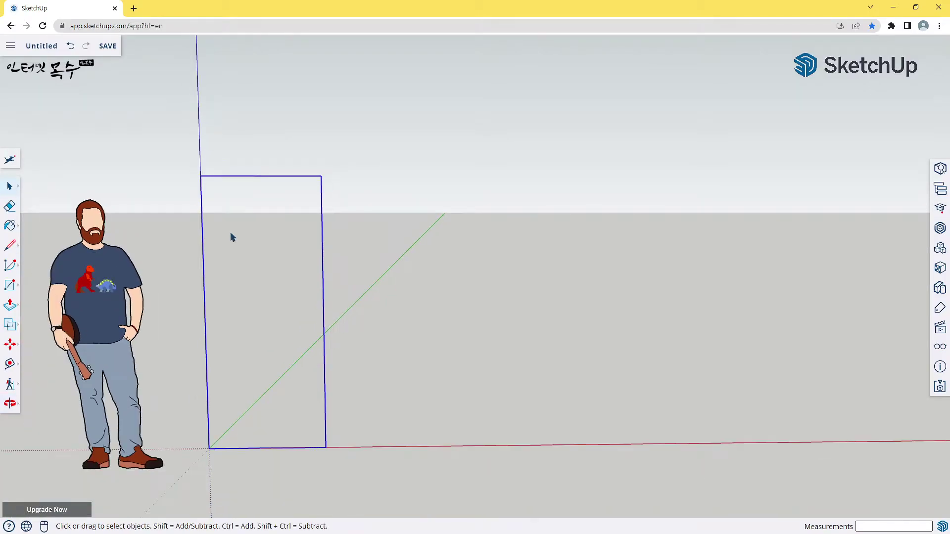
pyautogui.scroll(2, 235, 236)
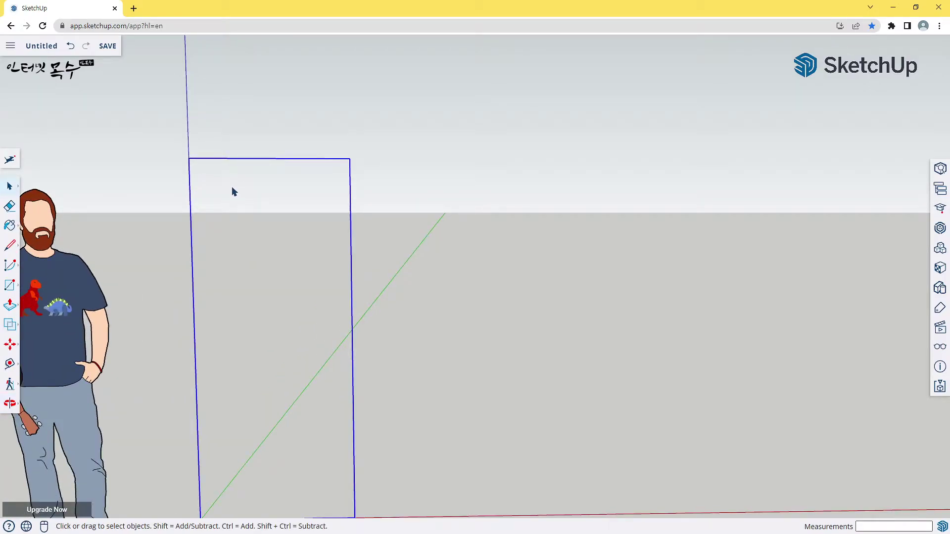
# Draw a 900 by 18 mm rectangle from the outline's top-left corner
pyautogui.press('r')
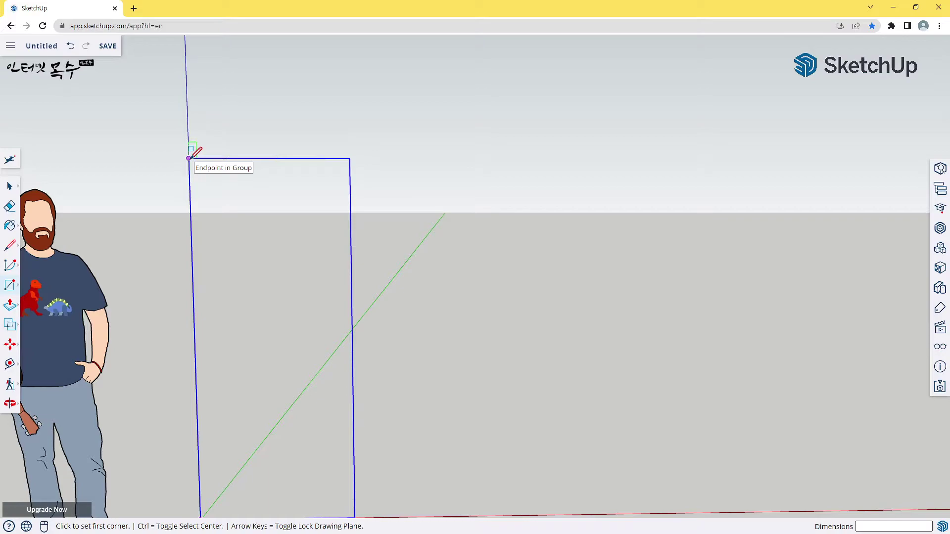
pyautogui.click(189, 159)
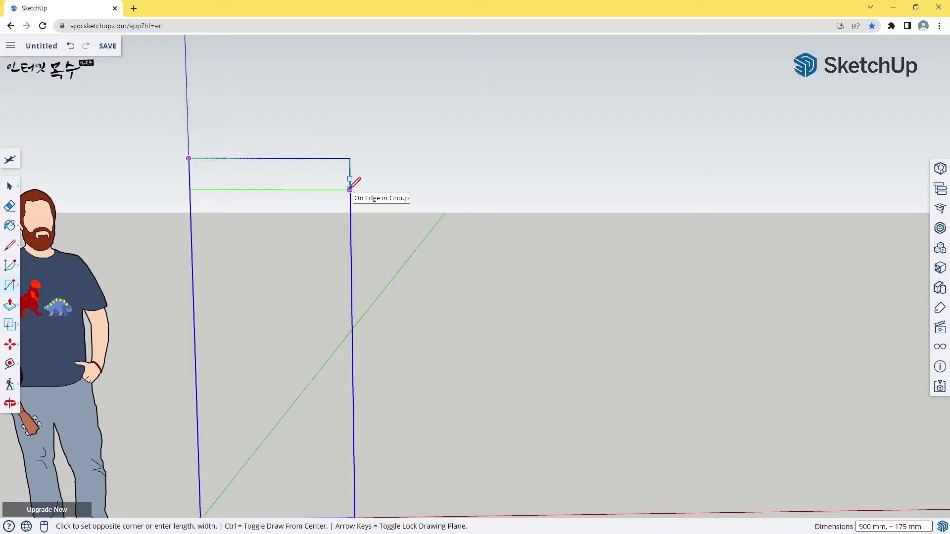
pyautogui.write('900,')
pyautogui.write('18')
pyautogui.press('Return')
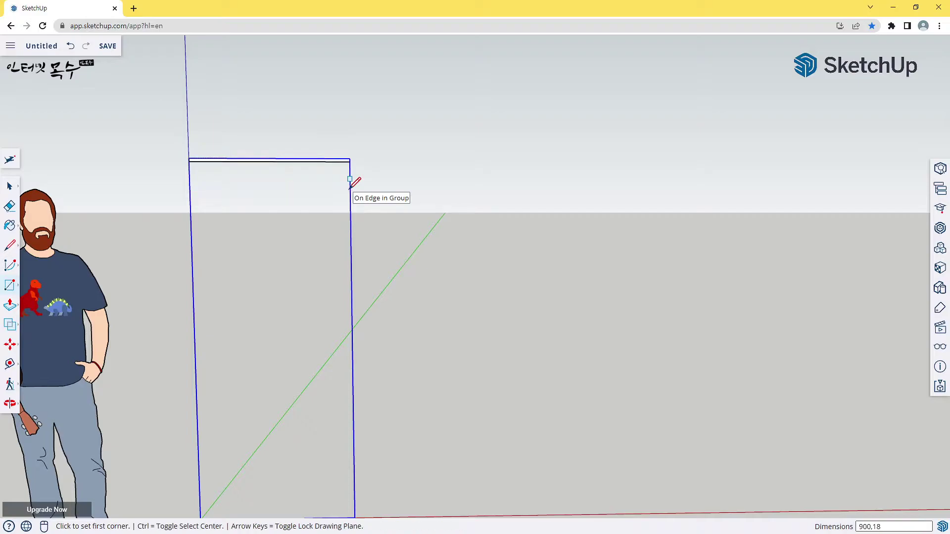
pyautogui.press('o')
pyautogui.moveTo(384, 182)
pyautogui.mouseDown()
pyautogui.moveTo(226, 217)
pyautogui.moveTo(300, 233)
pyautogui.mouseUp()
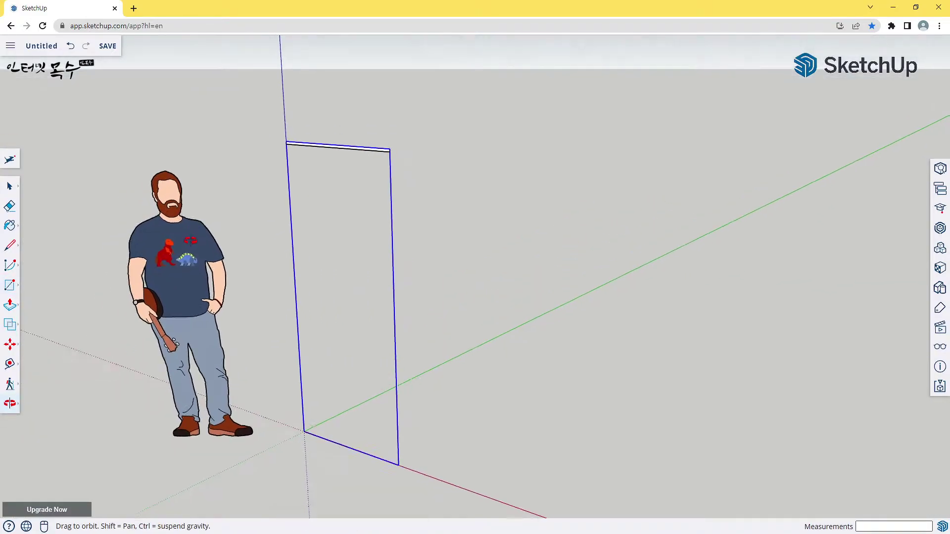
# Push/pull the thin top strip 300 mm back into the top board, then select its upper face
pyautogui.press('r')
pyautogui.press('p')
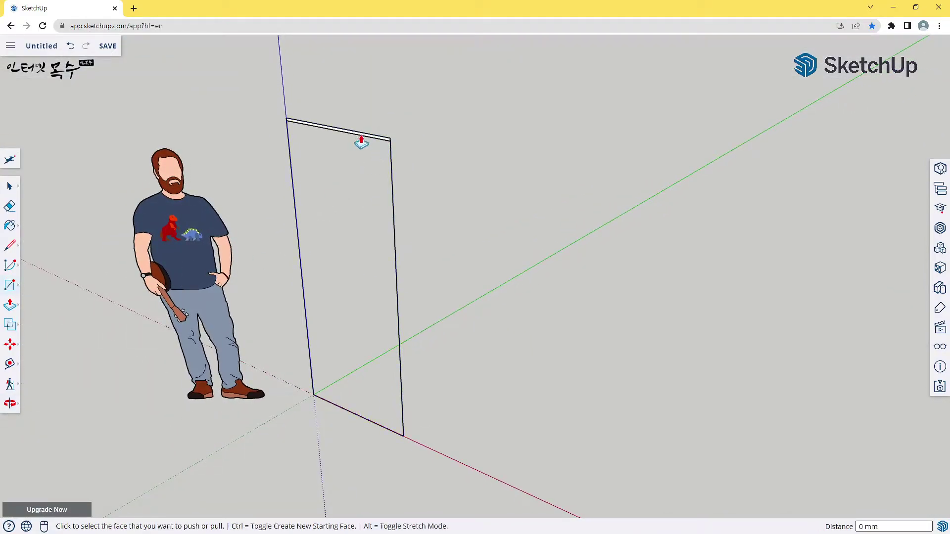
pyautogui.click(352, 139)
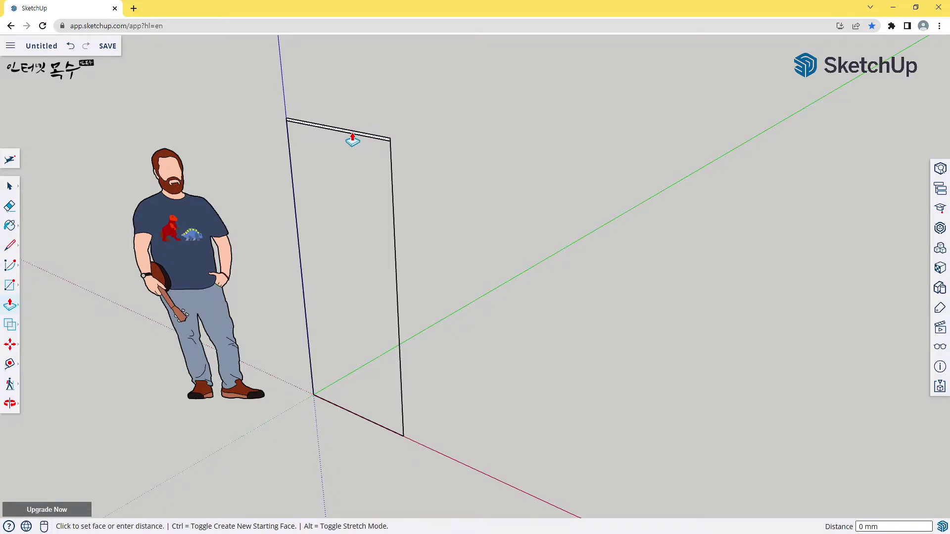
pyautogui.click(518, 104)
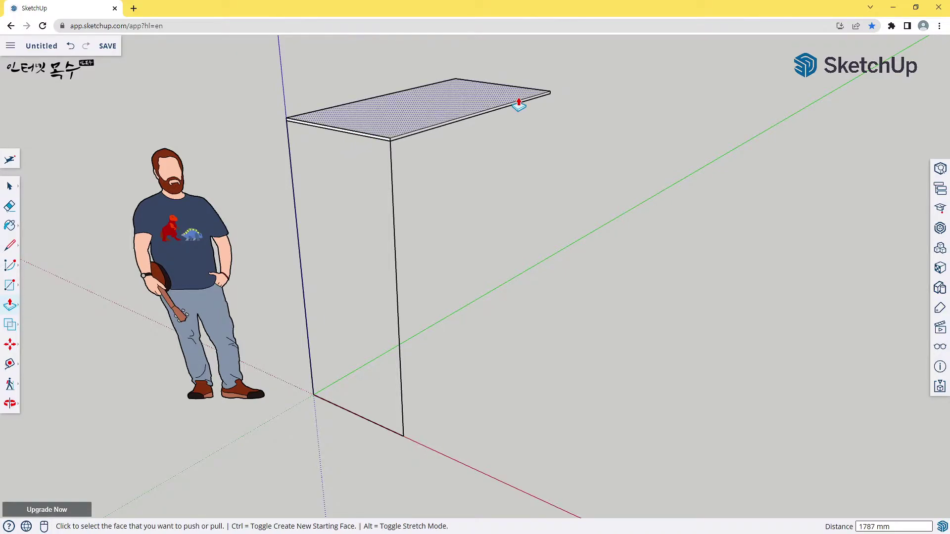
pyautogui.write('300')
pyautogui.press('Return')
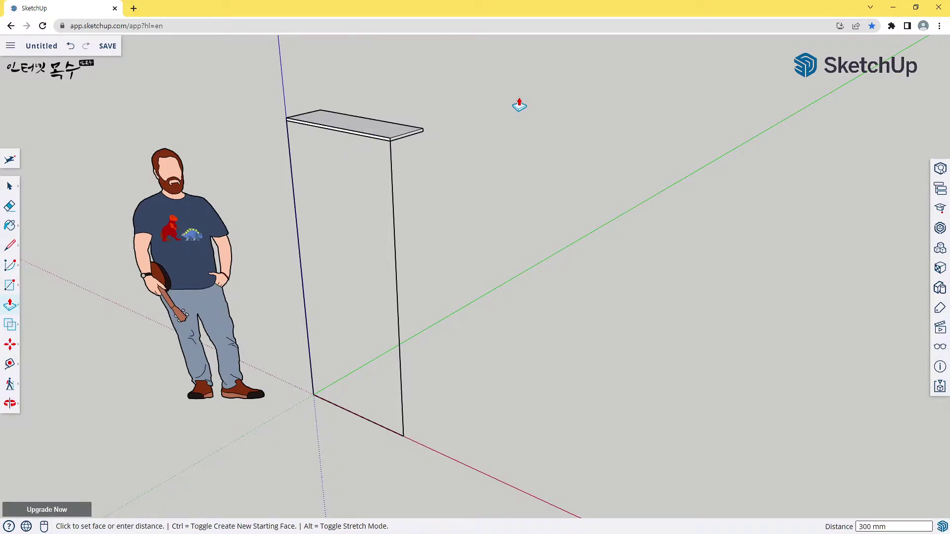
pyautogui.press('space')
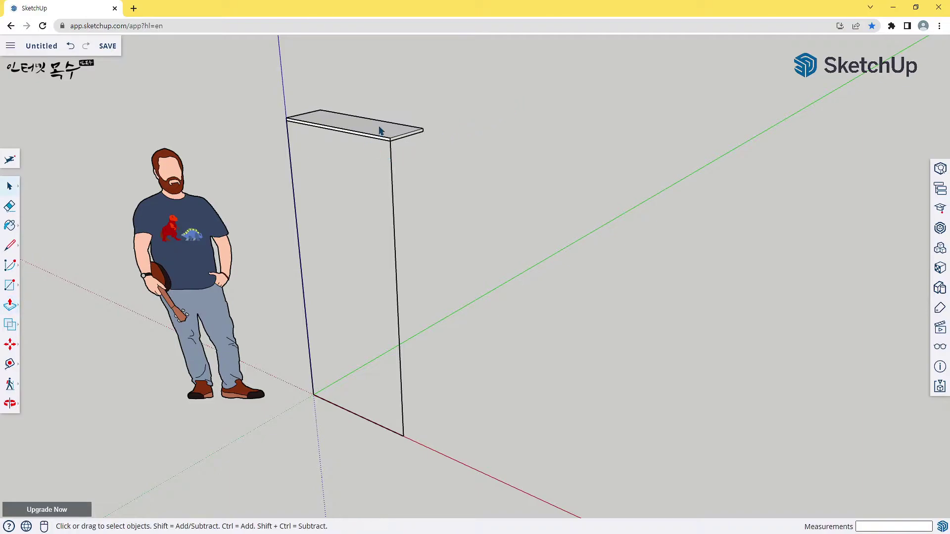
pyautogui.click(377, 131)
pyautogui.moveTo(372, 269)
pyautogui.mouseDown(button='middle')
pyautogui.moveTo(416, 224)
pyautogui.moveTo(409, 254)
pyautogui.mouseUp(button='middle')
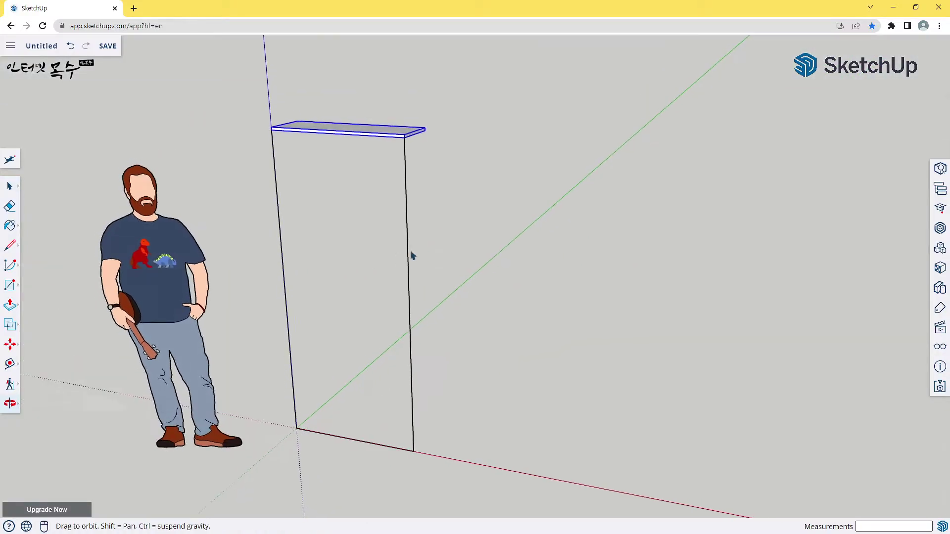
pyautogui.scroll(2, 332, 262)
pyautogui.moveTo(335, 265); pyautogui.dragTo(402, 273, button='middle')
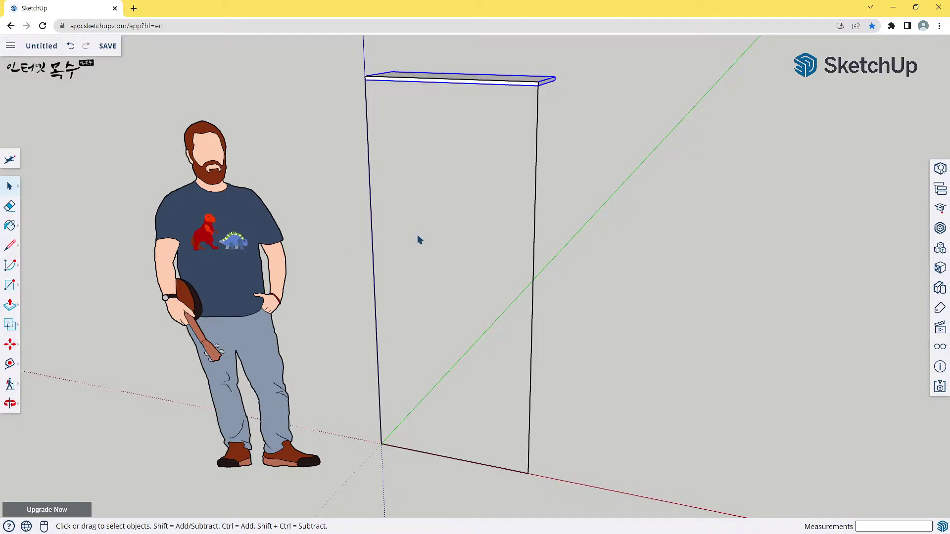
# Draw a tall 18 × 2082 mm side-panel rectangle under the top board's left end
pyautogui.press('r')
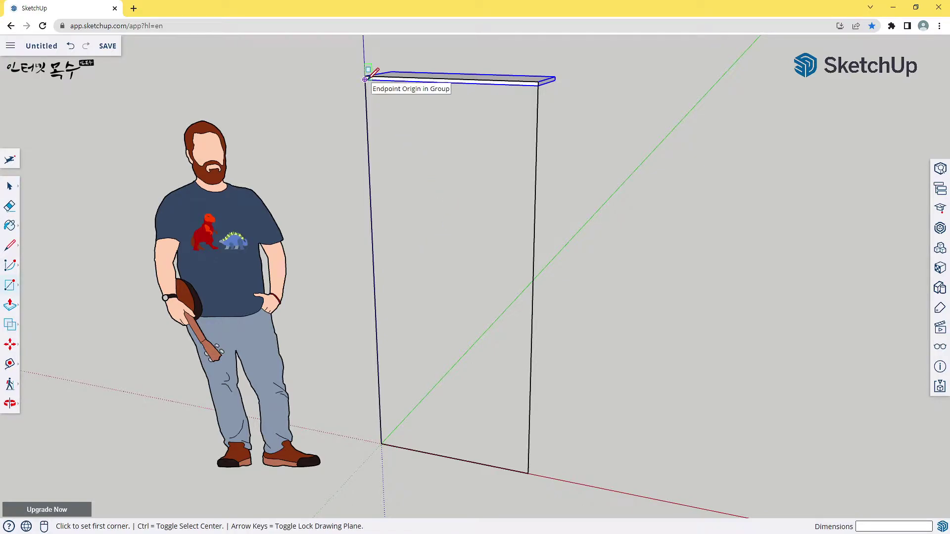
pyautogui.click(365, 79)
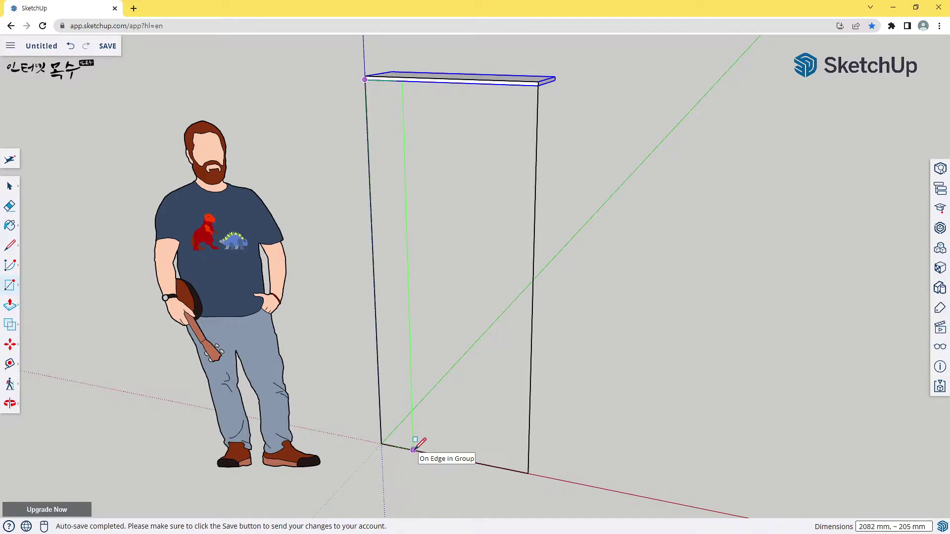
pyautogui.write('2082,18')
pyautogui.press('Return')
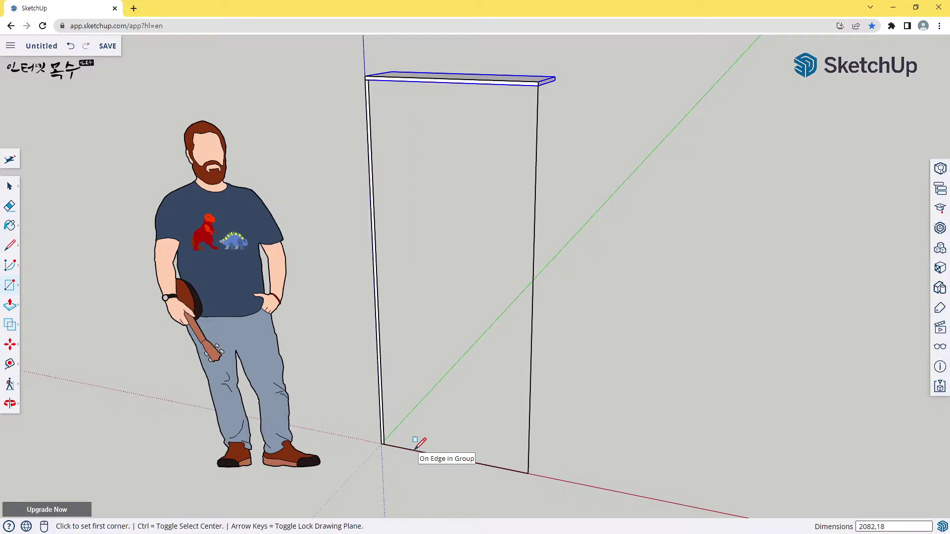
# Extrude the side panel face 300 mm deep
pyautogui.press('p')
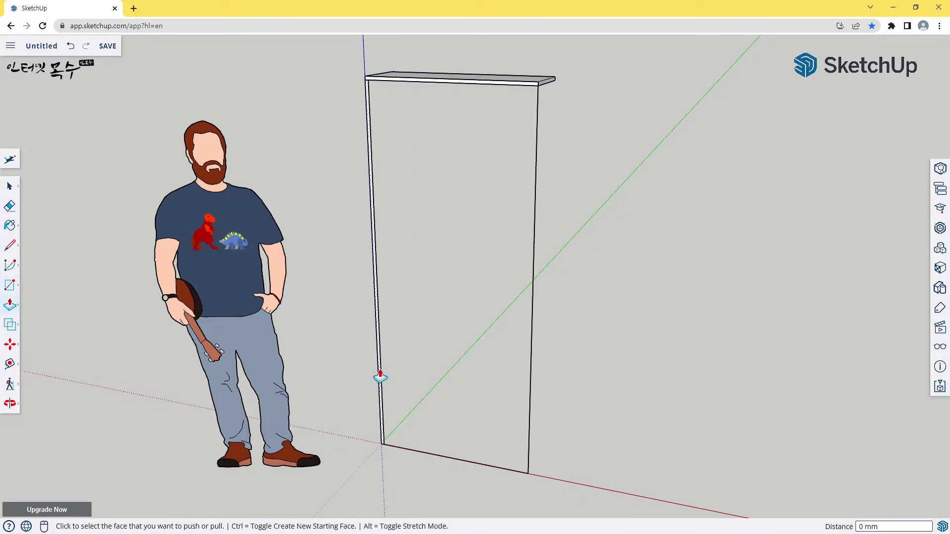
pyautogui.click(379, 378)
pyautogui.click(613, 246)
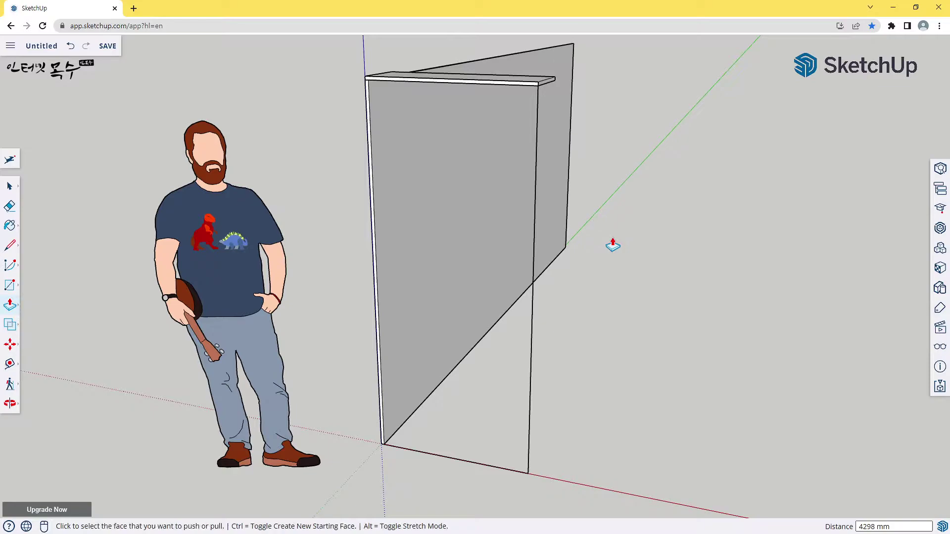
pyautogui.write('300')
pyautogui.press('Return')
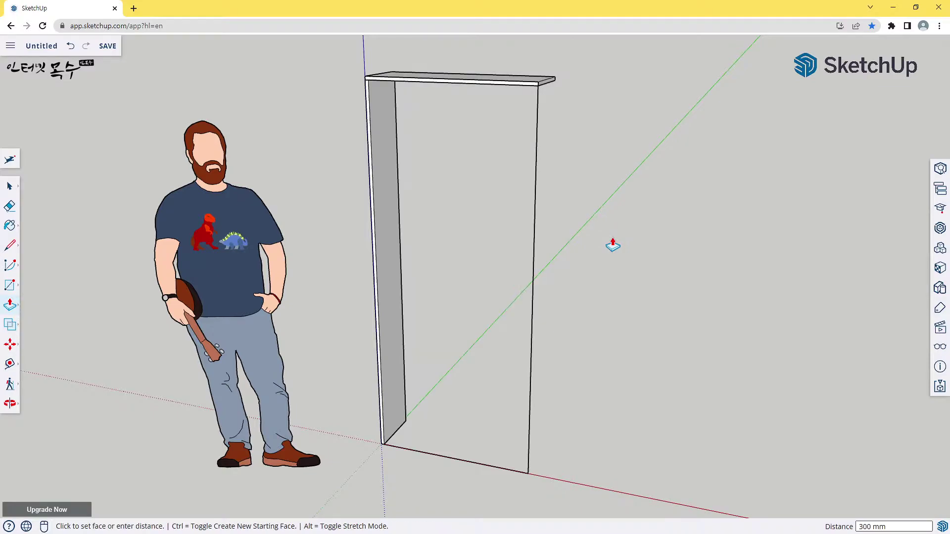
pyautogui.moveTo(300, 349)
pyautogui.mouseDown(button='middle')
pyautogui.moveTo(621, 280)
pyautogui.moveTo(193, 376)
pyautogui.moveTo(391, 446)
pyautogui.mouseUp(button='middle')
# Place guides 30 mm in from the panel's left and right edges and 5 mm above its bottom
pyautogui.scroll(3, 402, 439)
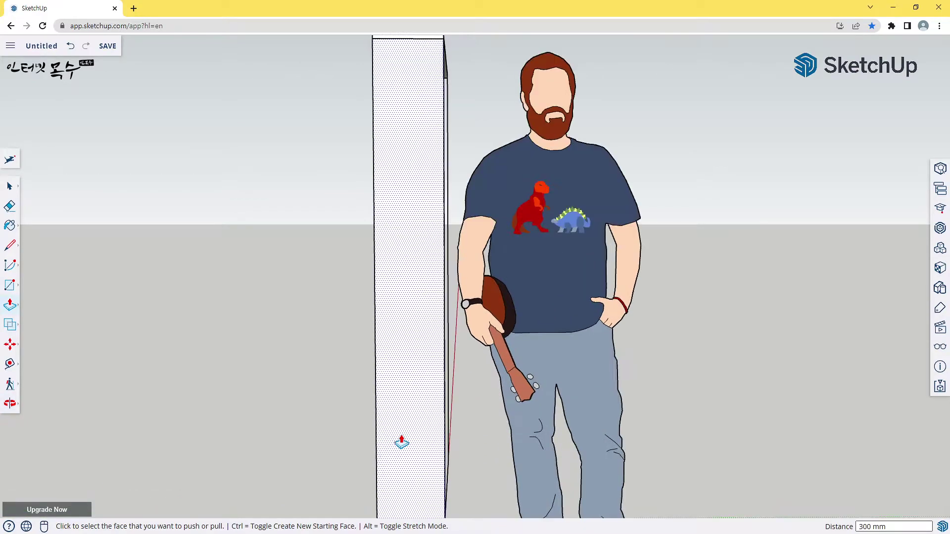
pyautogui.scroll(-2, 402, 439)
pyautogui.moveTo(401, 439)
pyautogui.mouseDown(button='middle')
pyautogui.moveTo(402, 463)
pyautogui.moveTo(374, 394)
pyautogui.mouseUp(button='middle')
pyautogui.scroll(1, 374, 394)
pyautogui.scroll(2, 375, 394)
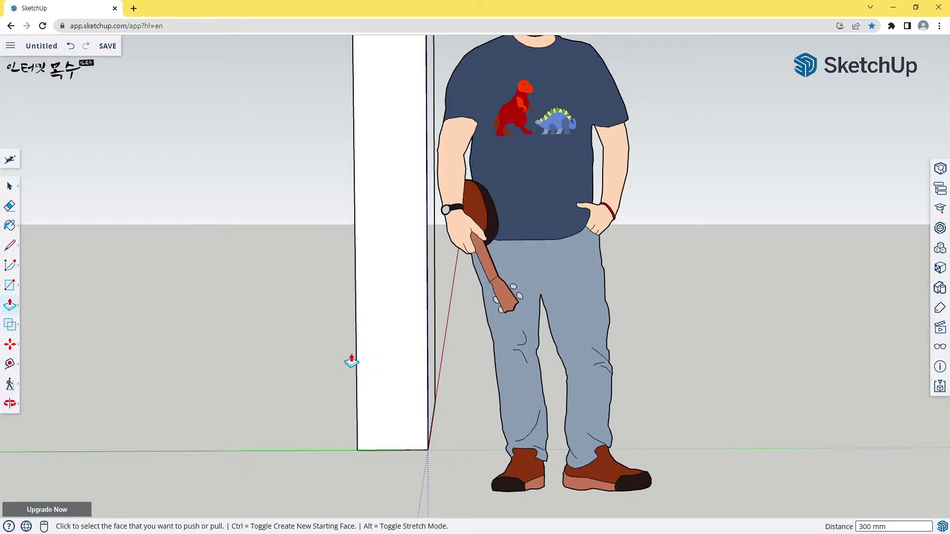
pyautogui.press('t')
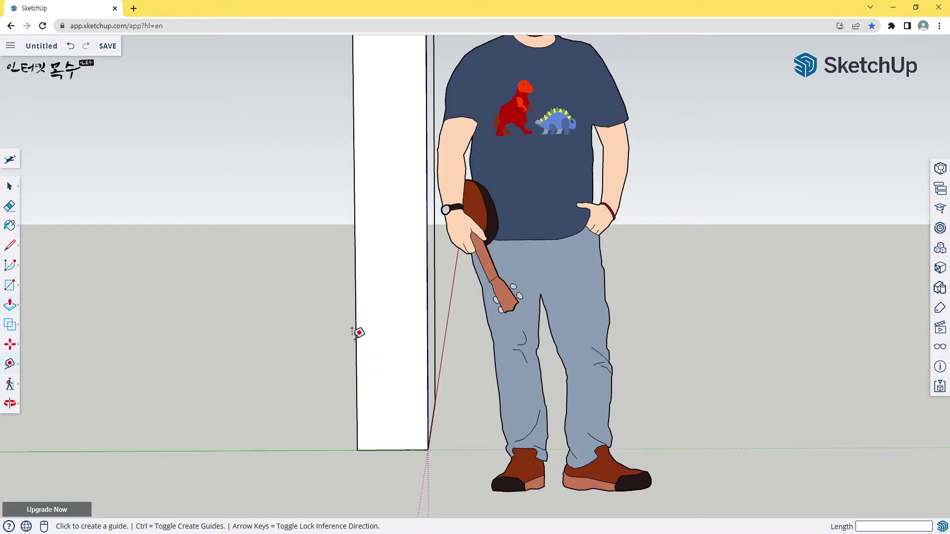
pyautogui.click(356, 328)
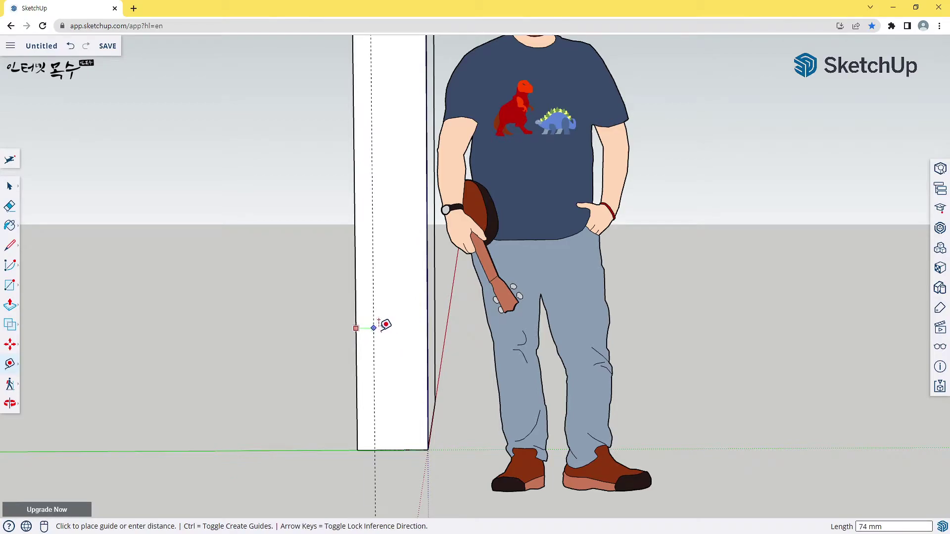
pyautogui.write('30')
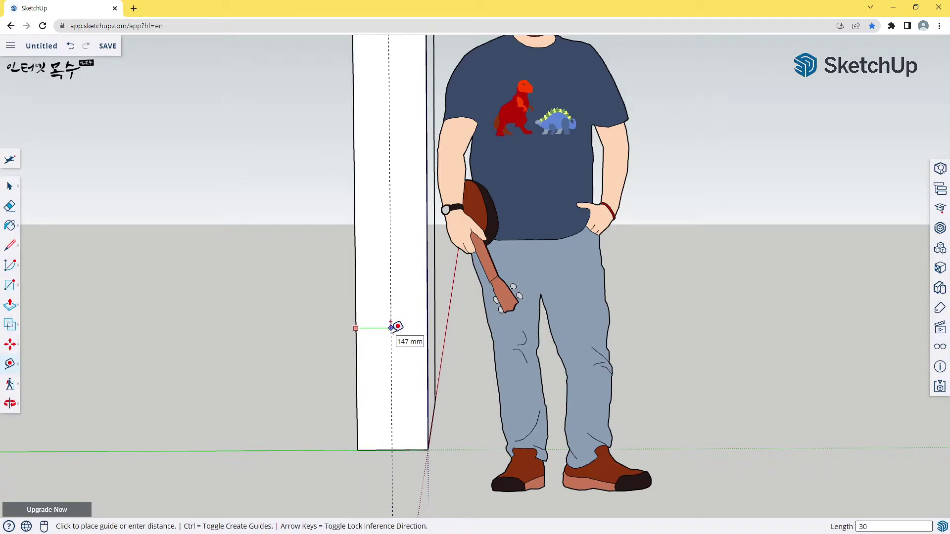
pyautogui.press('Return')
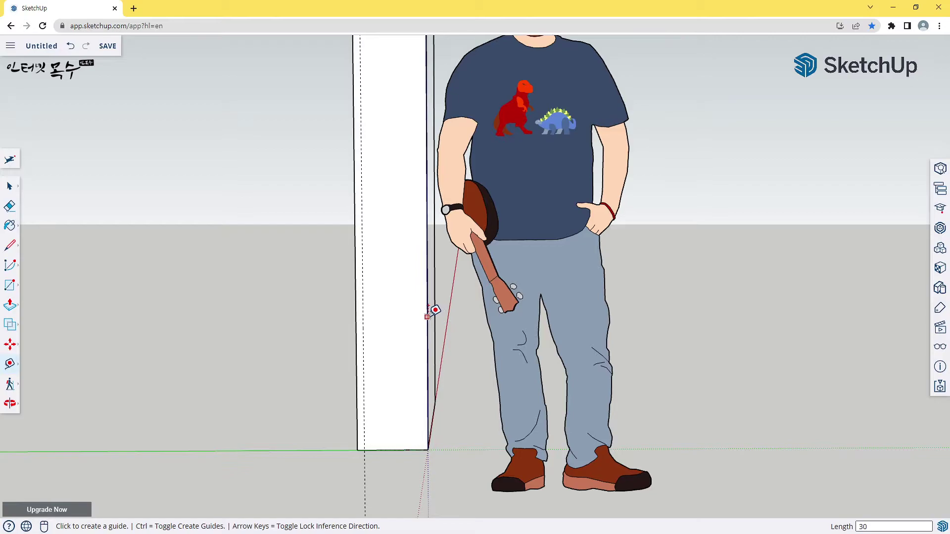
pyautogui.click(428, 317)
pyautogui.write('3')
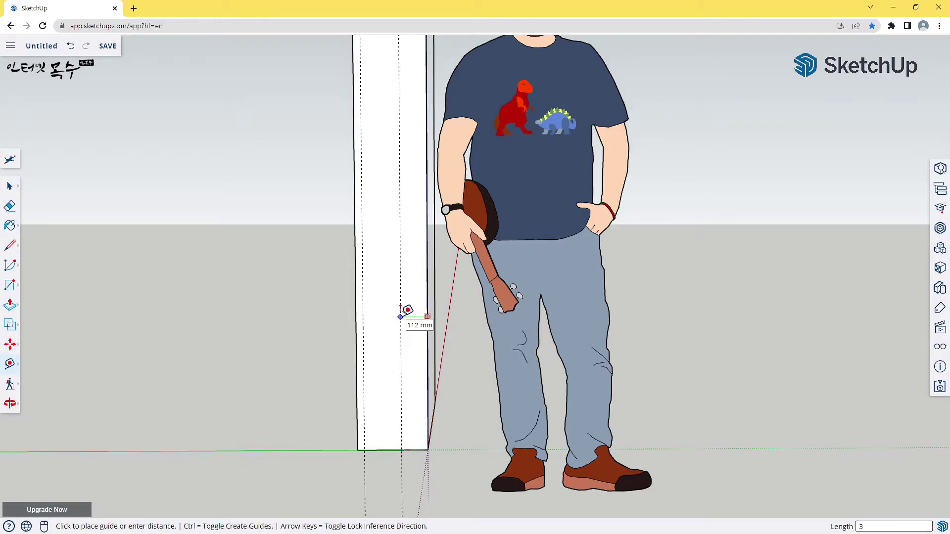
pyautogui.press('Return')
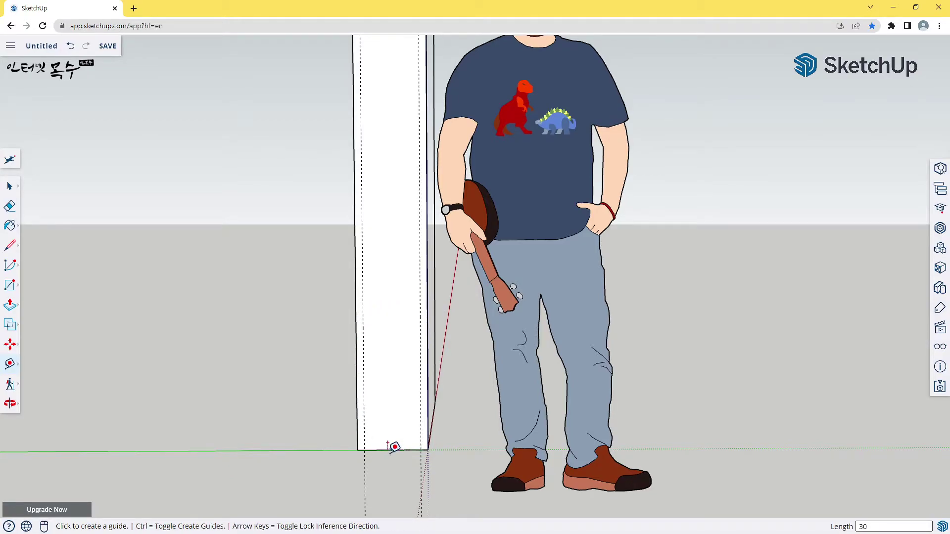
pyautogui.click(386, 449)
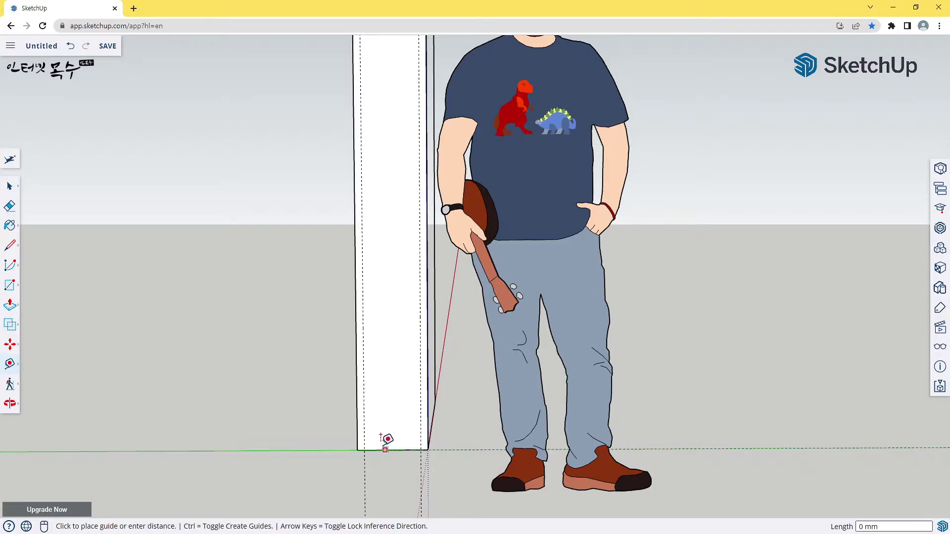
pyautogui.write('5')
pyautogui.press('Return')
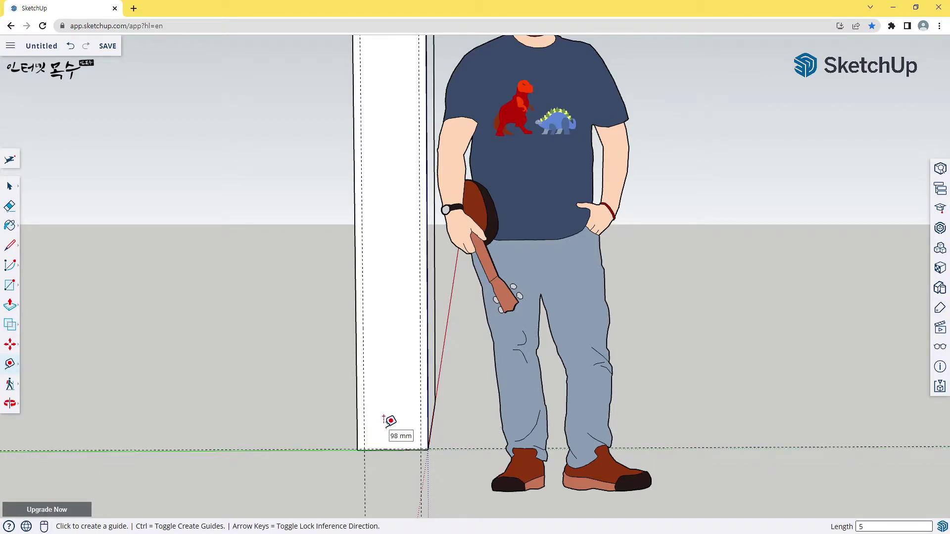
# Add guides 5 mm inside each of the two side guides
pyautogui.scroll(2, 386, 440)
pyautogui.scroll(1, 381, 447)
pyautogui.scroll(1, 374, 448)
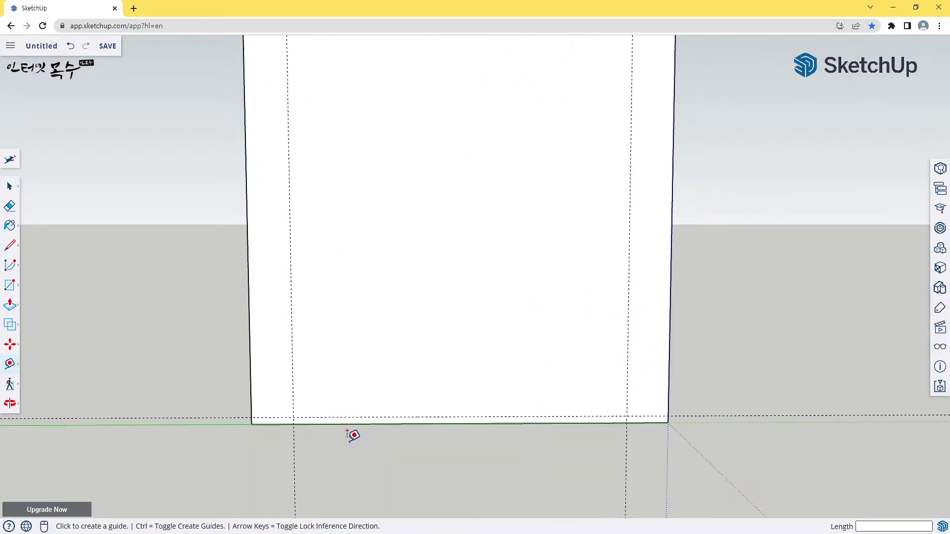
pyautogui.scroll(2, 352, 435)
pyautogui.click(281, 359)
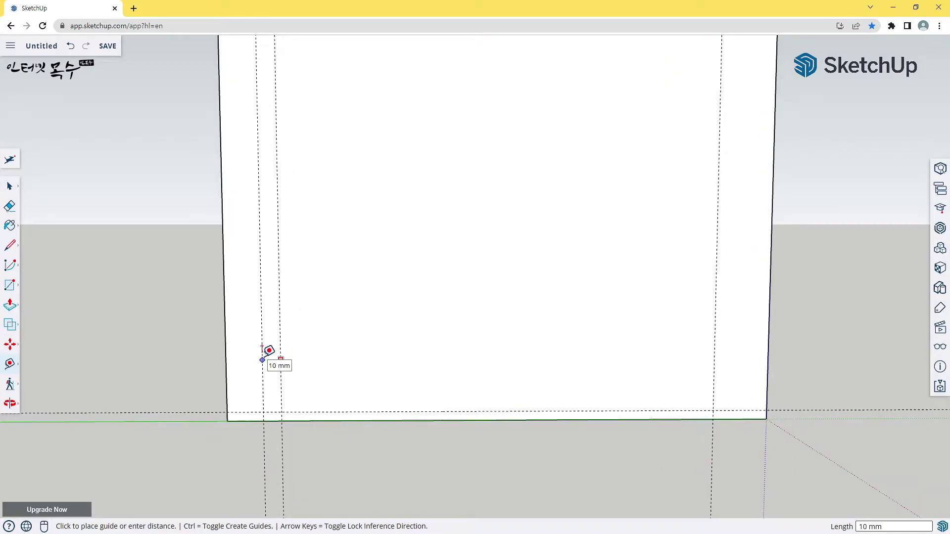
pyautogui.write('5')
pyautogui.press('Return')
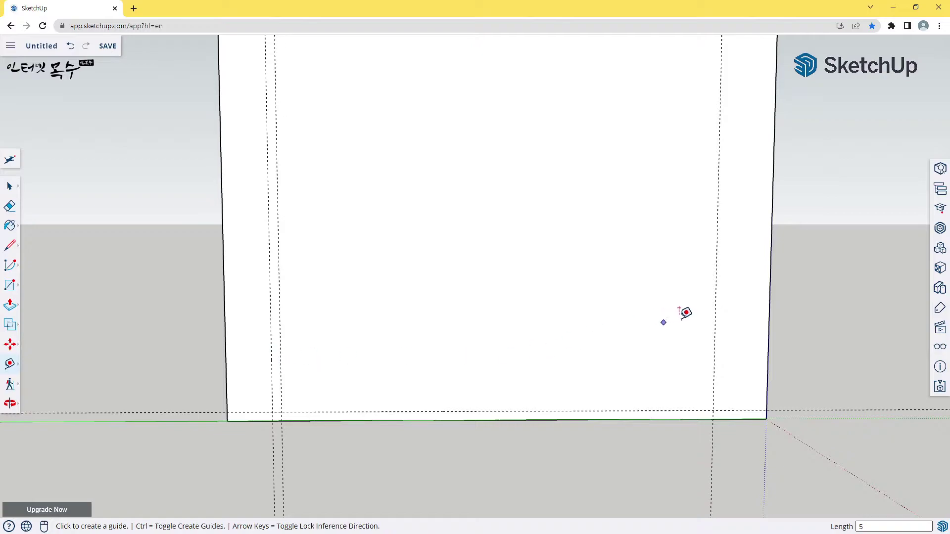
pyautogui.click(715, 322)
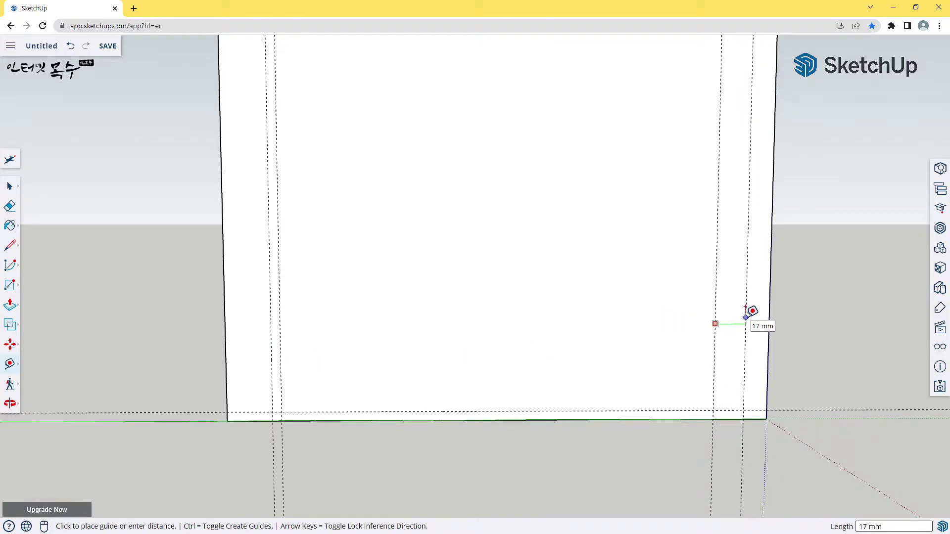
pyautogui.write('5')
pyautogui.press('Return')
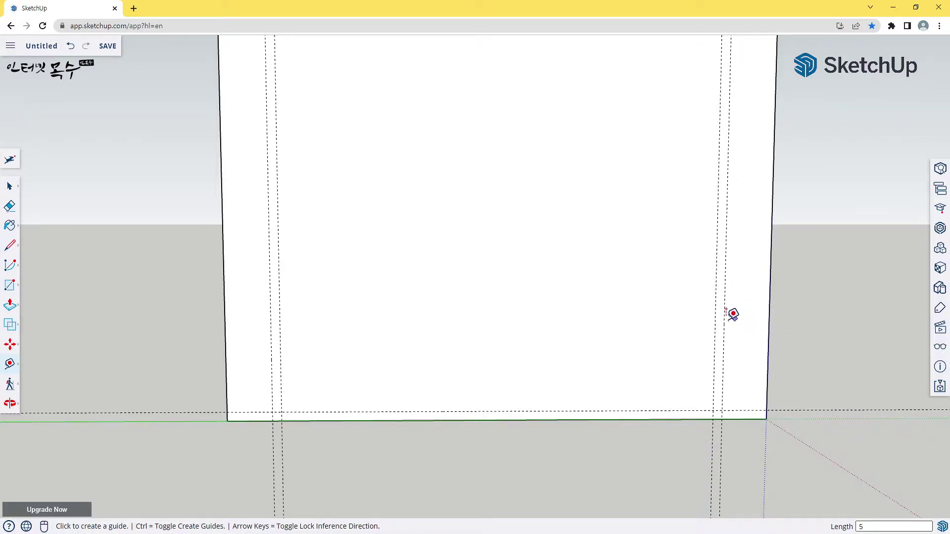
pyautogui.press('l')
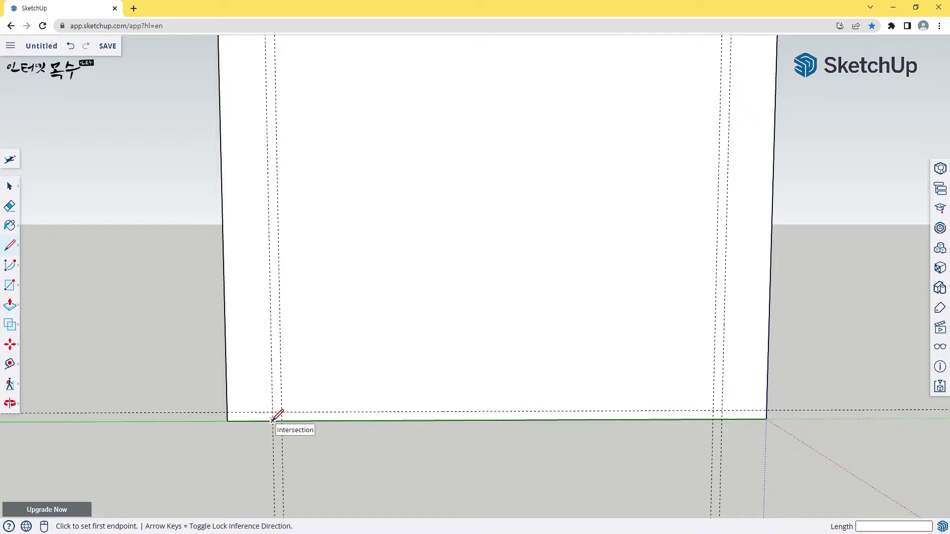
# Trace a thin strip between the lower guide intersections with lines
pyautogui.click(282, 412)
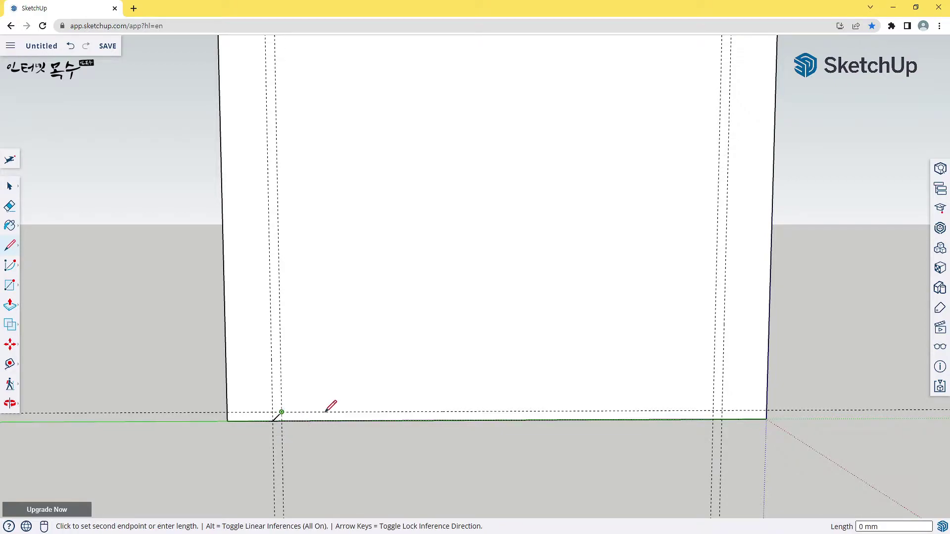
pyautogui.click(714, 411)
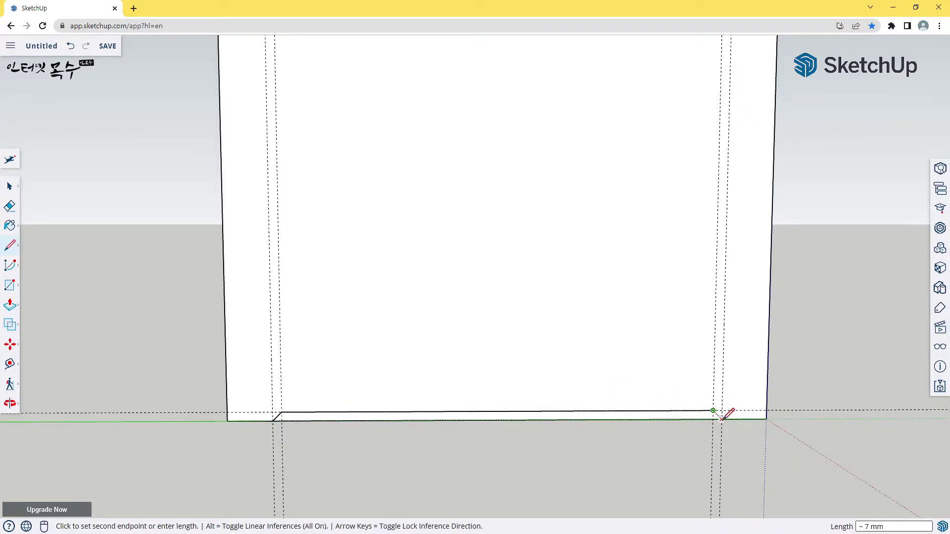
pyautogui.click(721, 419)
pyautogui.moveTo(752, 458); pyautogui.dragTo(460, 384, button='middle')
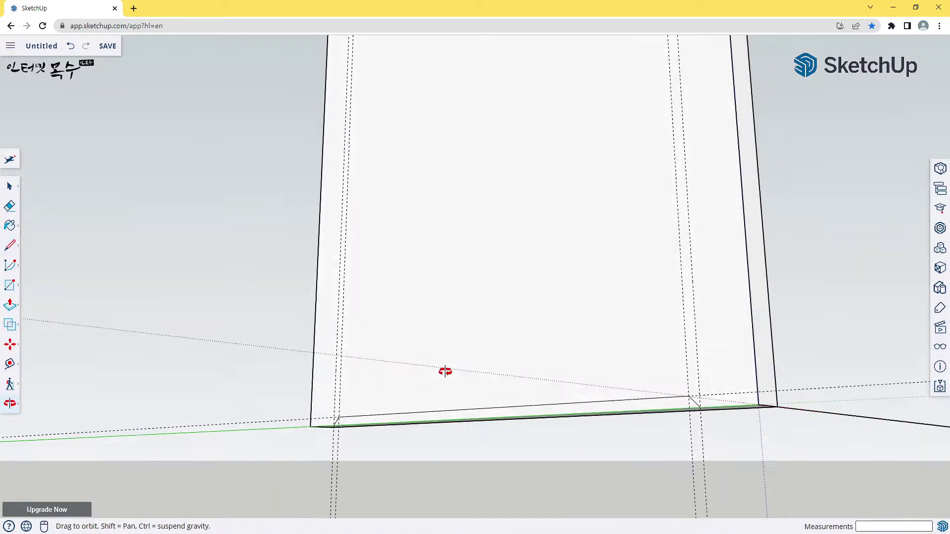
pyautogui.scroll(2, 626, 416)
pyautogui.scroll(2, 620, 416)
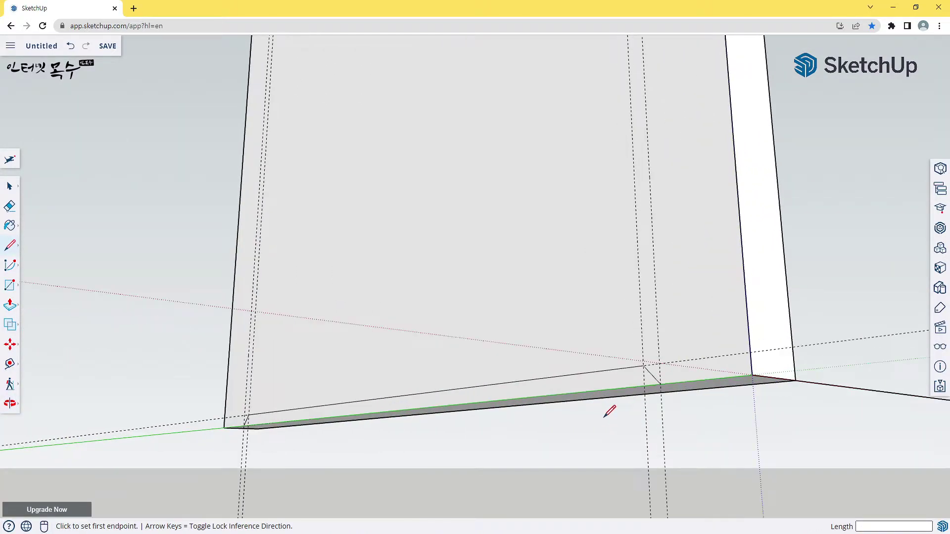
# Push the thin strip face 18 mm through the panel
pyautogui.press('p')
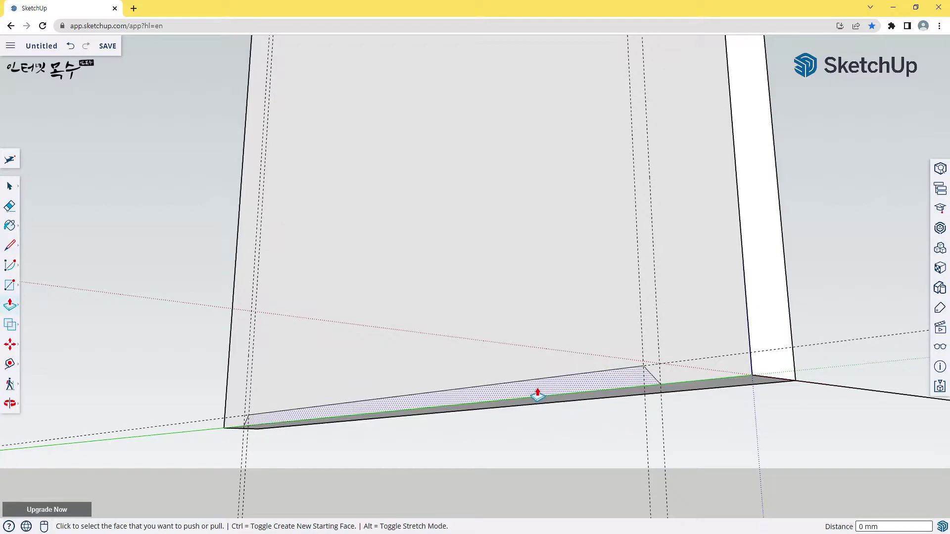
pyautogui.click(535, 396)
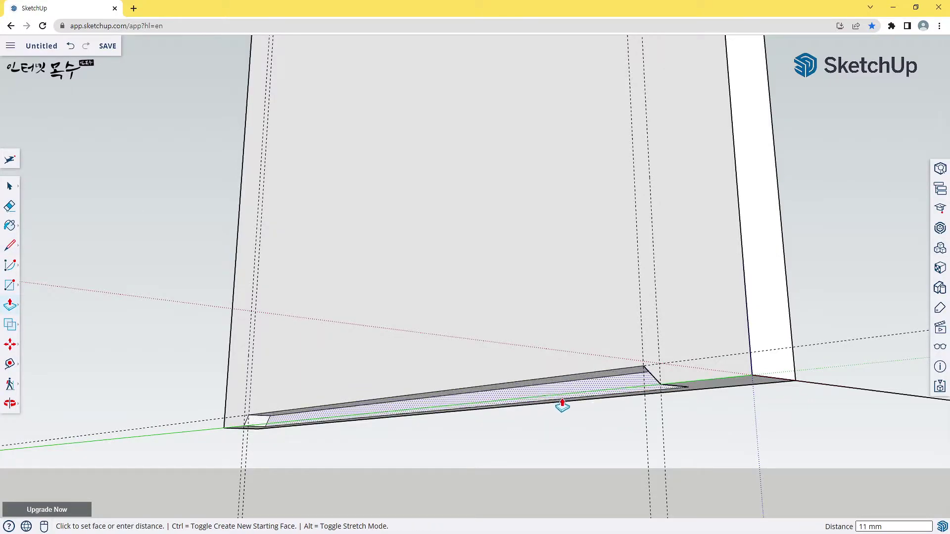
pyautogui.click(610, 405)
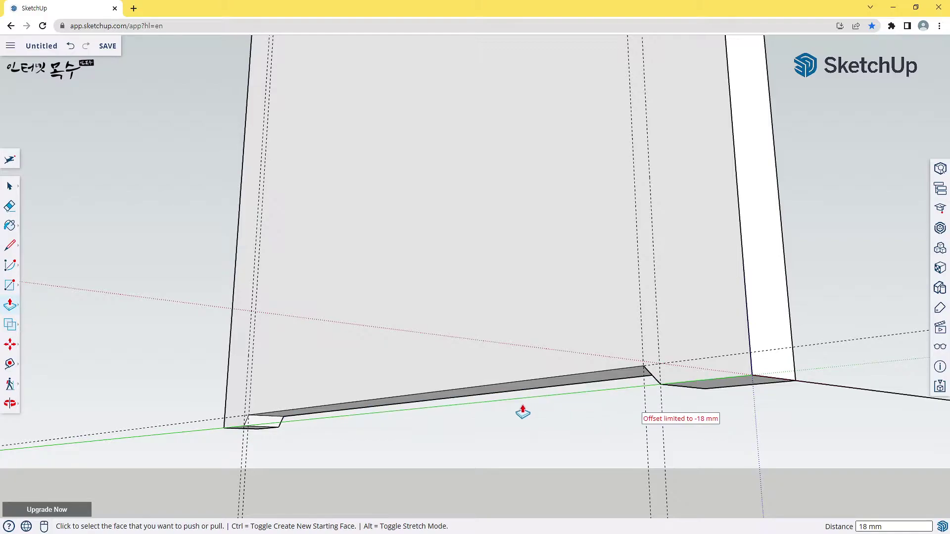
pyautogui.moveTo(524, 409)
pyautogui.mouseDown(button='middle')
pyautogui.moveTo(665, 316)
pyautogui.moveTo(463, 303)
pyautogui.moveTo(572, 403)
pyautogui.mouseUp(button='middle')
pyautogui.scroll(-2, 462, 317)
pyautogui.scroll(-2, 445, 307)
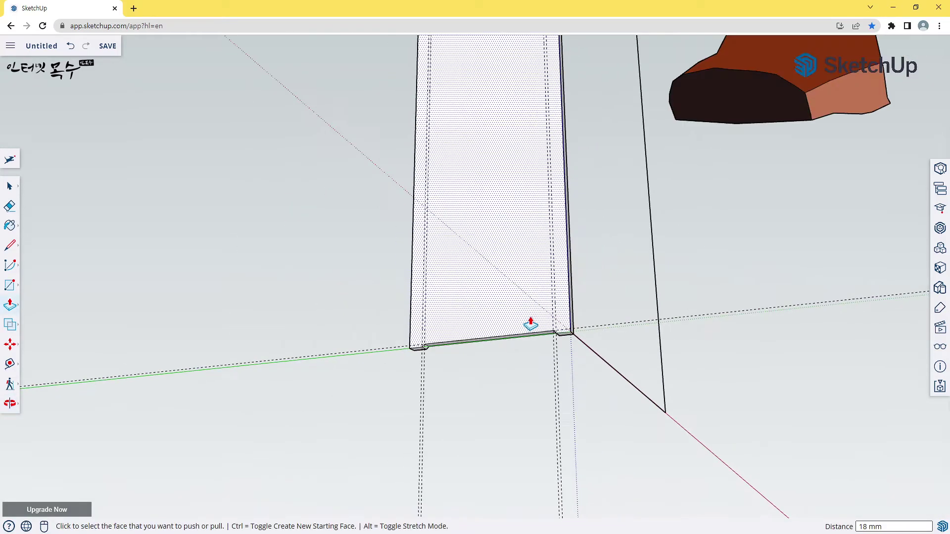
pyautogui.scroll(-2, 530, 322)
pyautogui.scroll(-1, 523, 252)
# Orbit the panel upright and select the side panel's face
pyautogui.moveTo(523, 251)
pyautogui.mouseDown(button='middle')
pyautogui.moveTo(447, 356)
pyautogui.moveTo(668, 357)
pyautogui.moveTo(668, 378)
pyautogui.moveTo(641, 370)
pyautogui.mouseUp(button='middle')
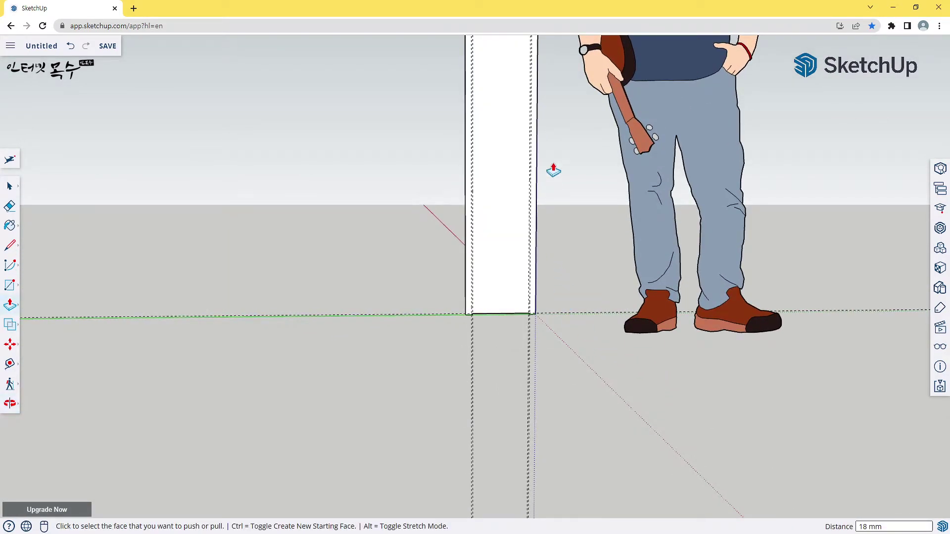
pyautogui.scroll(1, 553, 171)
pyautogui.scroll(2, 553, 172)
pyautogui.moveTo(569, 195)
pyautogui.mouseDown(button='middle')
pyautogui.moveTo(464, 269)
pyautogui.moveTo(500, 250)
pyautogui.moveTo(421, 261)
pyautogui.moveTo(288, 252)
pyautogui.moveTo(339, 271)
pyautogui.moveTo(577, 268)
pyautogui.moveTo(513, 249)
pyautogui.moveTo(483, 254)
pyautogui.mouseUp(button='middle')
pyautogui.scroll(-2, 500, 250)
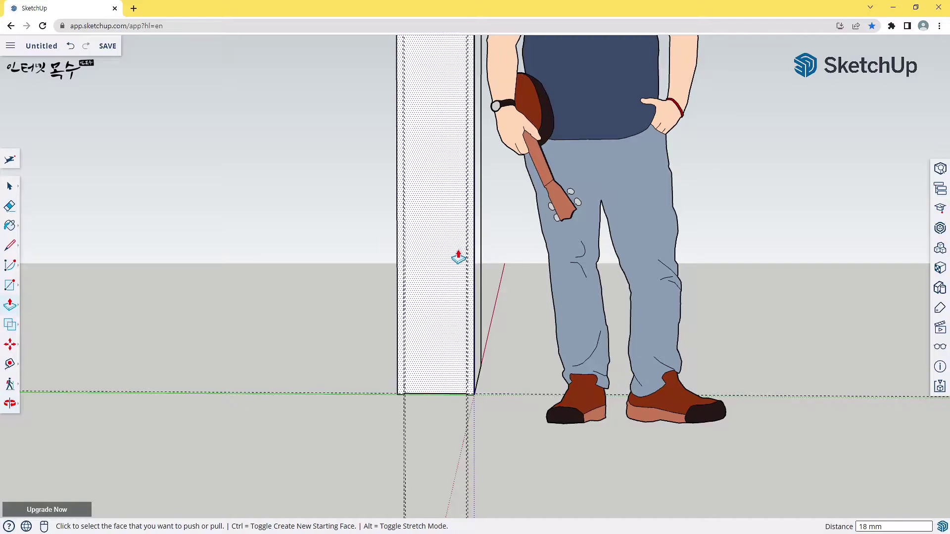
pyautogui.press('space')
pyautogui.click(443, 251)
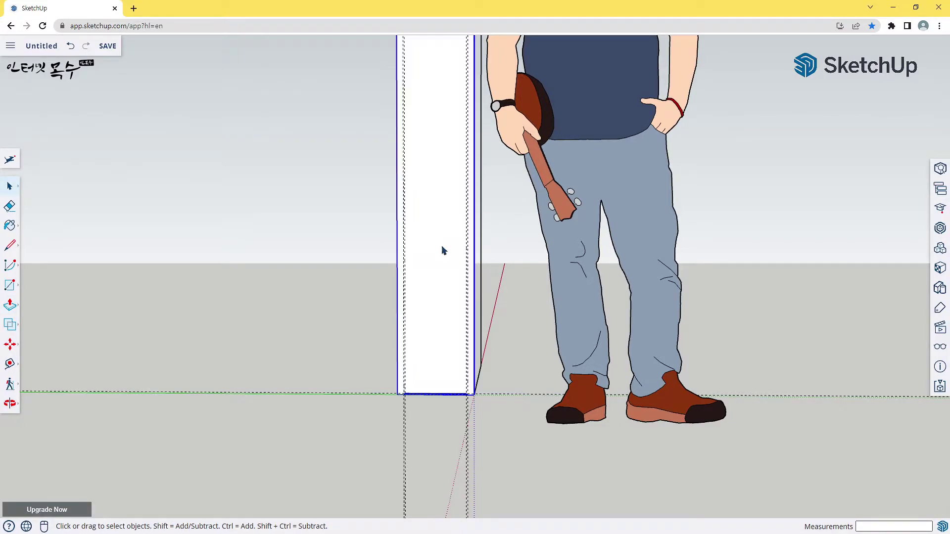
pyautogui.moveTo(751, 322); pyautogui.dragTo(344, 338, button='middle')
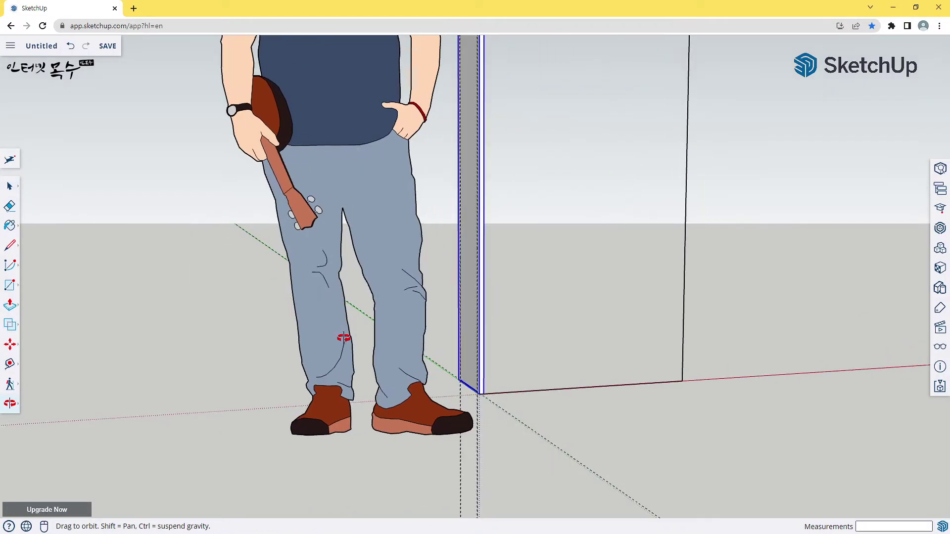
pyautogui.scroll(-2, 664, 280)
pyautogui.moveTo(732, 238)
pyautogui.mouseDown(button='middle')
pyautogui.moveTo(585, 273)
pyautogui.moveTo(675, 212)
pyautogui.moveTo(513, 261)
pyautogui.mouseUp(button='middle')
pyautogui.scroll(2, 438, 224)
pyautogui.moveTo(439, 224); pyautogui.dragTo(414, 216, button='middle')
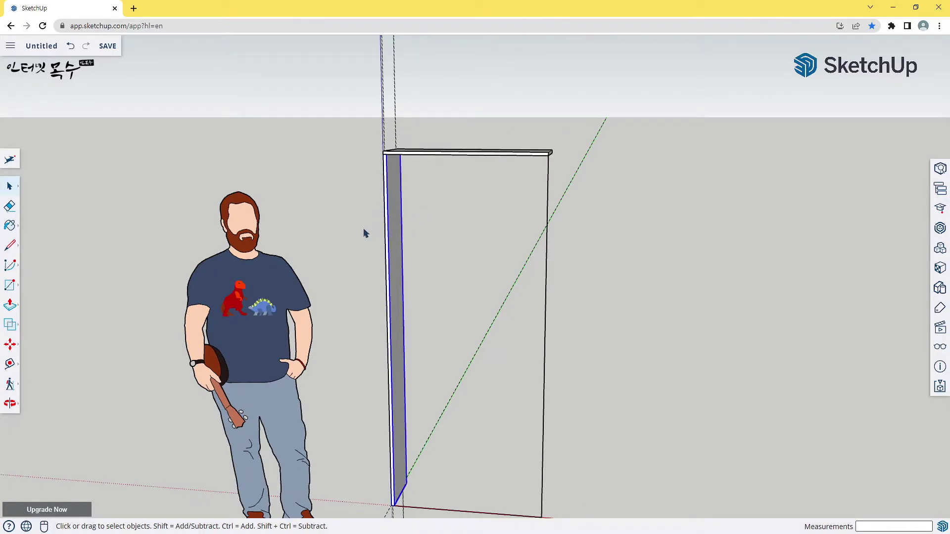
pyautogui.moveTo(411, 235)
pyautogui.mouseDown(button='middle')
pyautogui.moveTo(484, 271)
pyautogui.moveTo(607, 275)
pyautogui.moveTo(465, 249)
pyautogui.moveTo(615, 282)
pyautogui.moveTo(628, 301)
pyautogui.moveTo(500, 299)
pyautogui.mouseUp(button='middle')
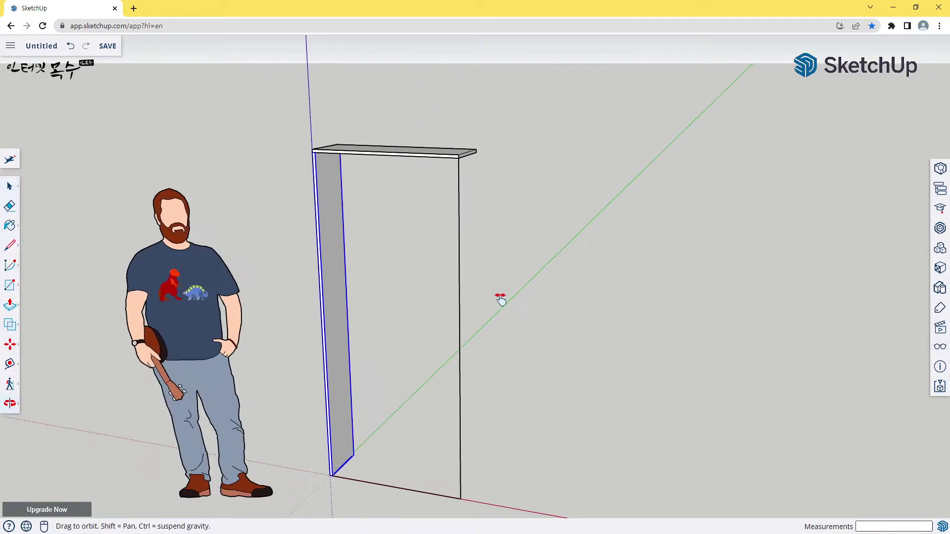
pyautogui.click(9, 163)
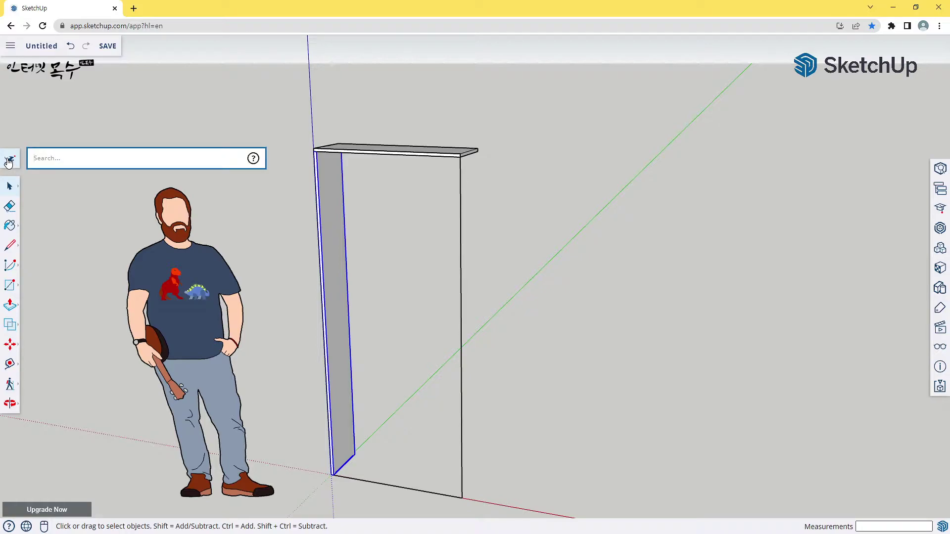
pyautogui.write('de')
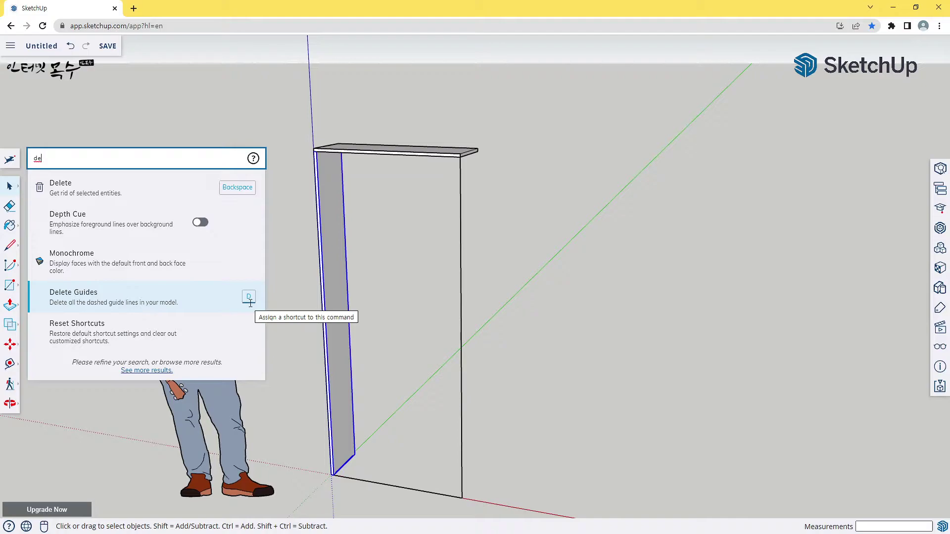
pyautogui.click(249, 298)
pyautogui.press('Escape')
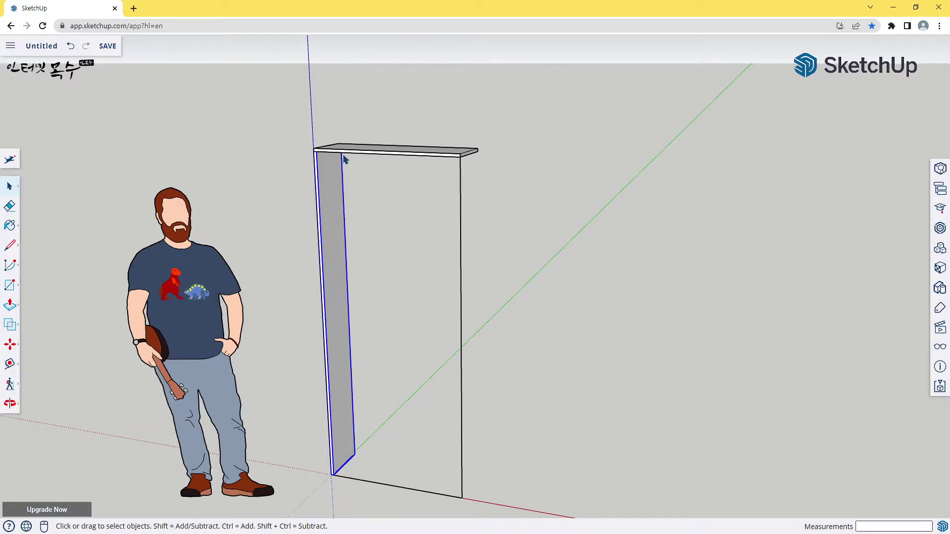
pyautogui.scroll(4, 345, 159)
# Copy the side panel from its top-left corner to the top board's right corner
pyautogui.scroll(2, 333, 154)
pyautogui.moveTo(327, 184)
pyautogui.mouseDown(button='middle')
pyautogui.moveTo(377, 176)
pyautogui.moveTo(361, 185)
pyautogui.mouseUp(button='middle')
pyautogui.press('m')
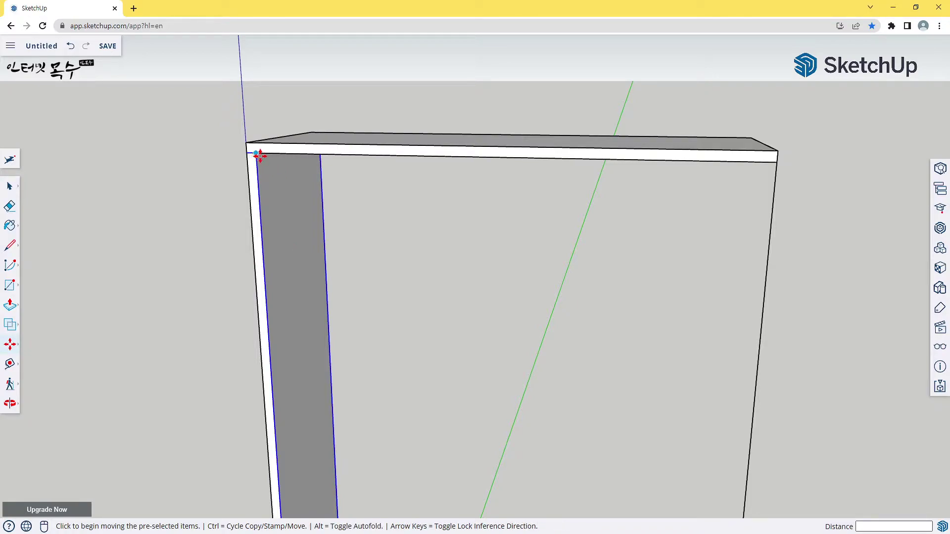
pyautogui.press('ctrl')
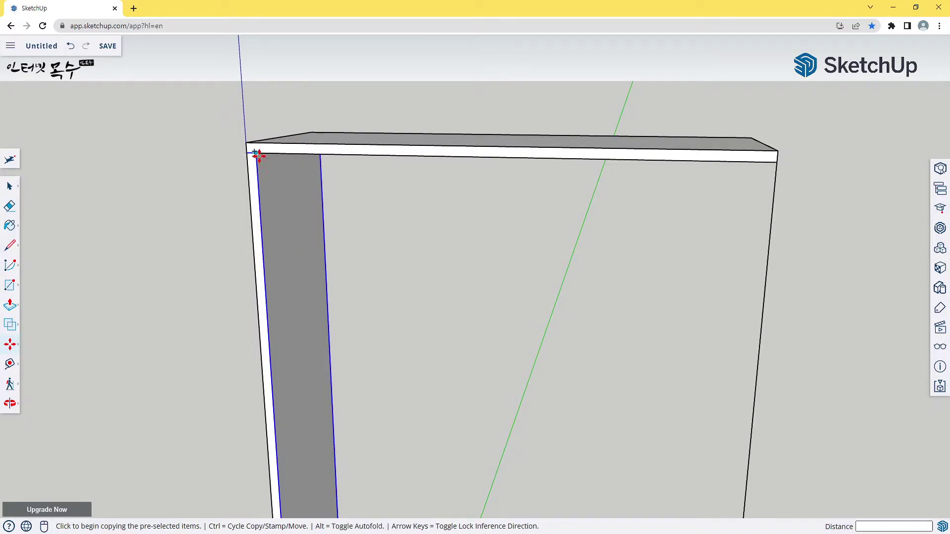
pyautogui.click(255, 154)
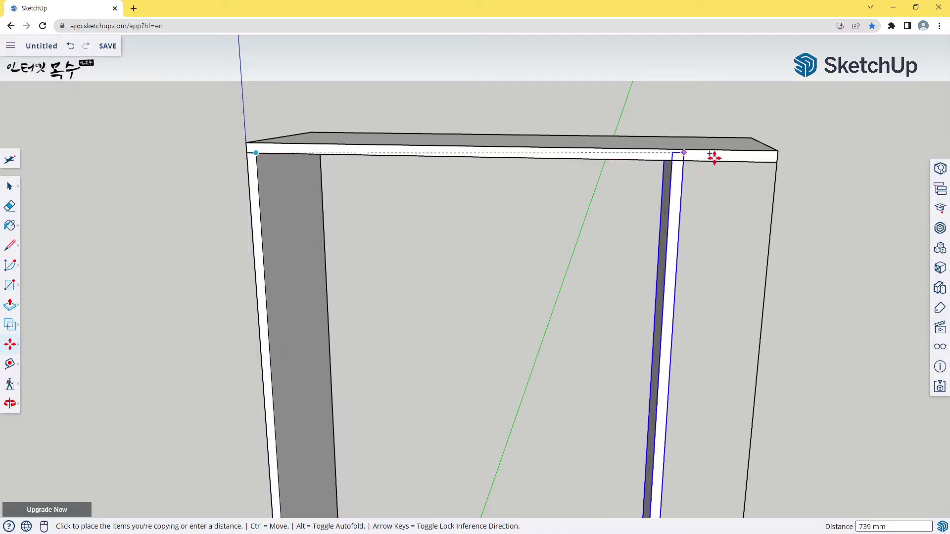
pyautogui.click(775, 162)
# Orbit and zoom to a level front view of both uprights
pyautogui.scroll(-5, 846, 232)
pyautogui.moveTo(810, 239); pyautogui.dragTo(785, 339, button='middle')
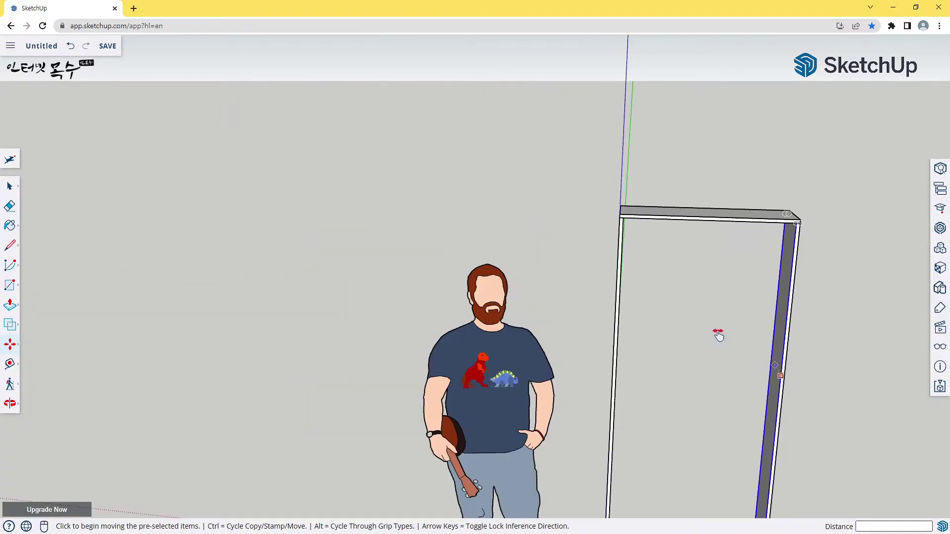
pyautogui.moveTo(717, 333); pyautogui.dragTo(488, 194, button='middle')
pyautogui.moveTo(400, 377)
pyautogui.mouseDown(button='middle')
pyautogui.moveTo(511, 328)
pyautogui.moveTo(629, 361)
pyautogui.mouseUp(button='middle')
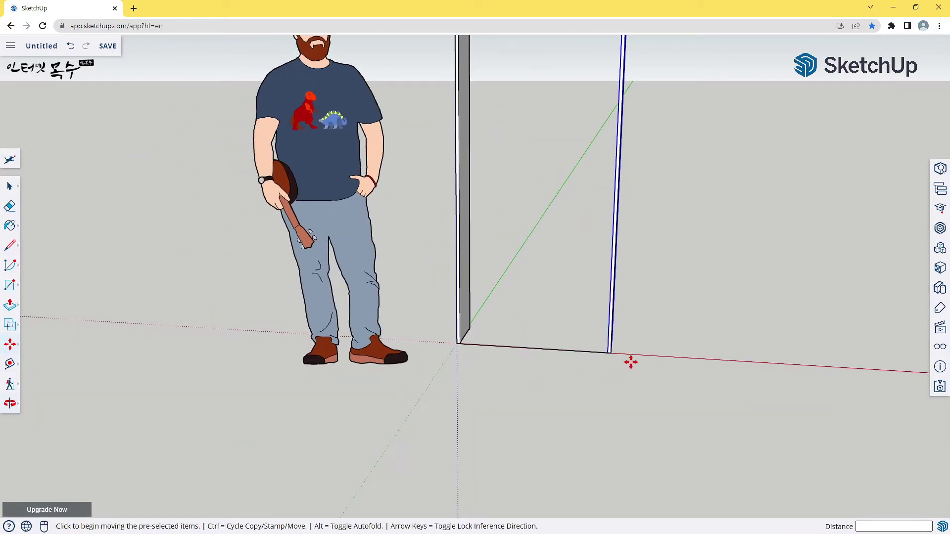
pyautogui.scroll(3, 630, 361)
pyautogui.moveTo(554, 363)
pyautogui.mouseDown(button='middle')
pyautogui.moveTo(619, 329)
pyautogui.moveTo(573, 322)
pyautogui.mouseUp(button='middle')
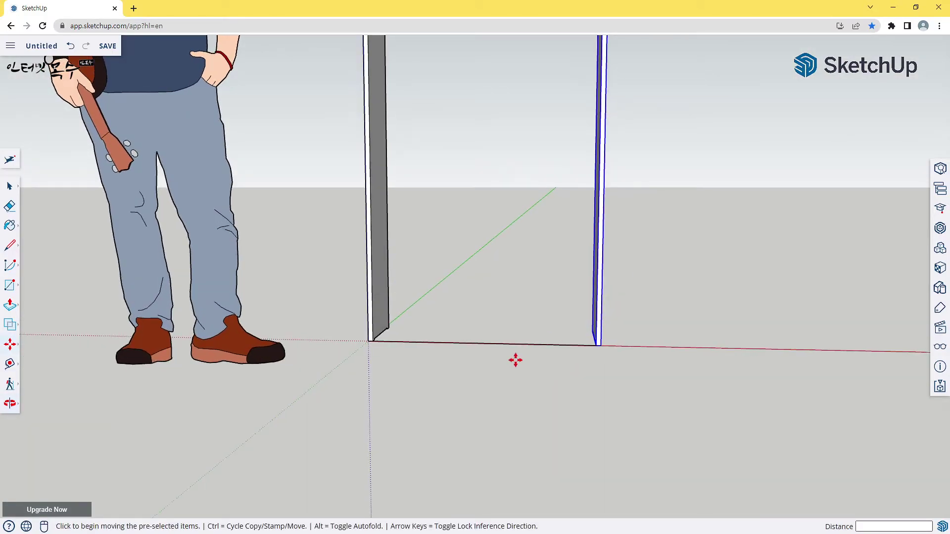
pyautogui.moveTo(515, 361); pyautogui.dragTo(551, 343, button='middle')
pyautogui.scroll(1, 552, 343)
pyautogui.scroll(1, 575, 347)
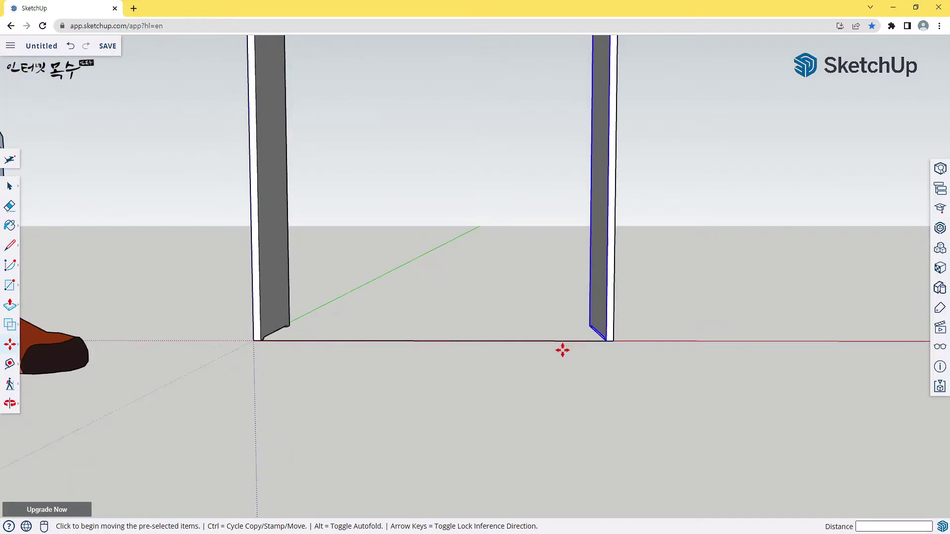
pyautogui.scroll(-1, 563, 350)
pyautogui.scroll(2, 517, 359)
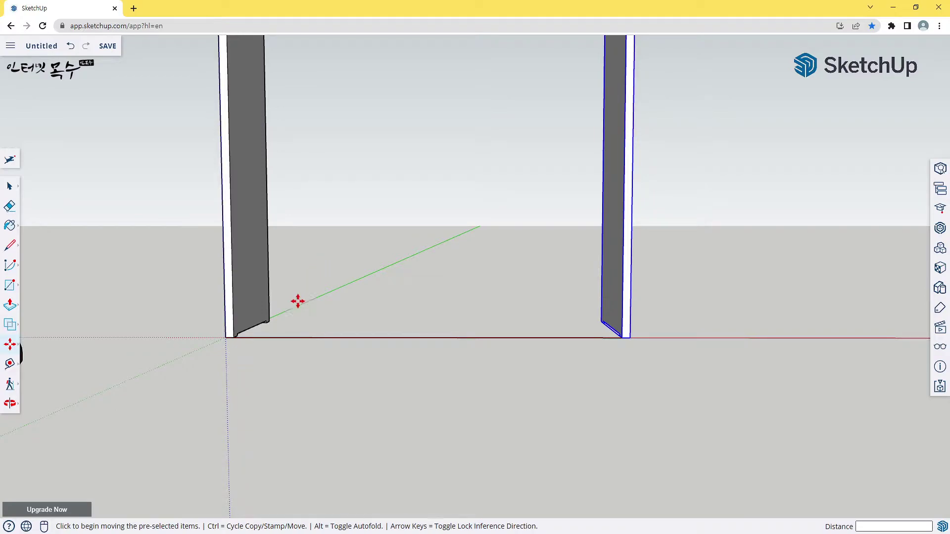
# Draw an 864 by 18 mm rectangle between the two panels' bottom corners
pyautogui.press('r')
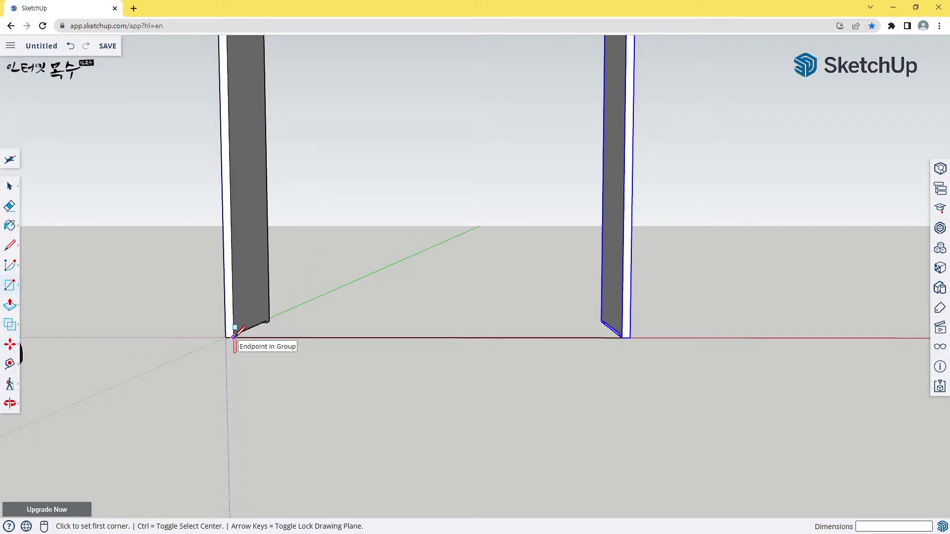
pyautogui.click(233, 337)
pyautogui.write('864,18')
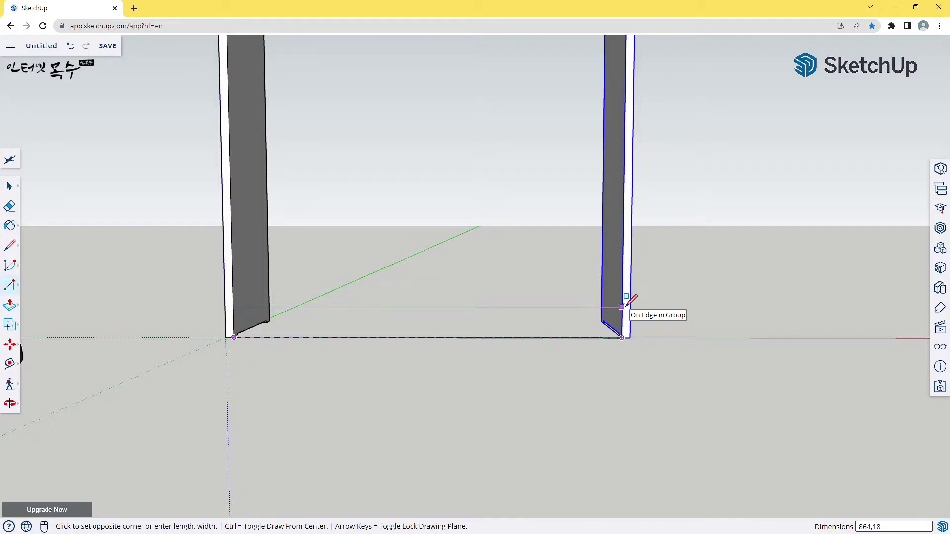
pyautogui.press('Return')
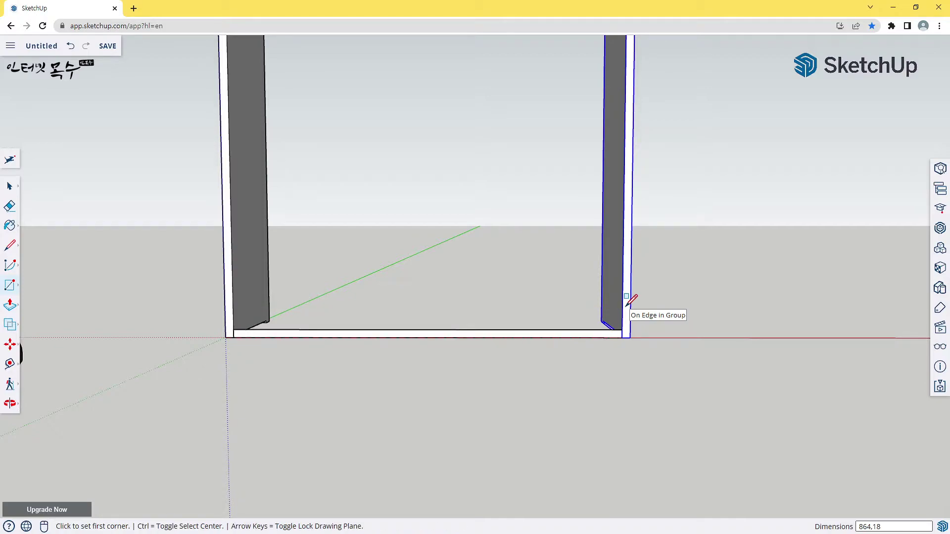
pyautogui.moveTo(643, 350); pyautogui.dragTo(343, 450, button='middle')
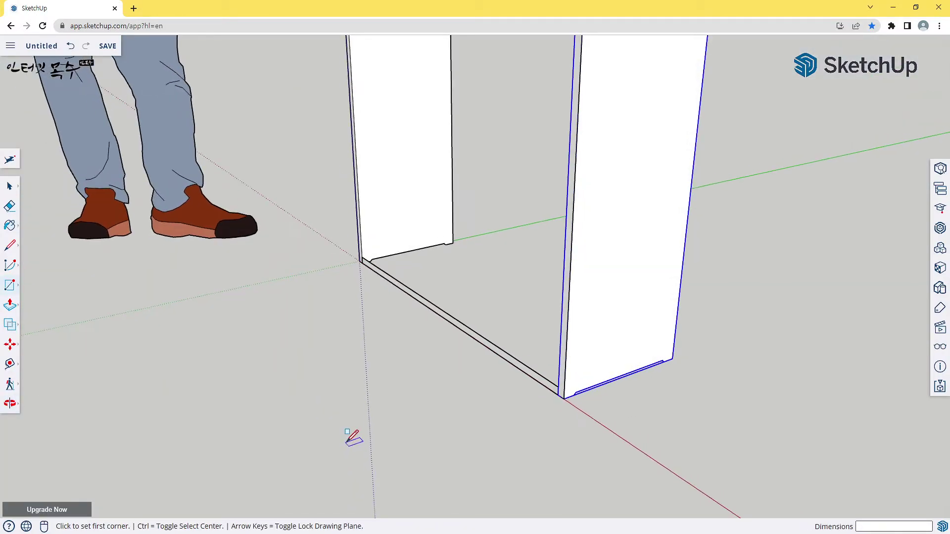
# Push/pull the thin bottom face 300 mm deep into a floor board
pyautogui.press('p')
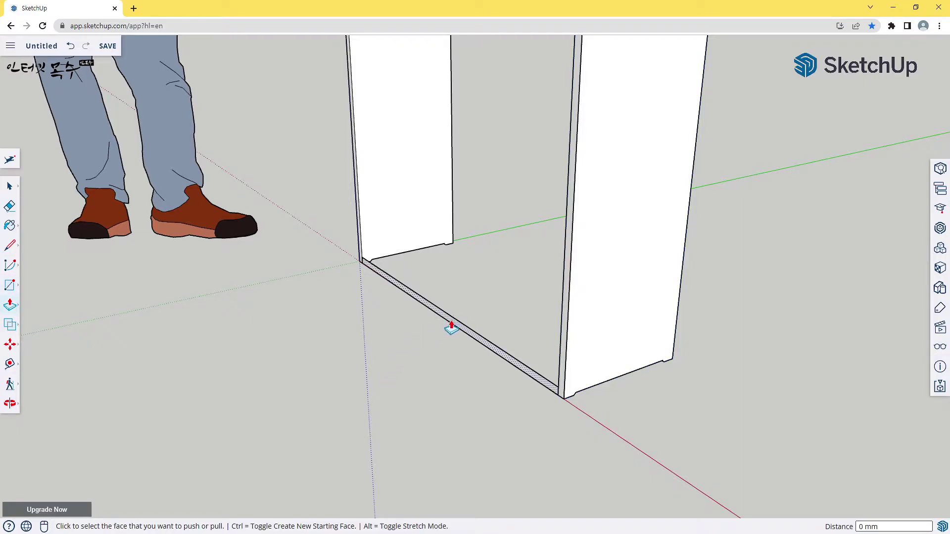
pyautogui.click(451, 327)
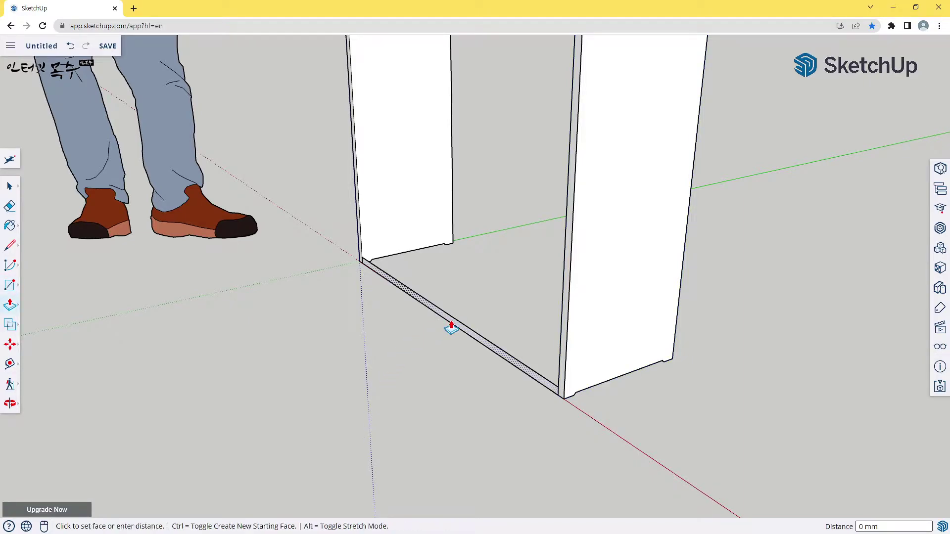
pyautogui.click(781, 268)
pyautogui.write('300')
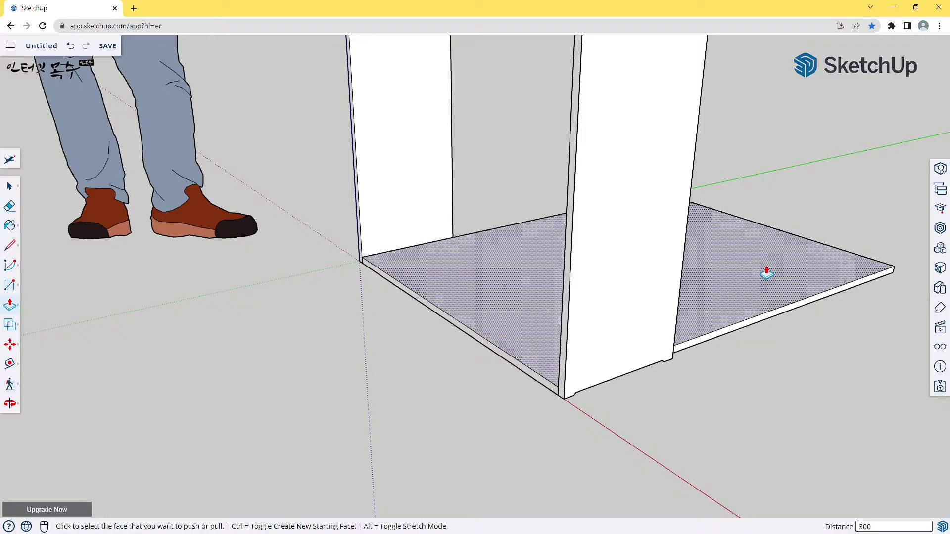
pyautogui.click(767, 273)
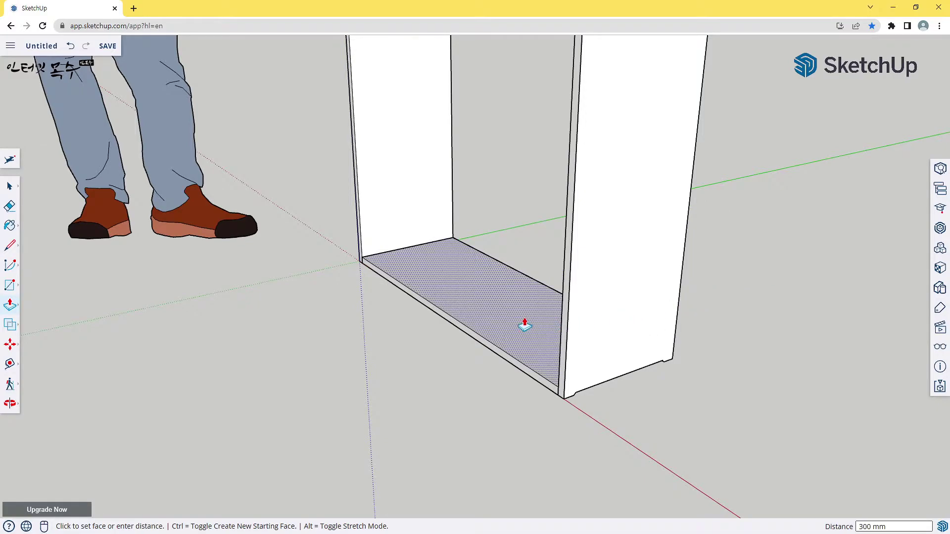
pyautogui.press('space')
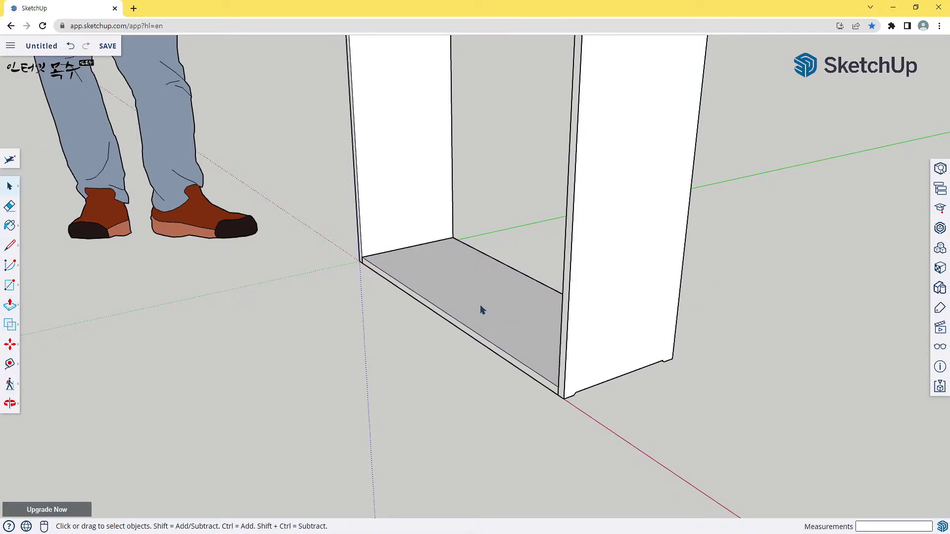
# Select the whole bottom board and move it 50 mm up from its corner
pyautogui.doubleClick(482, 310)
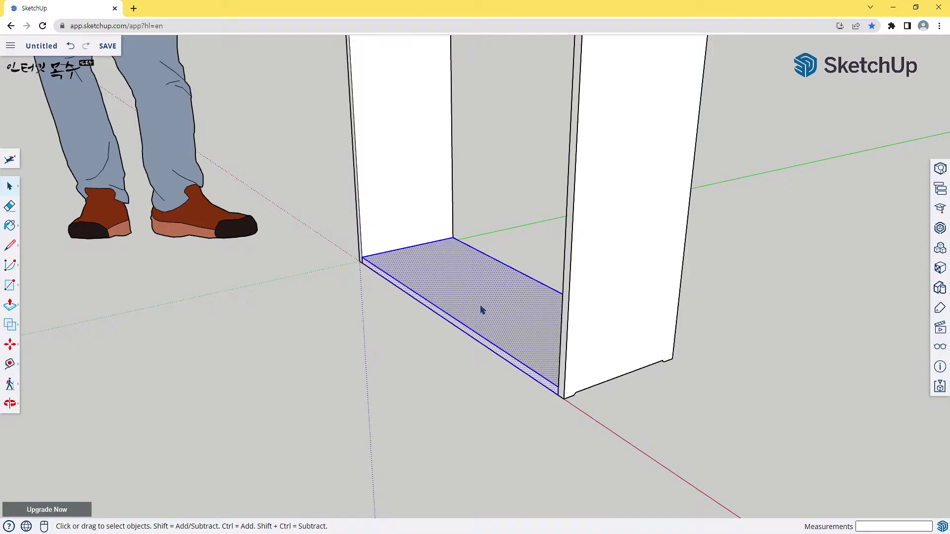
pyautogui.keyDown('shift'); pyautogui.click(484, 312); pyautogui.keyUp('shift')
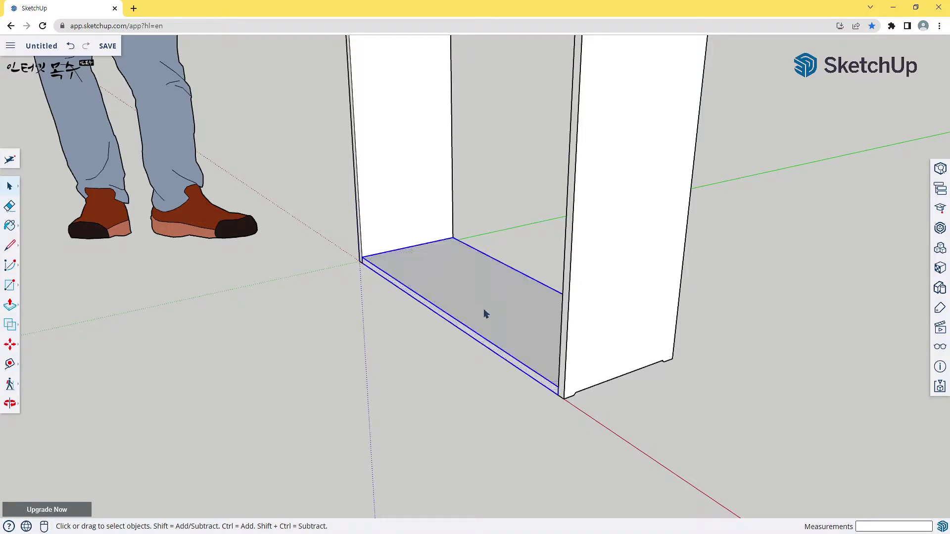
pyautogui.moveTo(387, 394); pyautogui.dragTo(707, 345, button='middle')
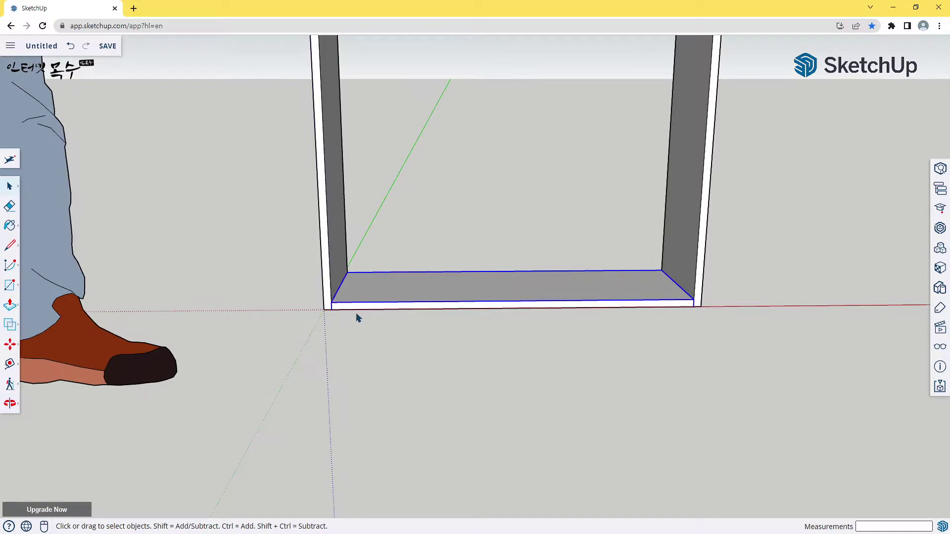
pyautogui.scroll(3, 296, 307)
pyautogui.press('m')
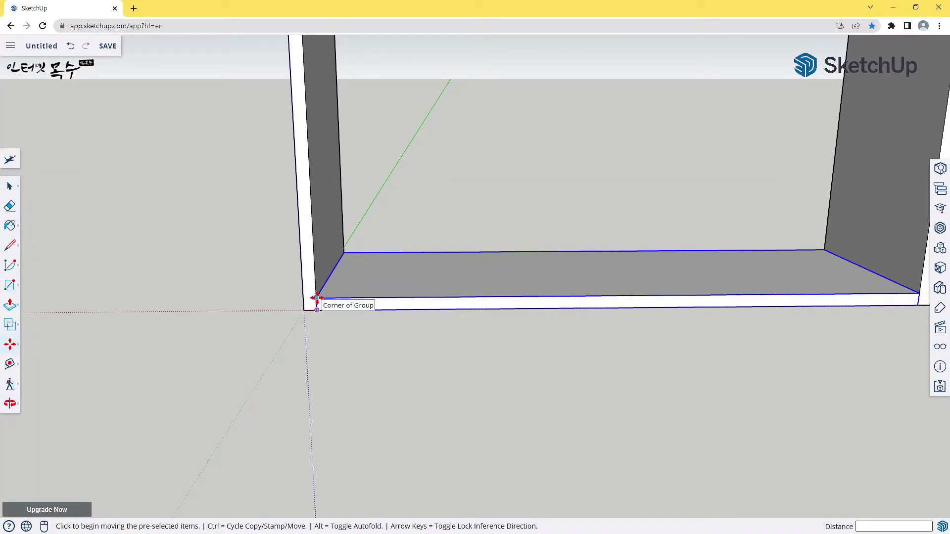
pyautogui.click(317, 297)
pyautogui.write('50')
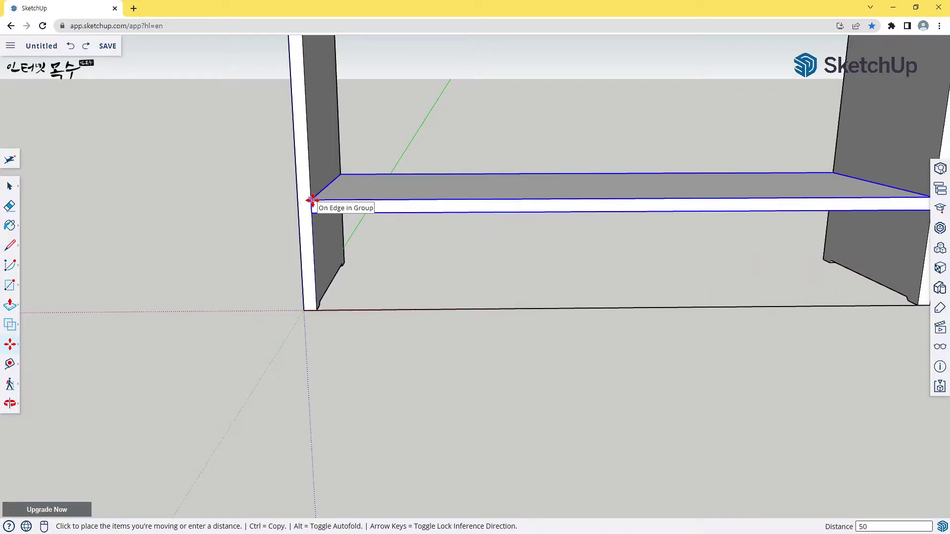
pyautogui.press('Return')
pyautogui.moveTo(520, 380)
pyautogui.mouseDown(button='middle')
pyautogui.moveTo(400, 332)
pyautogui.moveTo(393, 340)
pyautogui.mouseUp(button='middle')
pyautogui.moveTo(567, 336); pyautogui.dragTo(425, 296, button='middle')
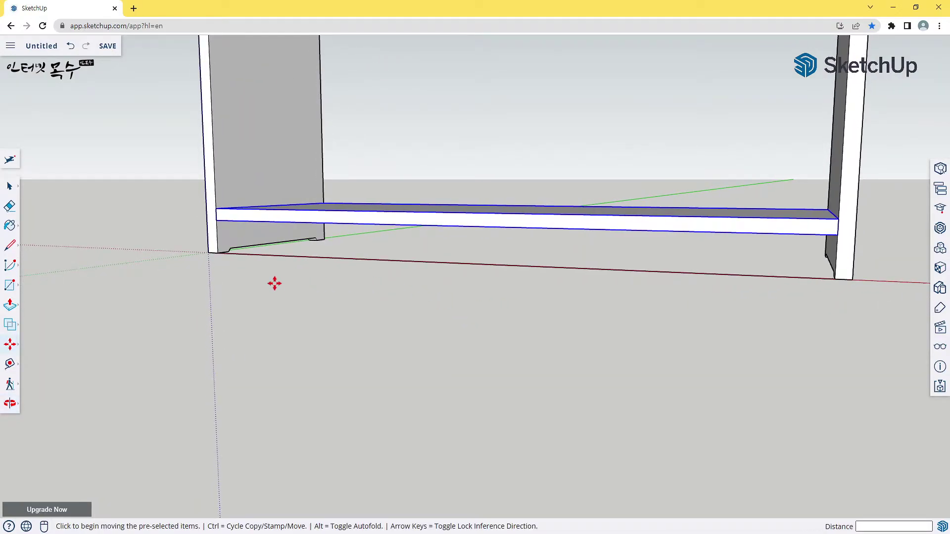
# Draw a rectangular face closing the gap beneath the bottom board
pyautogui.press('r')
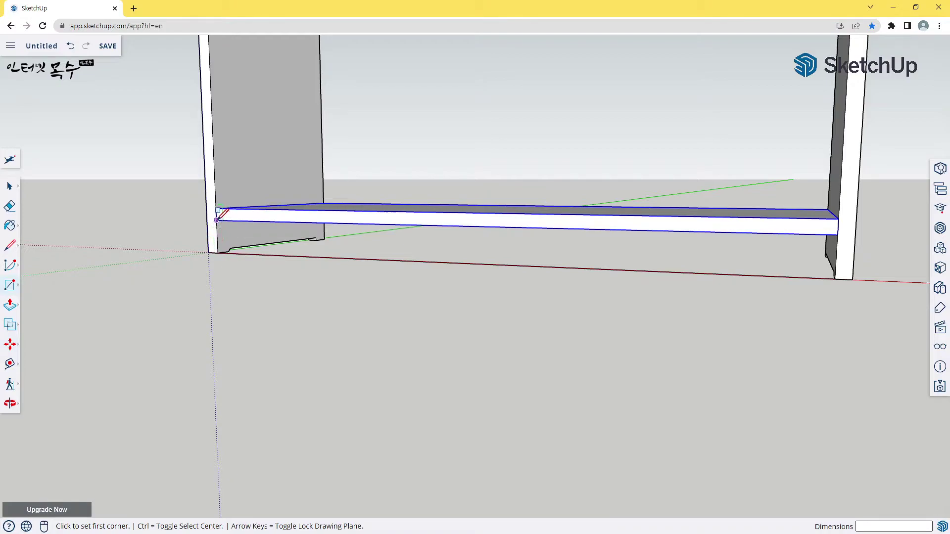
pyautogui.click(216, 219)
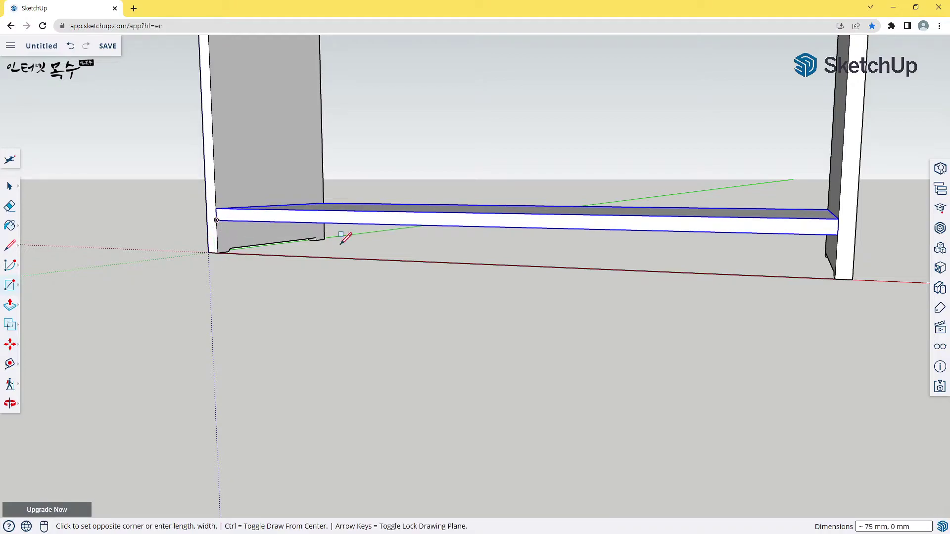
pyautogui.click(836, 277)
pyautogui.moveTo(855, 346); pyautogui.dragTo(494, 301, button='middle')
# Extrude the new face under the board to 573 mm
pyautogui.press('p')
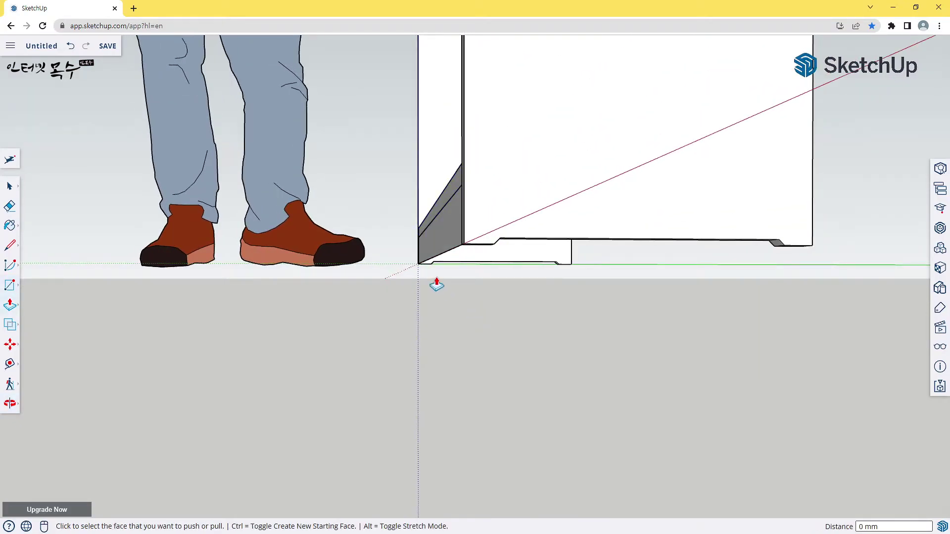
pyautogui.click(431, 251)
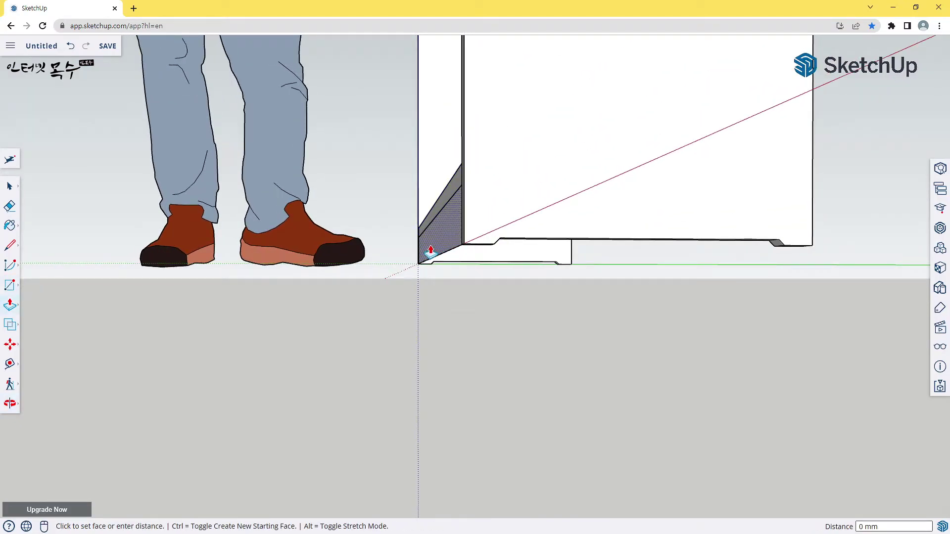
pyautogui.click(812, 274)
pyautogui.write('1')
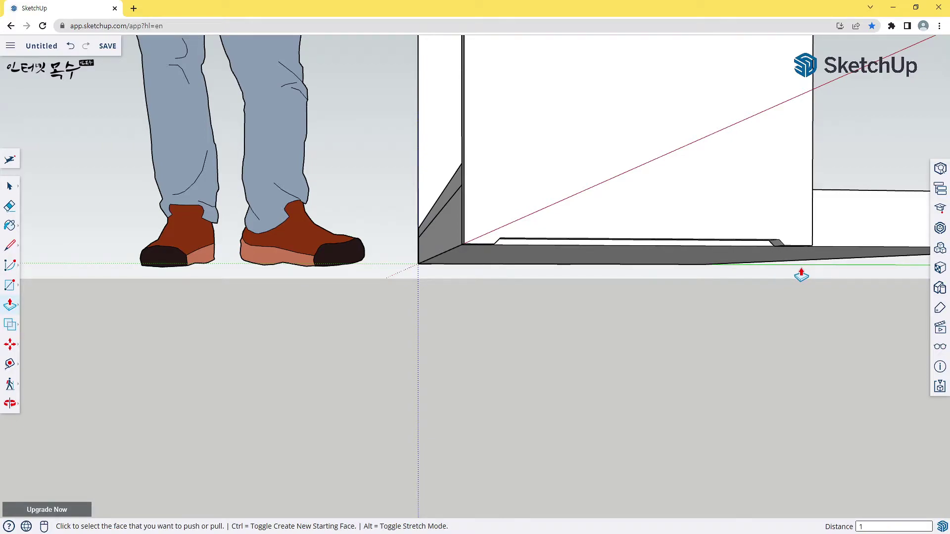
# Push the bottom strip face out a few millimetres, then select the strip to check it
pyautogui.click(801, 275)
pyautogui.moveTo(395, 335); pyautogui.dragTo(507, 345, button='middle')
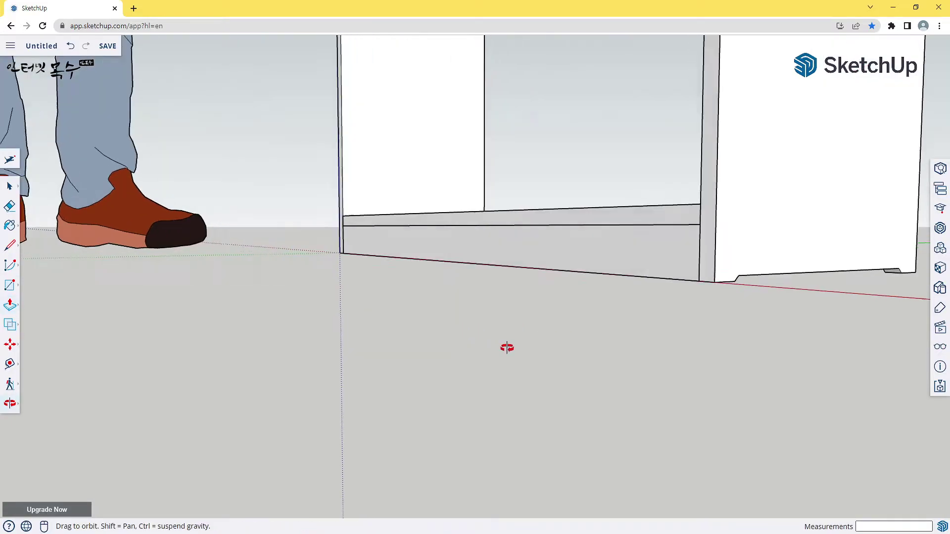
pyautogui.moveTo(657, 330); pyautogui.dragTo(624, 308, button='middle')
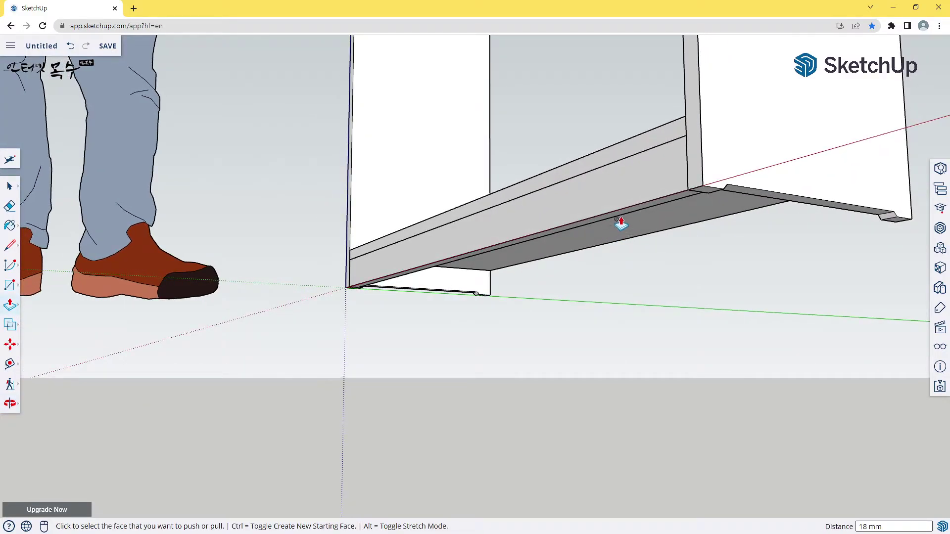
pyautogui.click(631, 217)
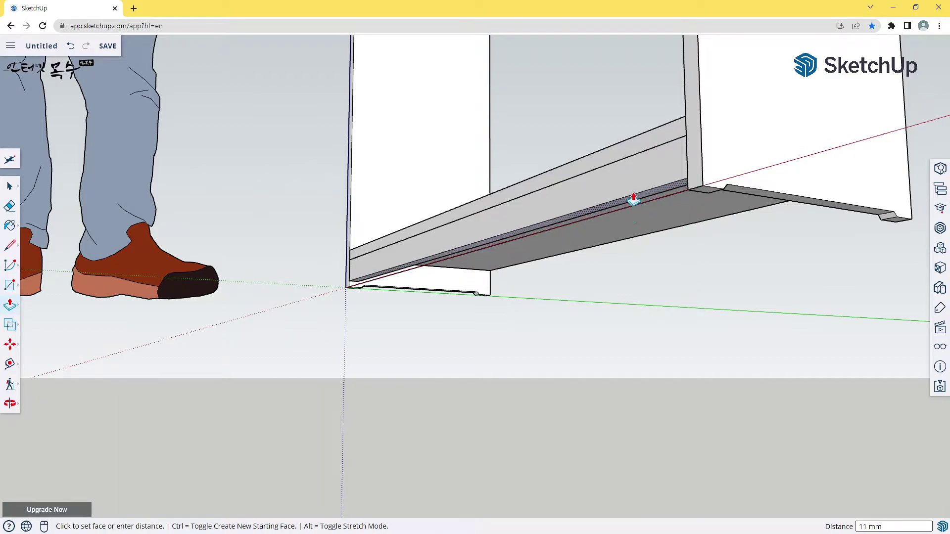
pyautogui.click(634, 194)
pyautogui.click(634, 195)
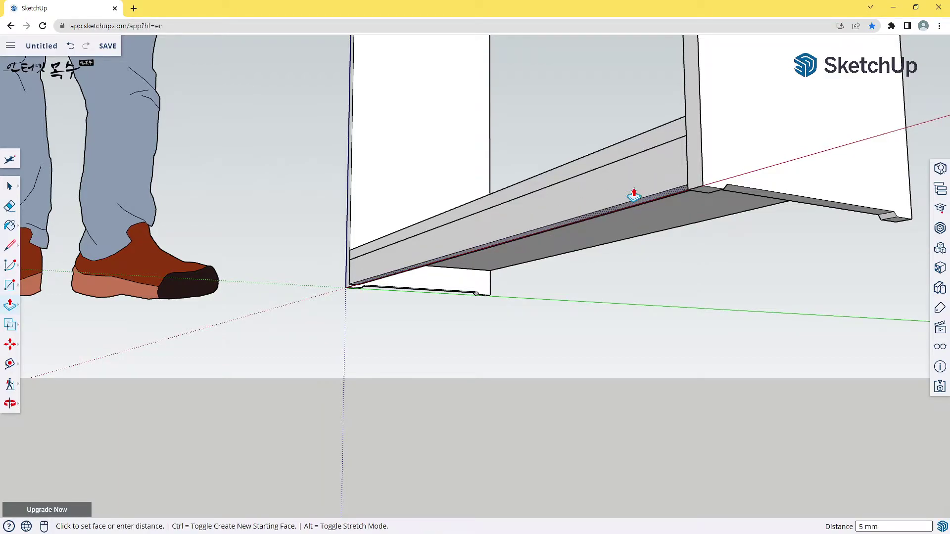
pyautogui.press('space')
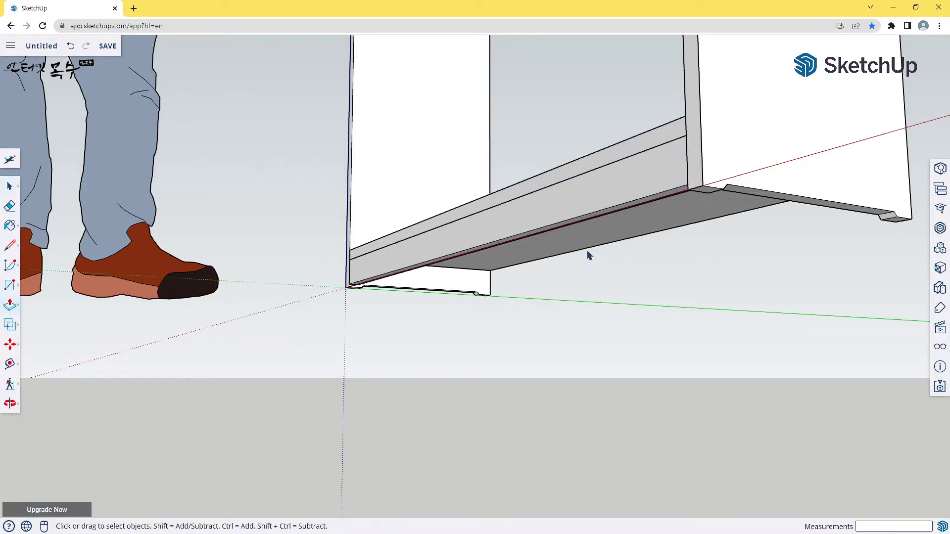
pyautogui.click(596, 203)
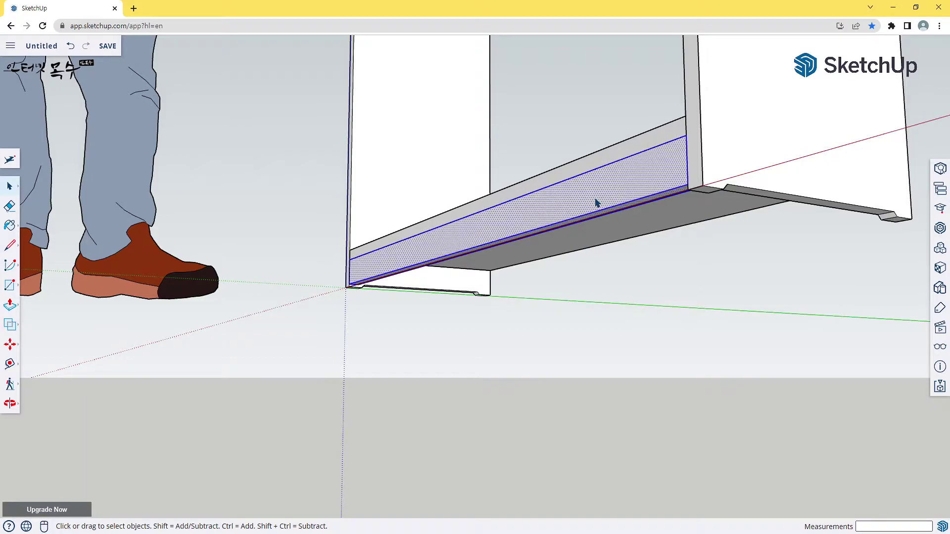
pyautogui.keyDown('shift'); pyautogui.click(600, 206); pyautogui.keyUp('shift')
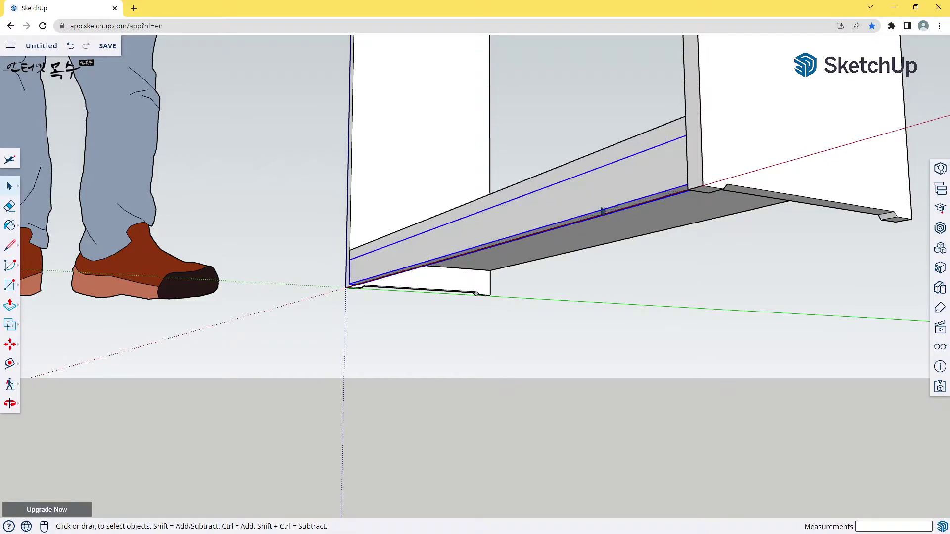
pyautogui.moveTo(495, 259)
pyautogui.mouseDown(button='middle')
pyautogui.moveTo(348, 260)
pyautogui.moveTo(557, 326)
pyautogui.moveTo(571, 237)
pyautogui.moveTo(536, 205)
pyautogui.mouseUp(button='middle')
# Copy the bottom board up to the top corner of the frame
pyautogui.scroll(-3, 536, 205)
pyautogui.scroll(-2, 509, 265)
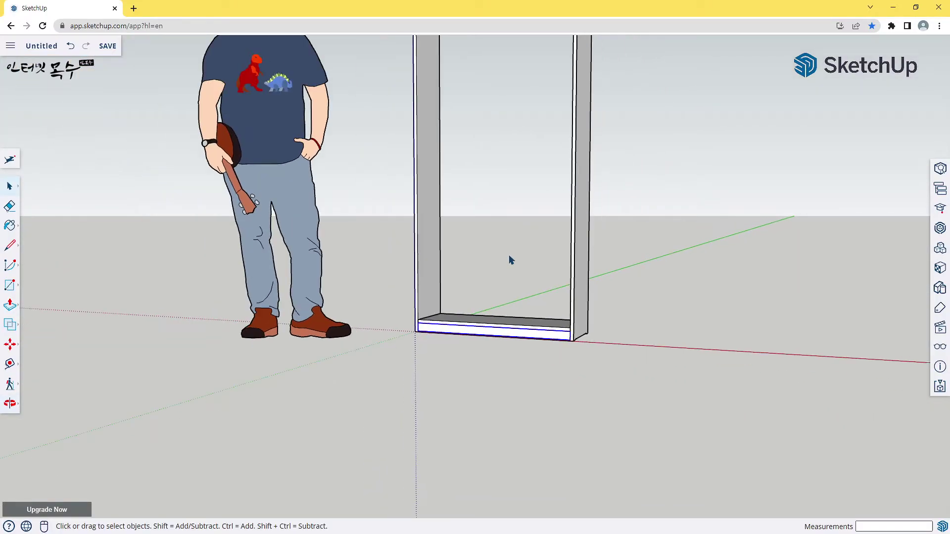
pyautogui.moveTo(509, 265)
pyautogui.mouseDown(button='middle')
pyautogui.moveTo(470, 328)
pyautogui.moveTo(466, 375)
pyautogui.moveTo(570, 365)
pyautogui.mouseUp(button='middle')
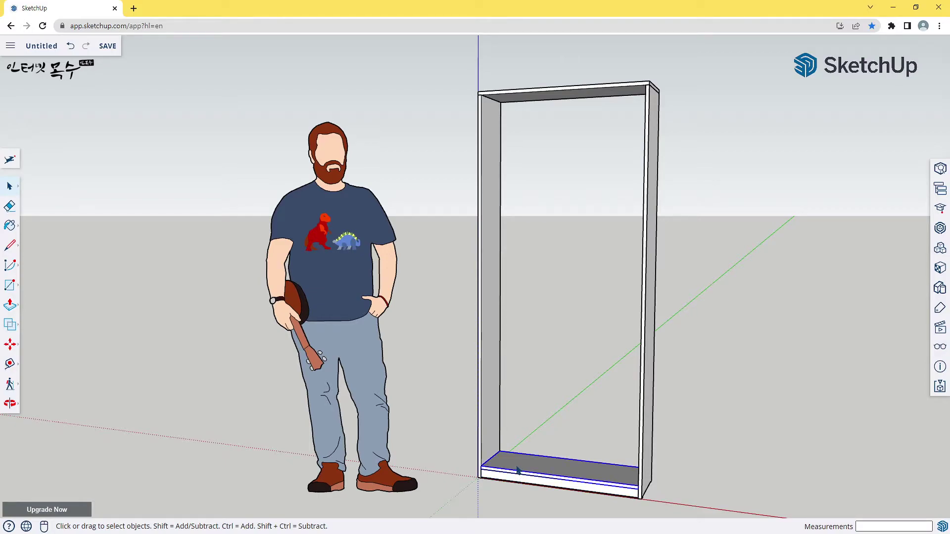
pyautogui.press('m')
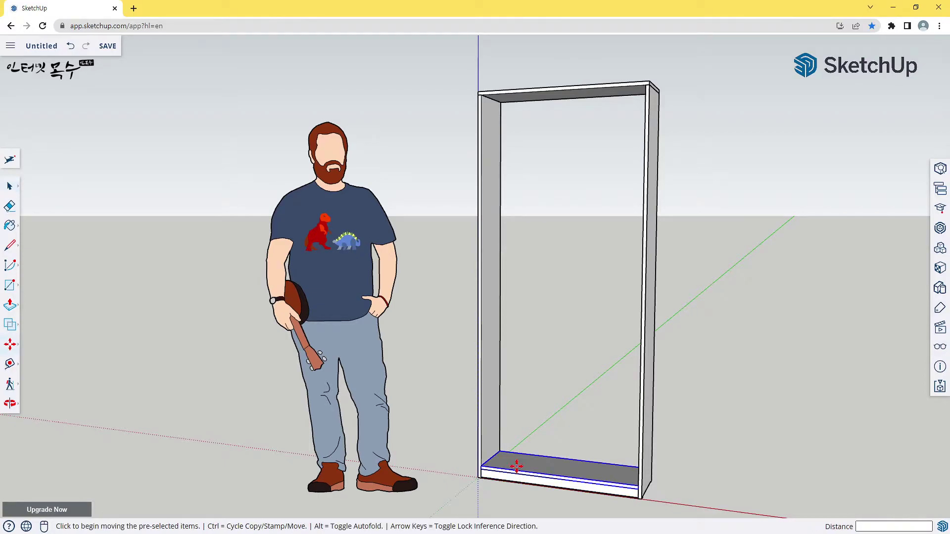
pyautogui.scroll(3, 485, 472)
pyautogui.scroll(2, 484, 472)
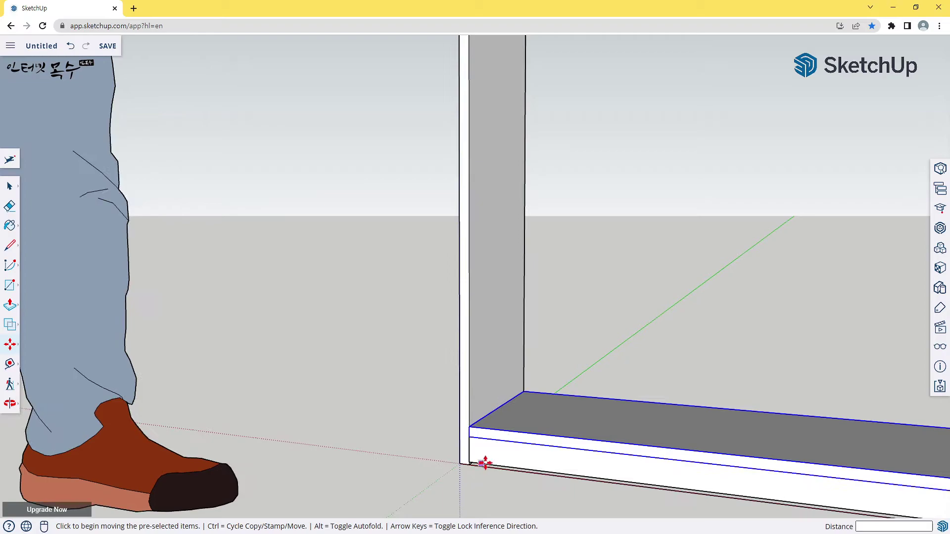
pyautogui.press('ctrl')
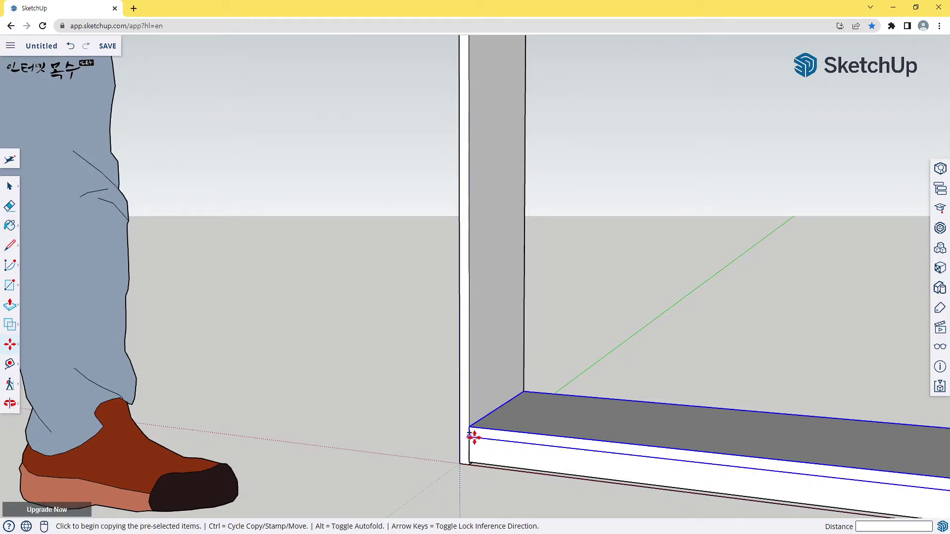
pyautogui.click(475, 420)
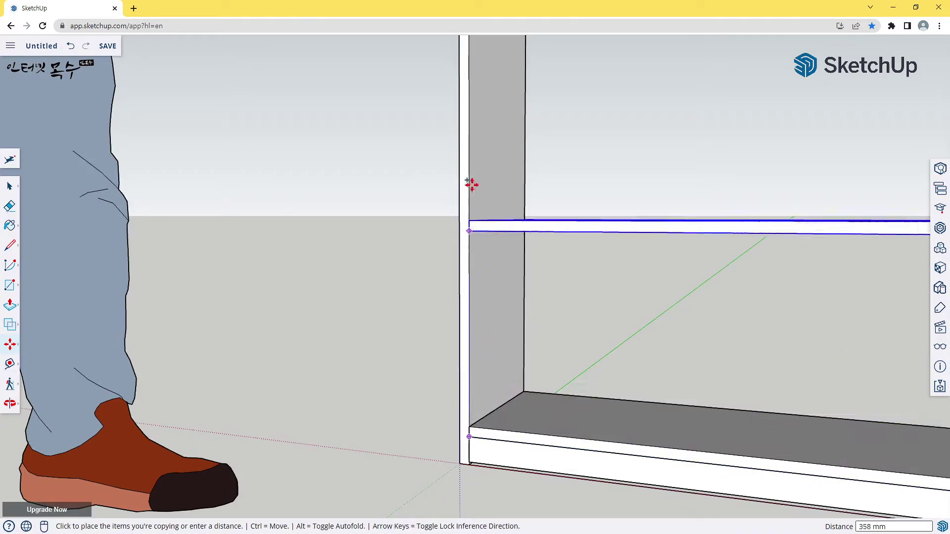
pyautogui.scroll(-5, 475, 154)
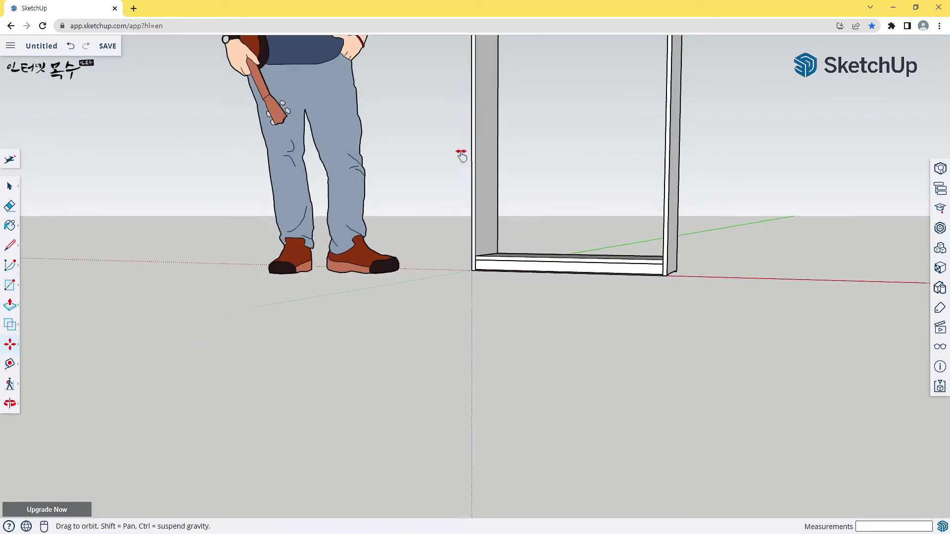
pyautogui.keyDown('shift'); pyautogui.moveTo(461, 153); pyautogui.dragTo(420, 333, button='middle'); pyautogui.keyUp('shift')
pyautogui.scroll(2, 399, 145)
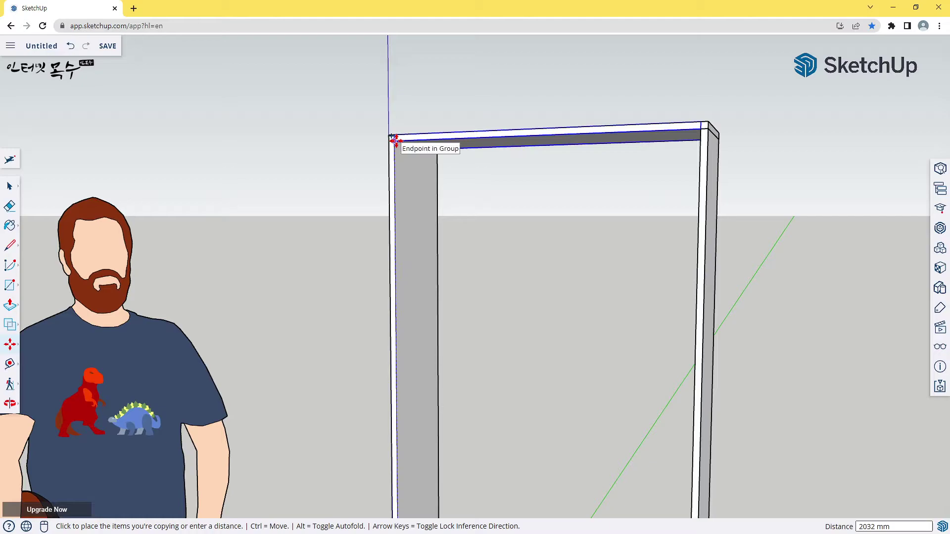
pyautogui.click(396, 141)
# Array the copy with /5 to make four evenly spaced shelves between the boards
pyautogui.scroll(-3, 475, 188)
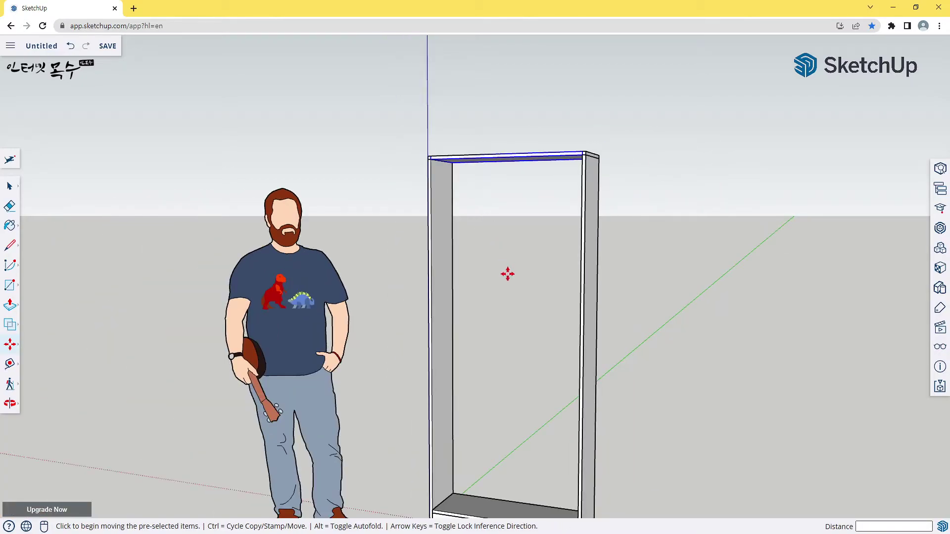
pyautogui.keyDown('shift'); pyautogui.moveTo(507, 273); pyautogui.dragTo(474, 212, button='middle'); pyautogui.keyUp('shift')
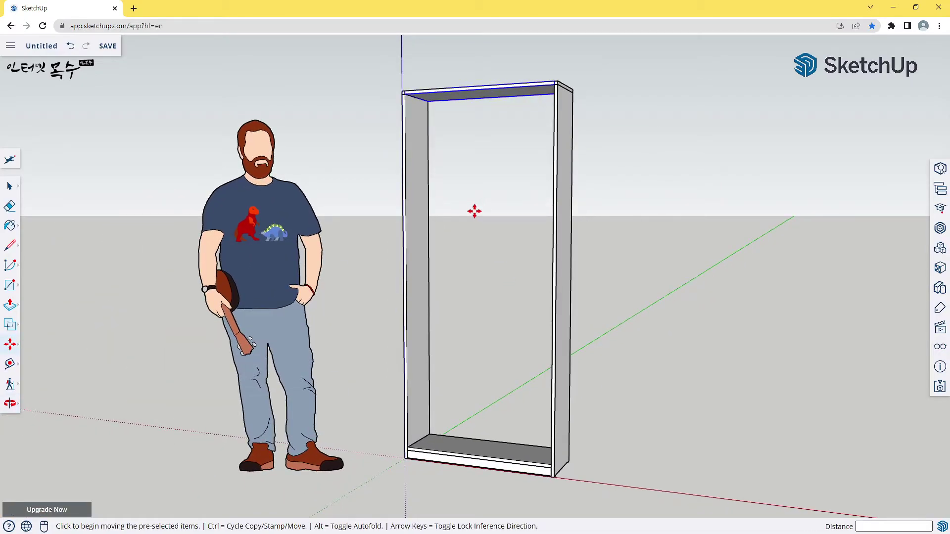
pyautogui.write('/5')
pyautogui.press('Return')
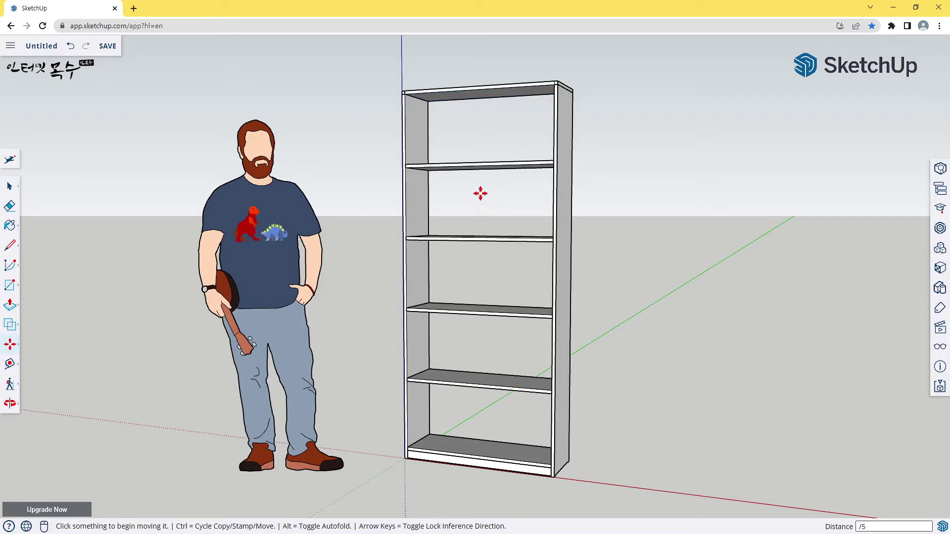
pyautogui.press('space')
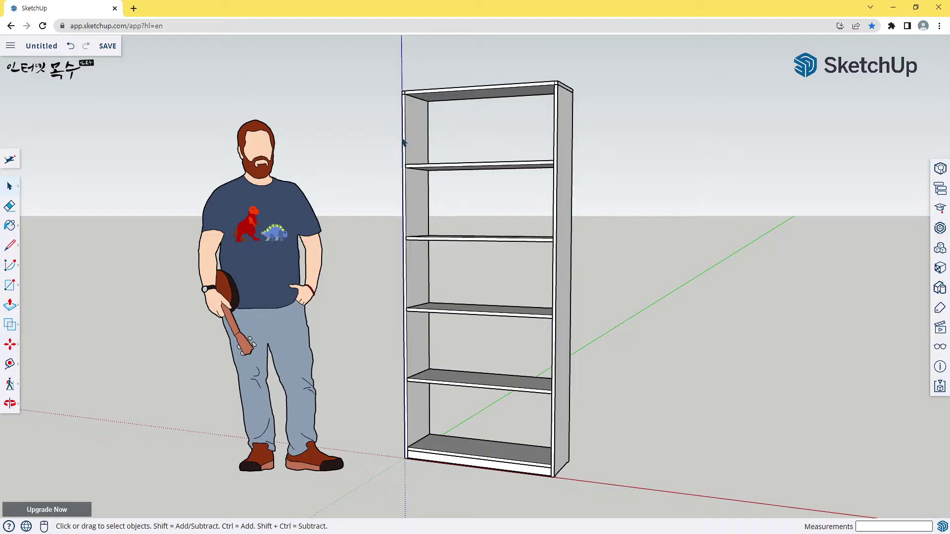
pyautogui.moveTo(581, 142); pyautogui.dragTo(457, 118, button='middle')
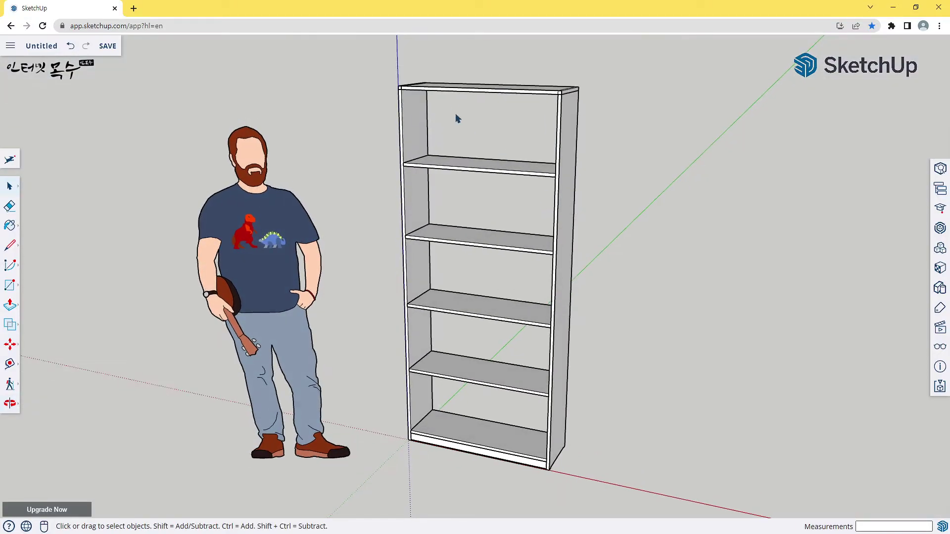
pyautogui.click(471, 92)
pyautogui.moveTo(452, 464)
pyautogui.mouseDown(button='middle')
pyautogui.moveTo(488, 415)
pyautogui.moveTo(488, 335)
pyautogui.mouseUp(button='middle')
pyautogui.scroll(2, 488, 335)
pyautogui.scroll(2, 509, 328)
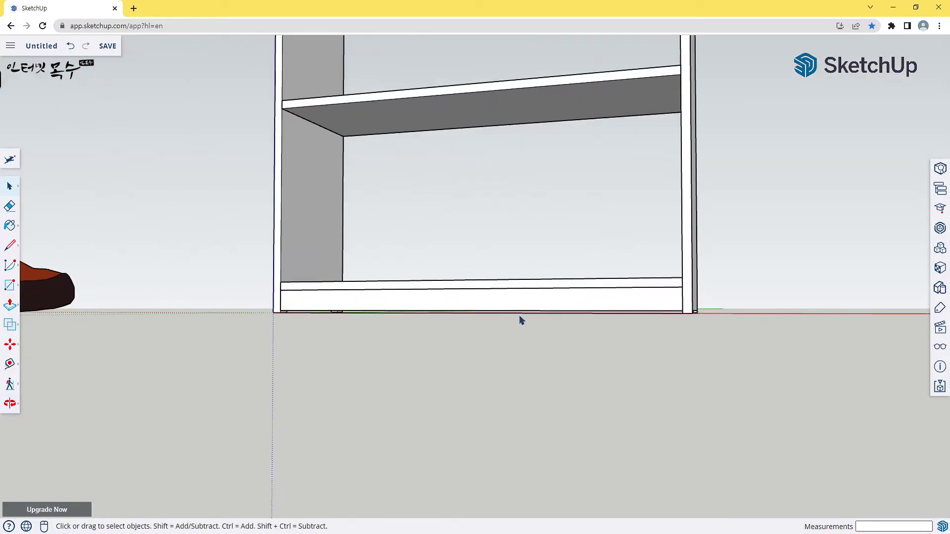
pyautogui.scroll(2, 520, 320)
pyautogui.scroll(2, 302, 329)
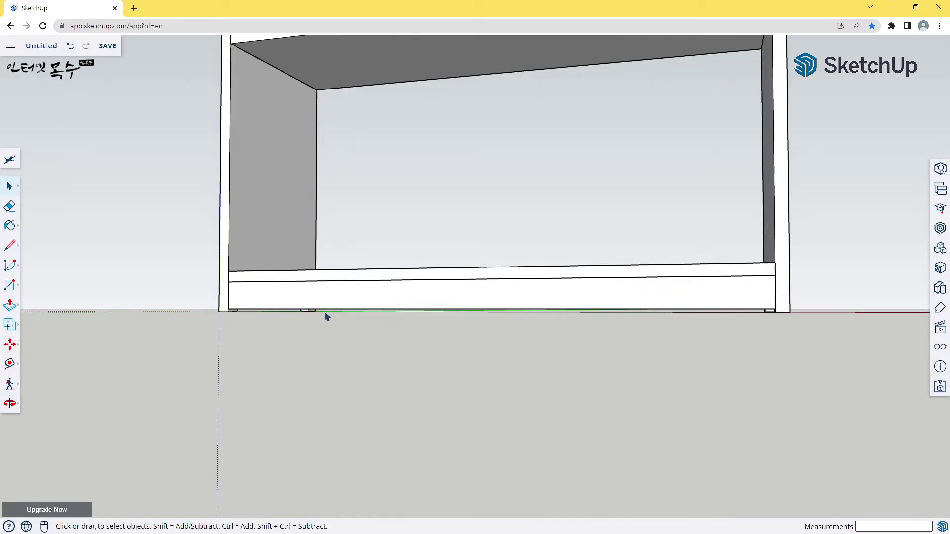
pyautogui.click(326, 313)
pyautogui.click(334, 317)
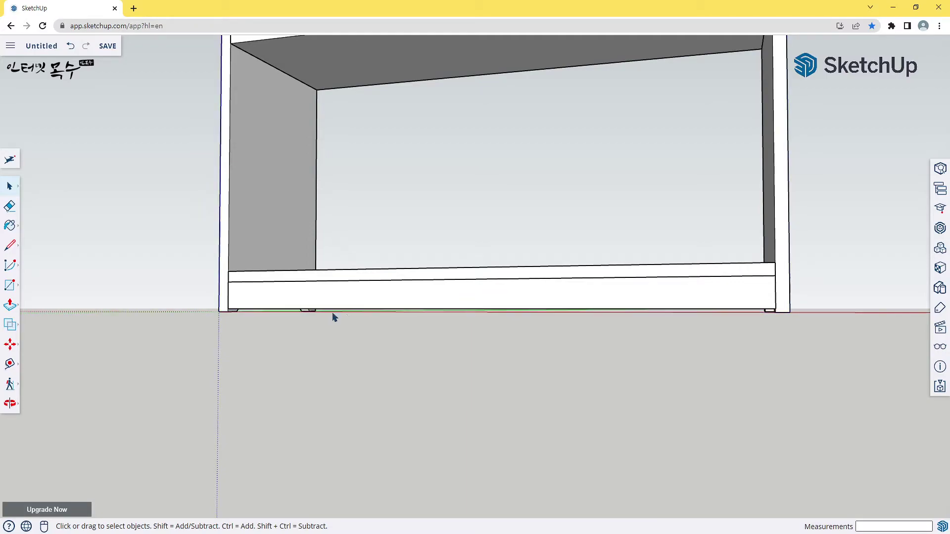
pyautogui.scroll(-3, 440, 327)
pyautogui.scroll(-2, 651, 255)
pyautogui.scroll(-2, 651, 254)
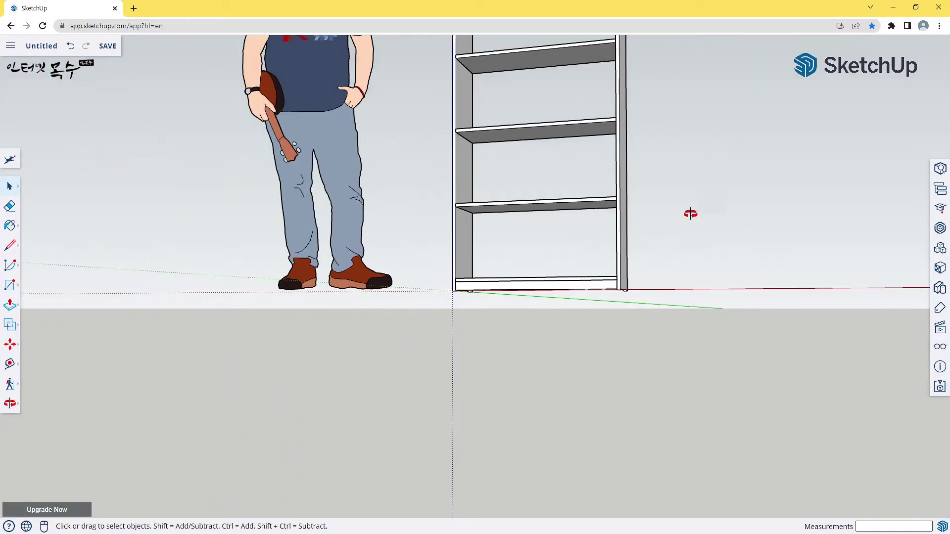
pyautogui.moveTo(689, 213); pyautogui.dragTo(558, 273, button='middle')
pyautogui.scroll(-1, 569, 247)
pyautogui.scroll(-2, 636, 198)
pyautogui.moveTo(637, 197)
pyautogui.mouseDown(button='middle')
pyautogui.moveTo(456, 371)
pyautogui.moveTo(381, 335)
pyautogui.moveTo(583, 303)
pyautogui.moveTo(453, 297)
pyautogui.moveTo(466, 251)
pyautogui.mouseUp(button='middle')
pyautogui.scroll(1, 484, 193)
pyautogui.scroll(1, 424, 186)
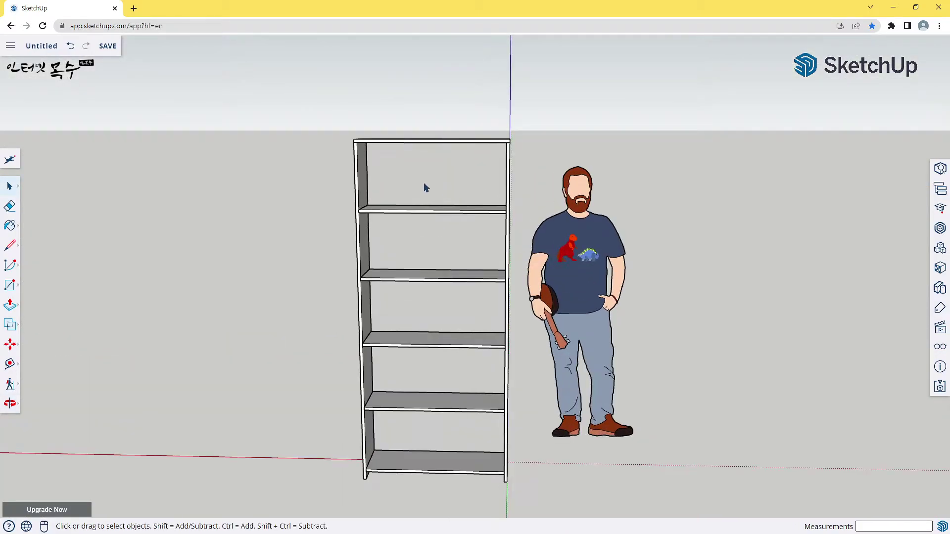
pyautogui.scroll(1, 395, 202)
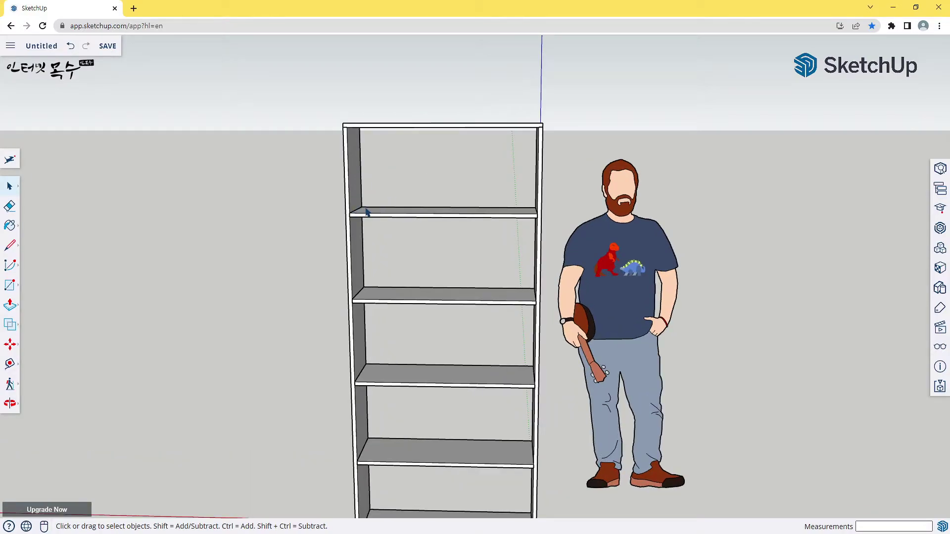
# Draw a 2050×900 mm rectangle across the bookcase from top-left to bottom-right
pyautogui.press('r')
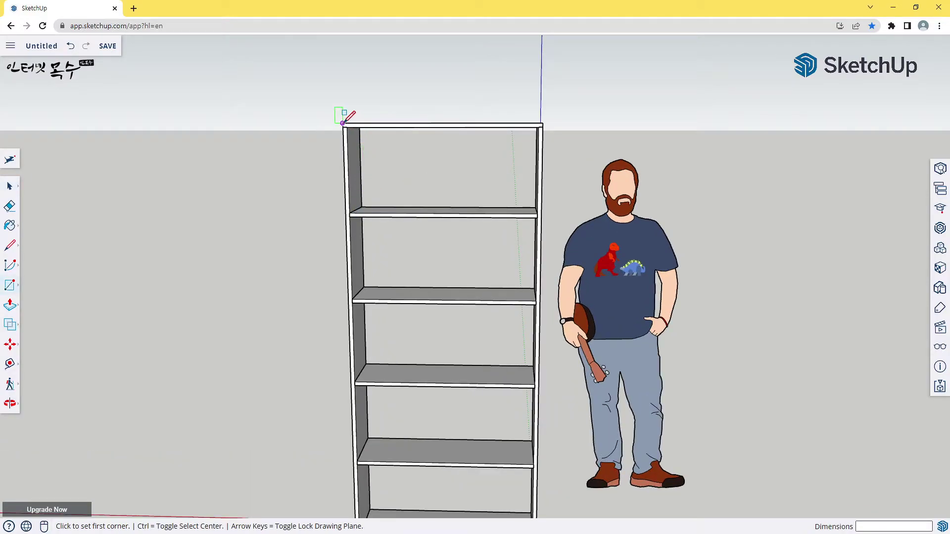
pyautogui.click(343, 123)
pyautogui.scroll(-2, 434, 276)
pyautogui.scroll(-1, 460, 317)
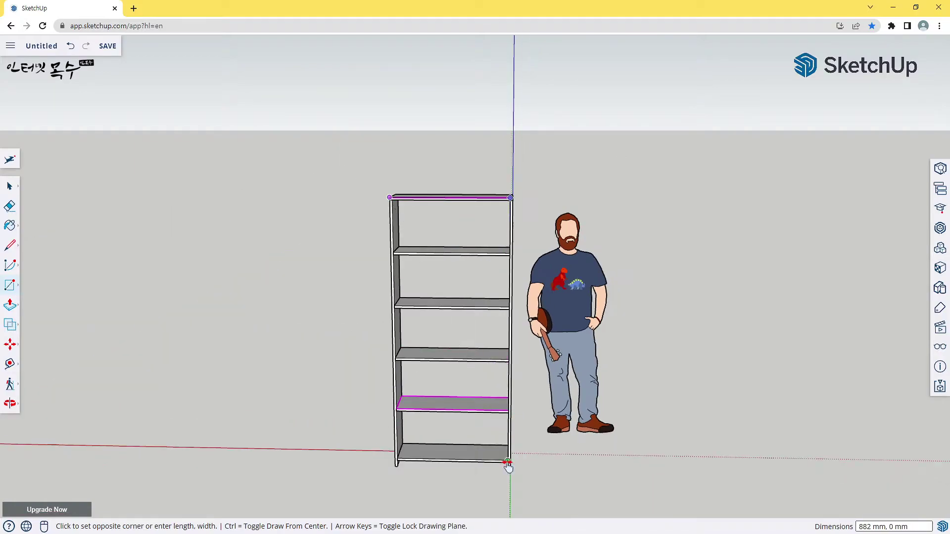
pyautogui.moveTo(460, 317)
pyautogui.mouseDown(button='middle')
pyautogui.moveTo(450, 270)
pyautogui.moveTo(463, 344)
pyautogui.moveTo(471, 310)
pyautogui.moveTo(463, 263)
pyautogui.mouseUp(button='middle')
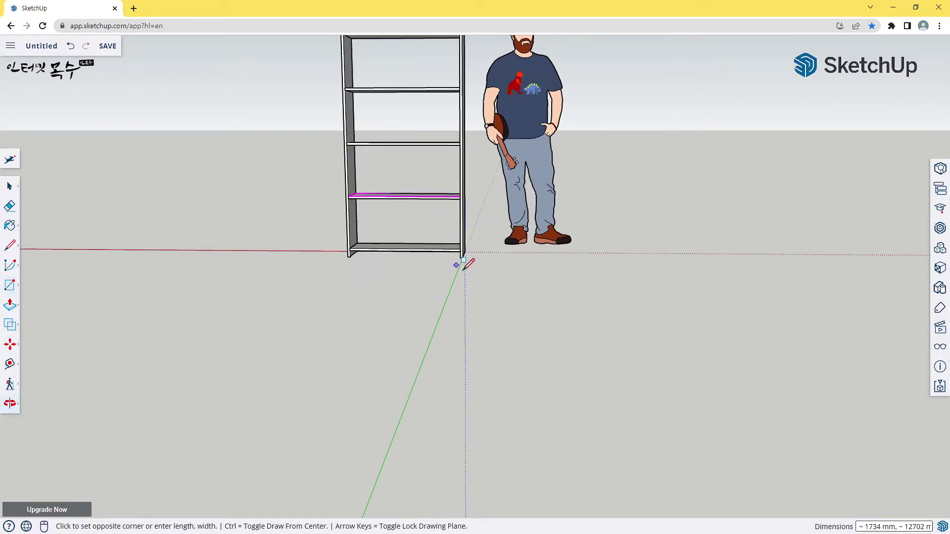
pyautogui.scroll(2, 467, 251)
pyautogui.scroll(2, 454, 232)
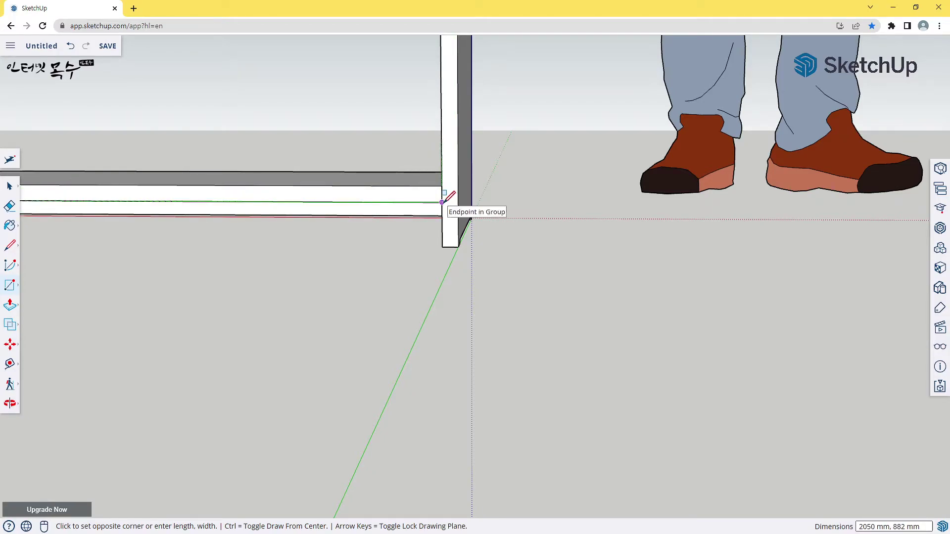
pyautogui.click(460, 194)
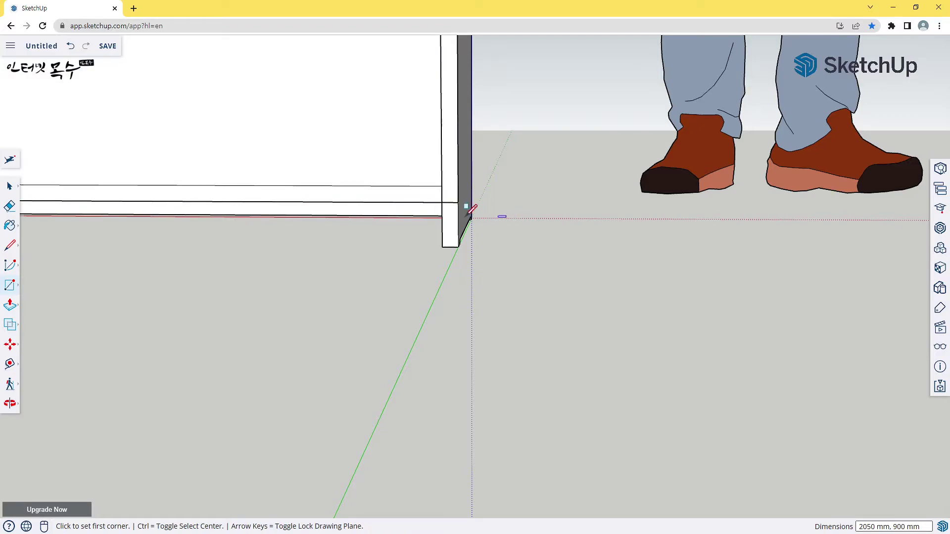
pyautogui.moveTo(495, 225)
pyautogui.mouseDown(button='middle')
pyautogui.moveTo(373, 214)
pyautogui.moveTo(628, 153)
pyautogui.moveTo(532, 181)
pyautogui.moveTo(731, 218)
pyautogui.moveTo(564, 240)
pyautogui.mouseUp(button='middle')
pyautogui.scroll(-3, 378, 210)
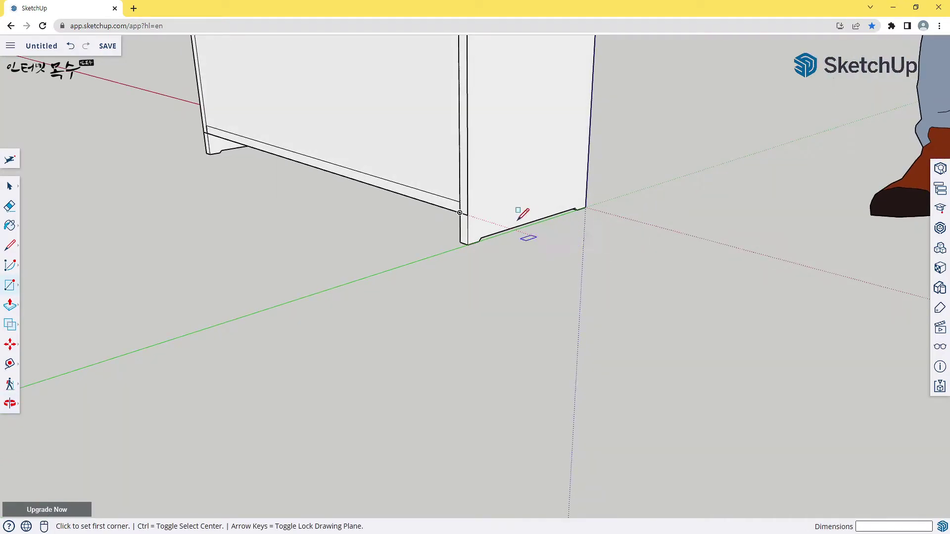
# Push/pull the cabinet's front face back flush, then select it
pyautogui.press('p')
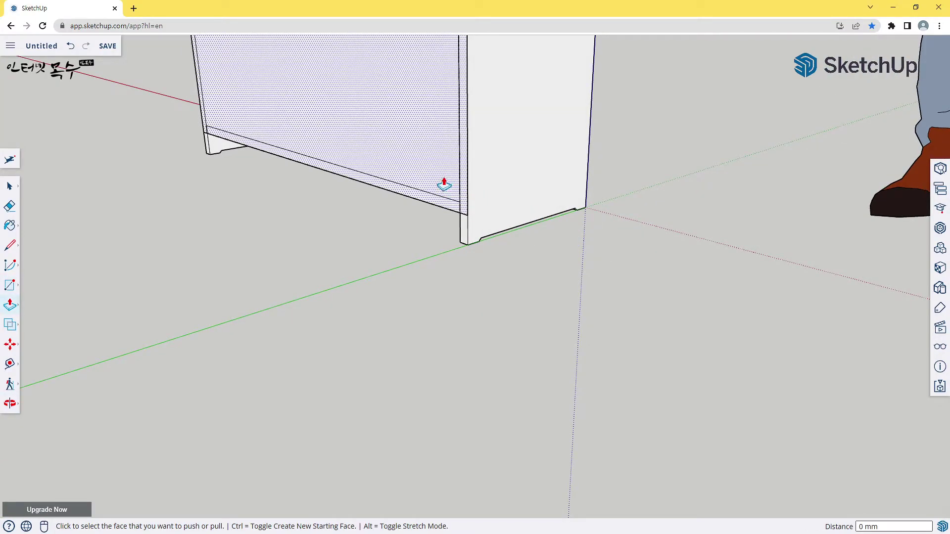
pyautogui.click(444, 184)
pyautogui.click(352, 228)
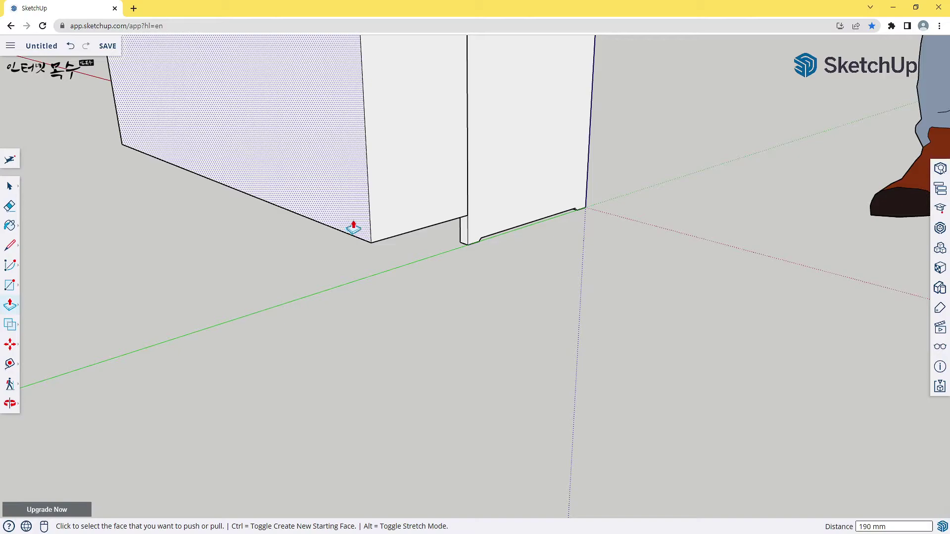
pyautogui.click(354, 227)
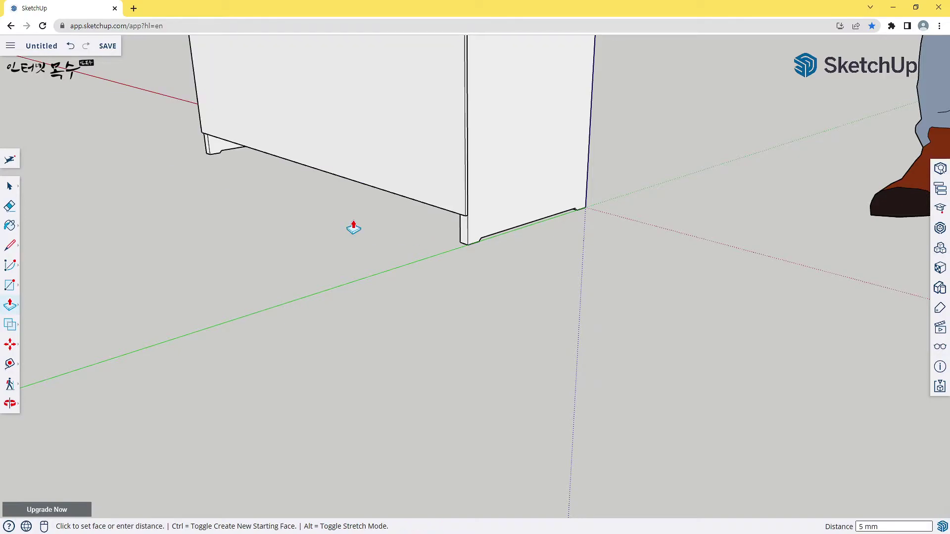
pyautogui.press('space')
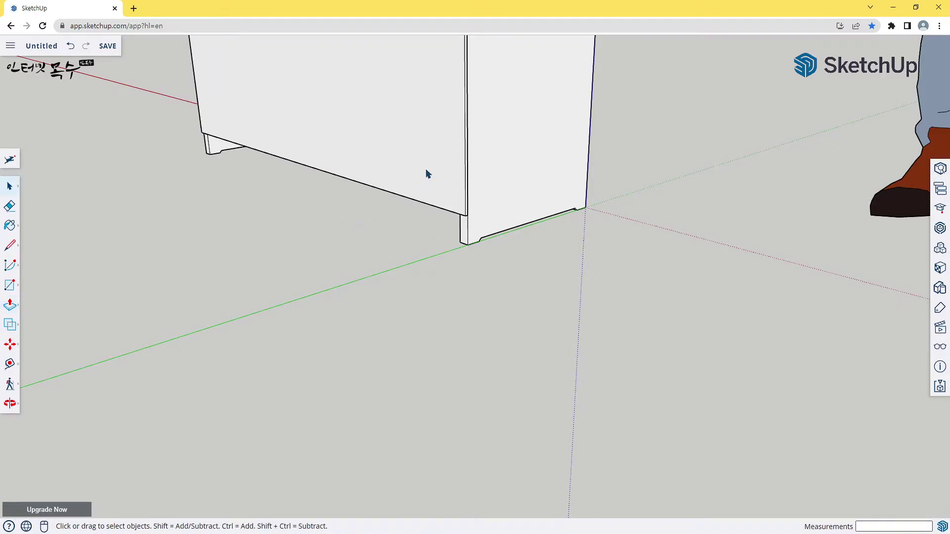
pyautogui.click(428, 173)
pyautogui.keyDown('shift'); pyautogui.click(428, 173); pyautogui.keyUp('shift')
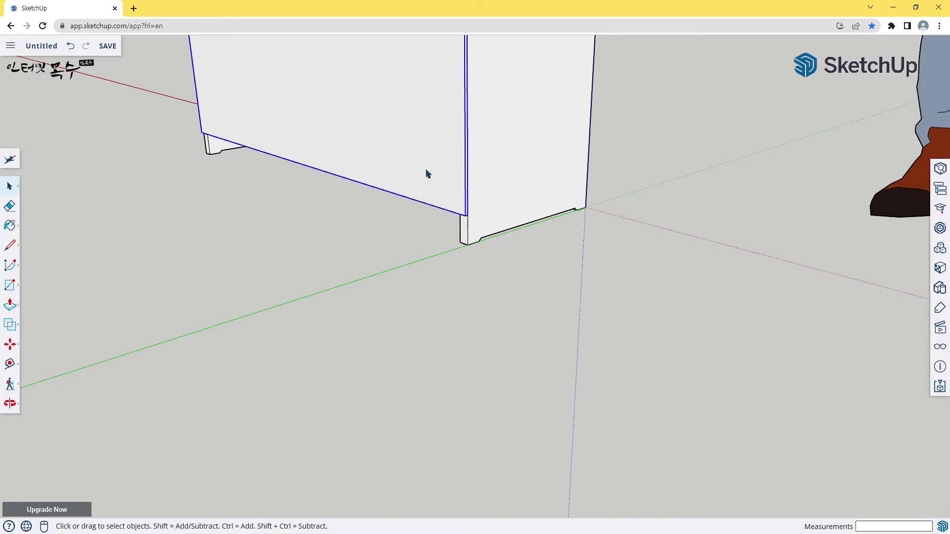
pyautogui.scroll(-3, 577, 270)
pyautogui.moveTo(602, 265)
pyautogui.mouseDown(button='middle')
pyautogui.moveTo(232, 280)
pyautogui.moveTo(635, 239)
pyautogui.mouseUp(button='middle')
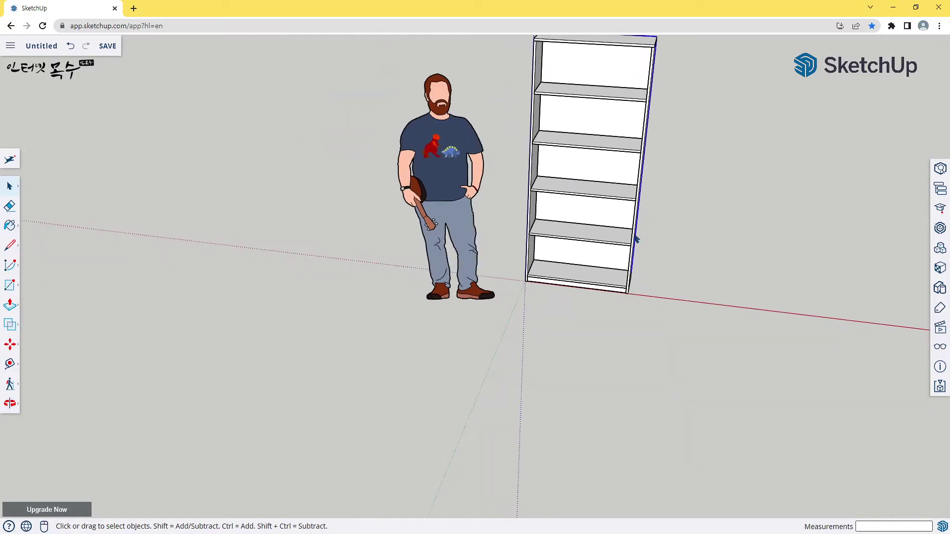
# Window-select the whole bookshelf and orbit to a nearly frontal view of it
pyautogui.moveTo(663, 208); pyautogui.dragTo(523, 239, button='middle')
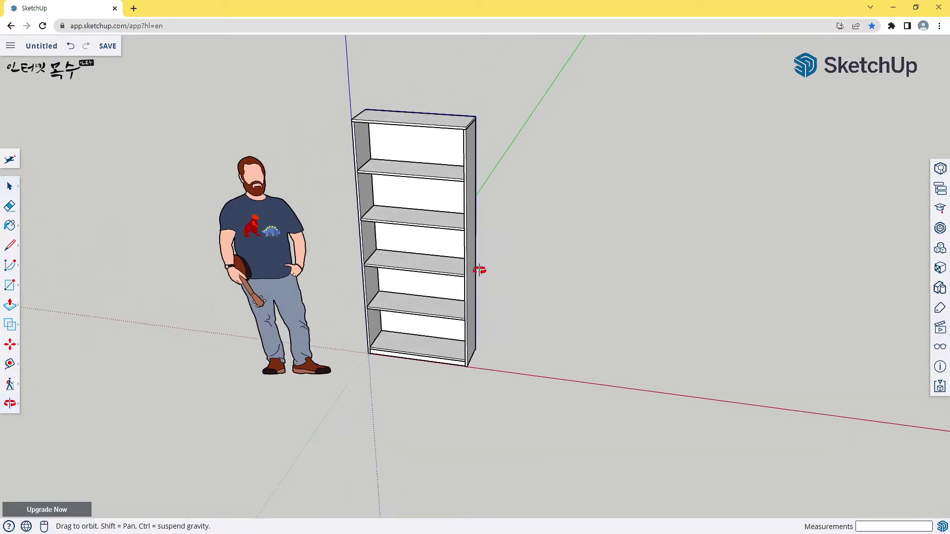
pyautogui.scroll(-1, 434, 280)
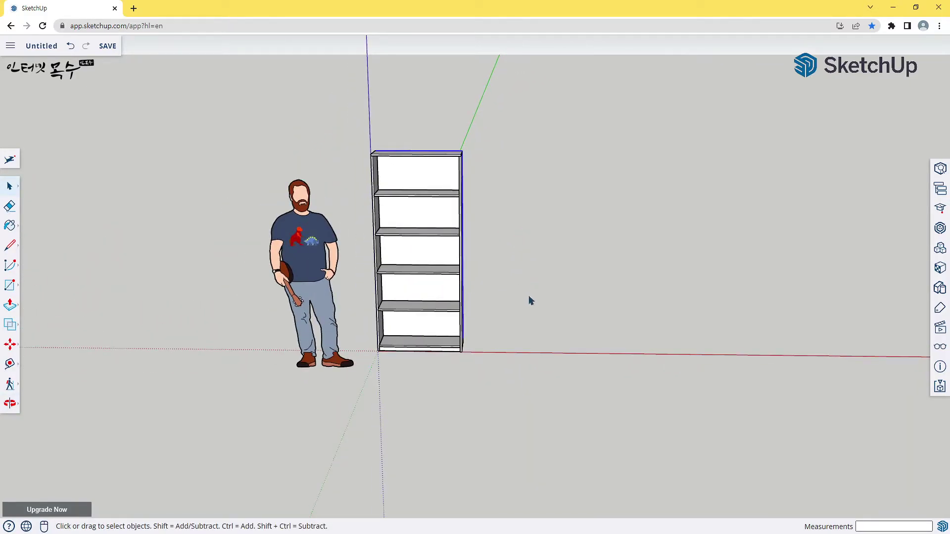
pyautogui.moveTo(531, 300); pyautogui.dragTo(463, 297, button='middle')
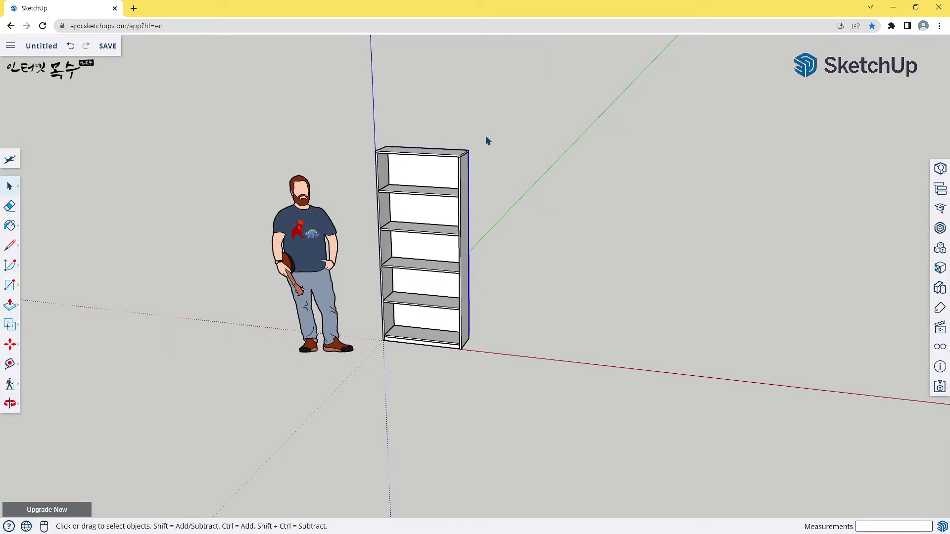
pyautogui.moveTo(415, 406); pyautogui.dragTo(372, 373)
pyautogui.scroll(1, 507, 298)
pyautogui.scroll(1, 434, 281)
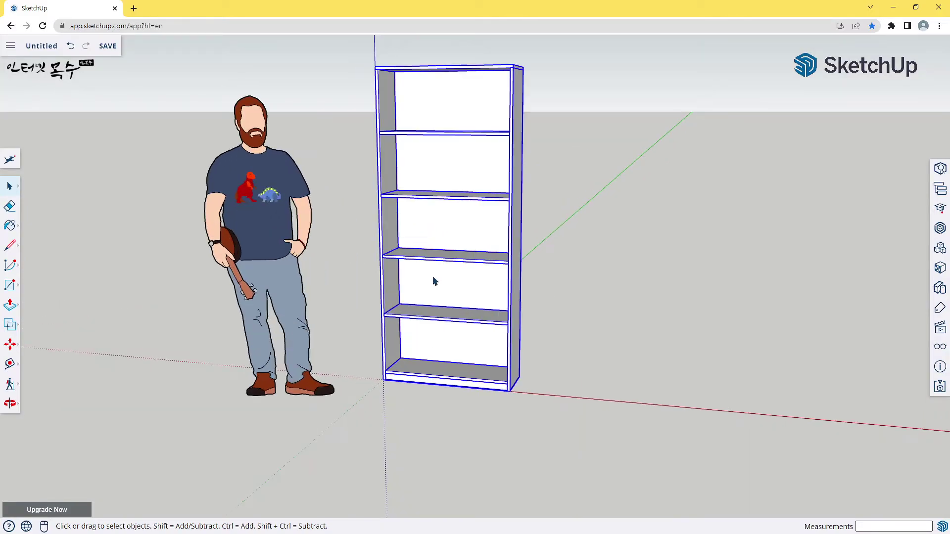
pyautogui.moveTo(392, 253); pyautogui.dragTo(460, 266, button='middle')
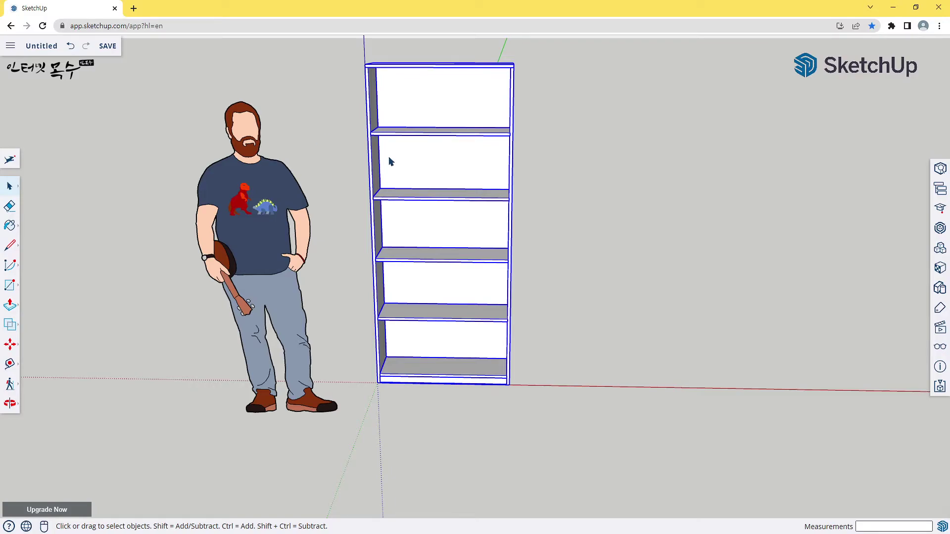
# Draw a rectangle from the bookshelf's top-left corner to the bottom middle
pyautogui.press('r')
pyautogui.click(365, 63)
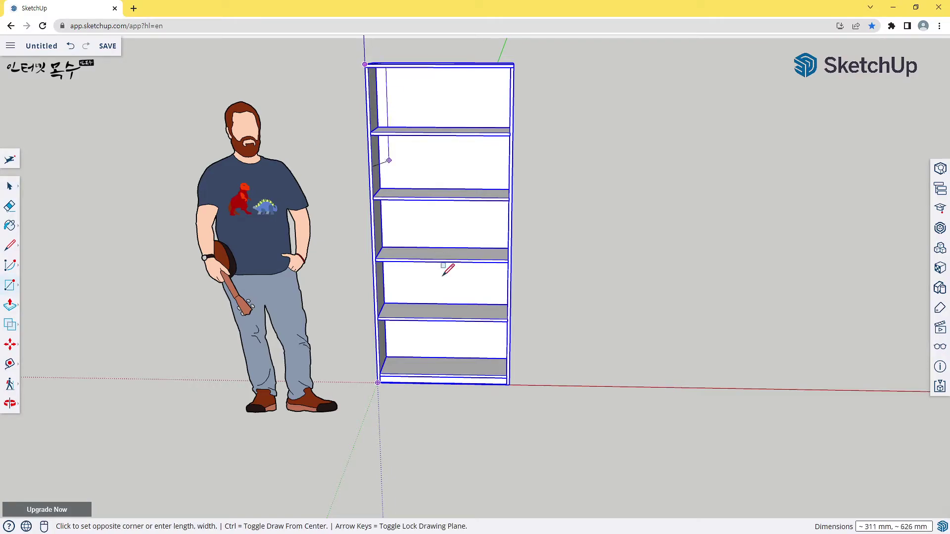
pyautogui.scroll(2, 453, 378)
pyautogui.scroll(2, 445, 375)
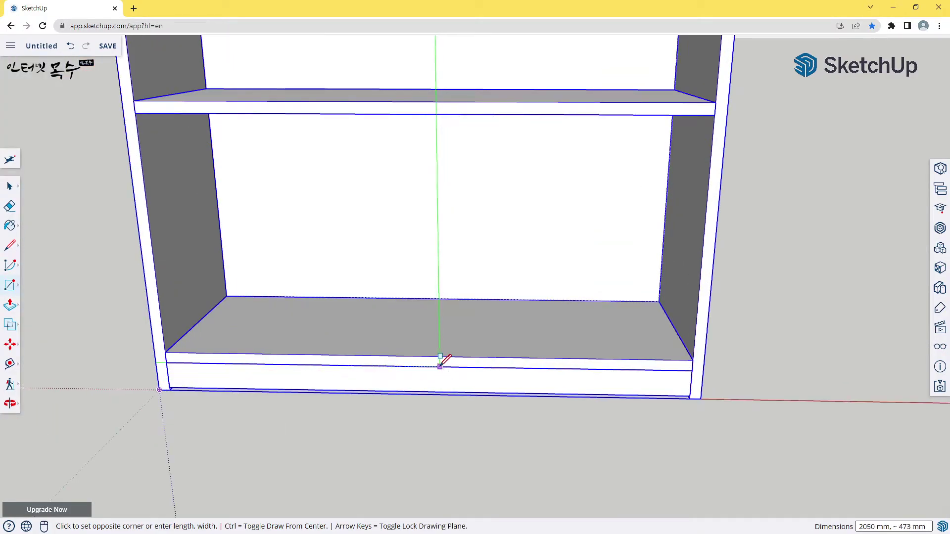
pyautogui.click(426, 367)
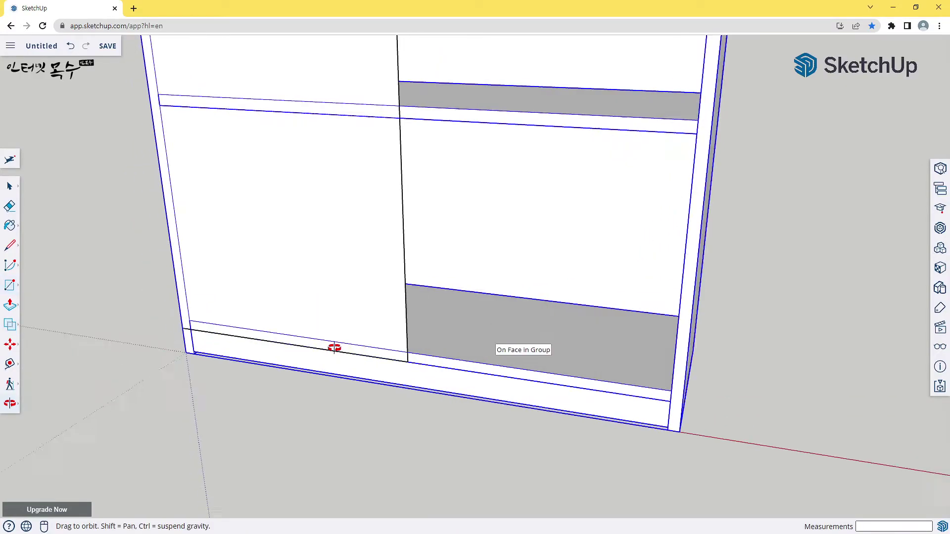
pyautogui.moveTo(537, 322); pyautogui.dragTo(326, 342, button='middle')
# Pull the left-half face out 20 mm to form the door panel
pyautogui.press('p')
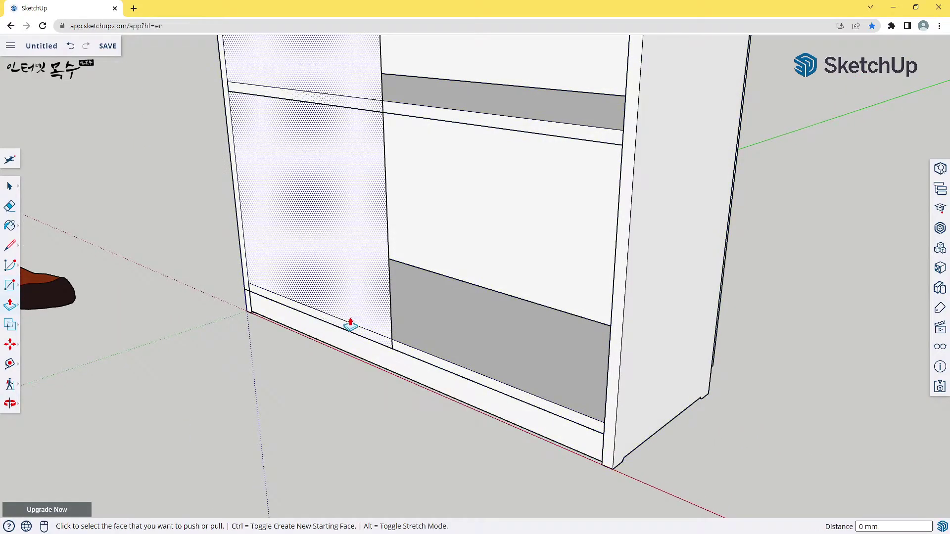
pyautogui.click(367, 303)
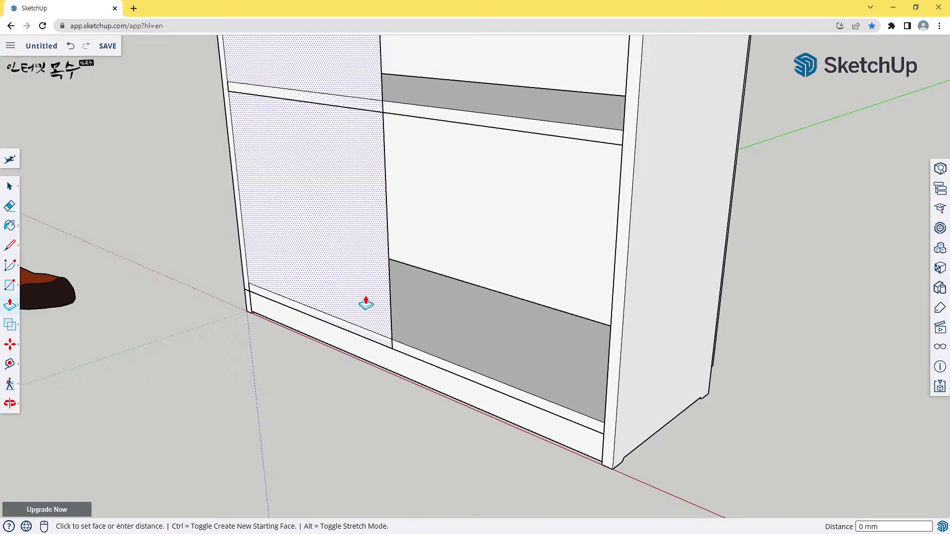
pyautogui.click(299, 352)
pyautogui.write('20')
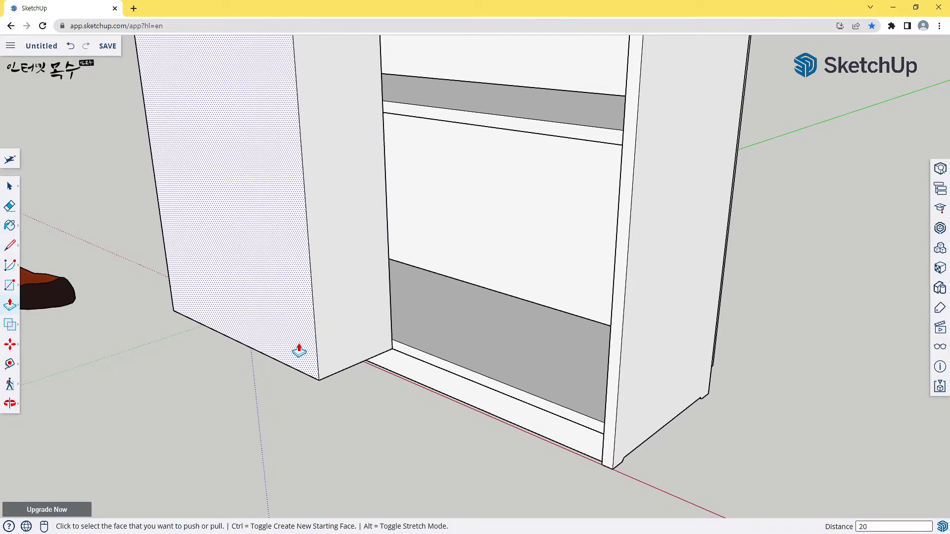
pyautogui.click(298, 352)
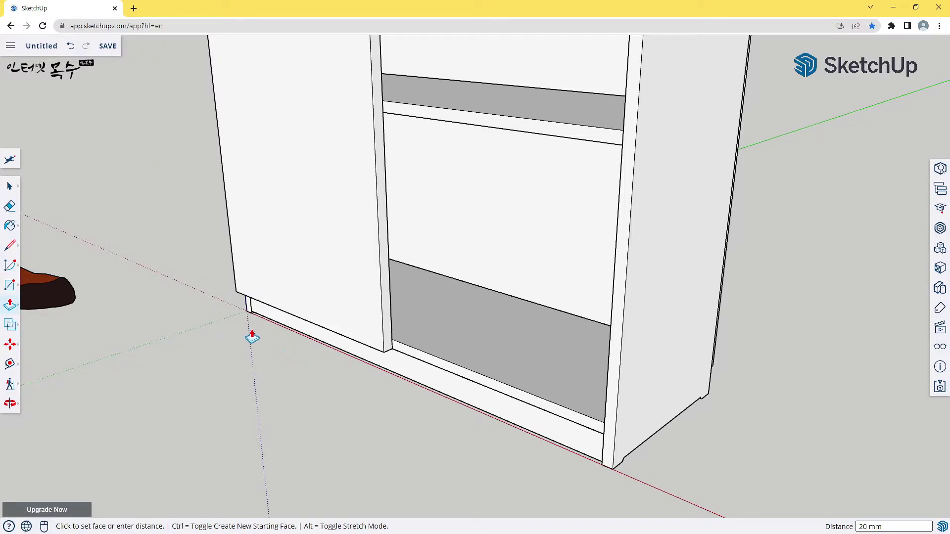
pyautogui.moveTo(288, 360)
pyautogui.mouseDown(button='middle')
pyautogui.moveTo(346, 382)
pyautogui.moveTo(299, 386)
pyautogui.mouseUp(button='middle')
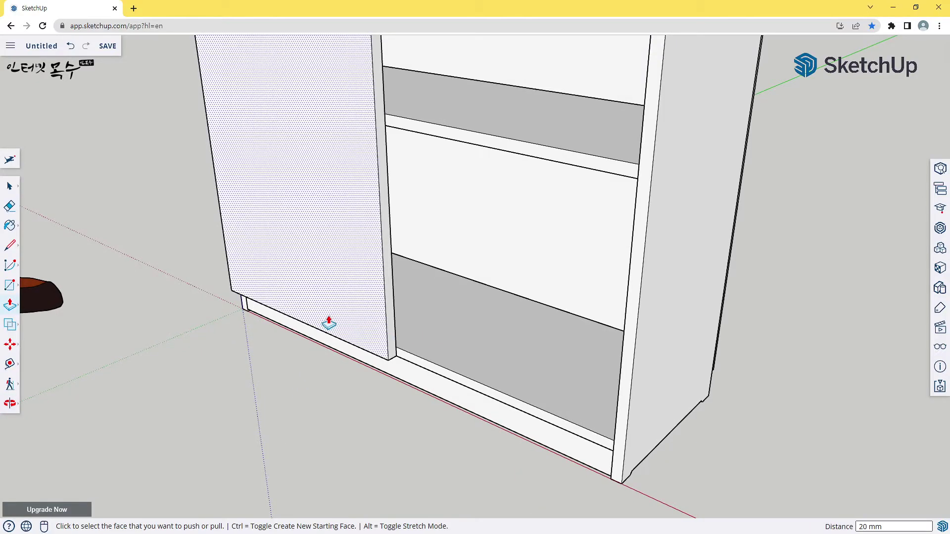
# Adjust the door panel's thin edge face back nearly flush with the centre
pyautogui.click(390, 311)
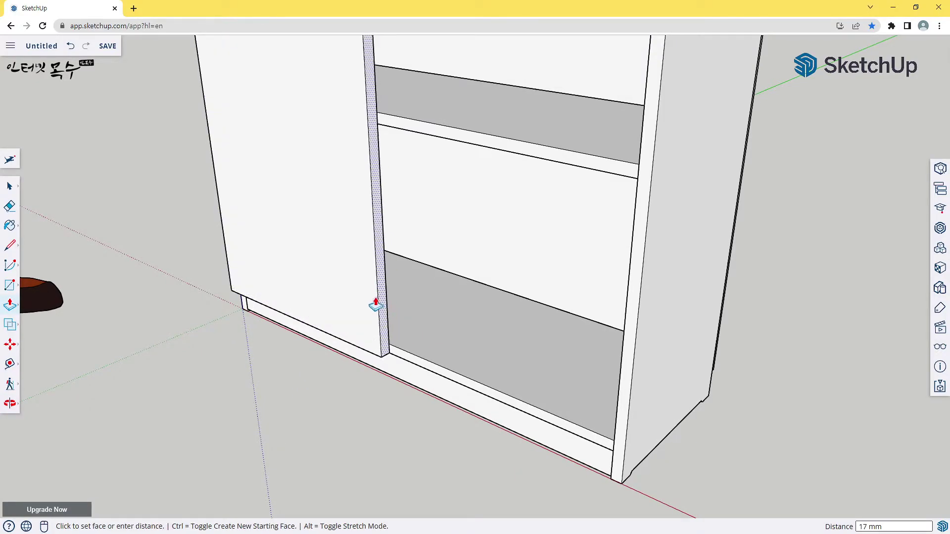
pyautogui.click(368, 303)
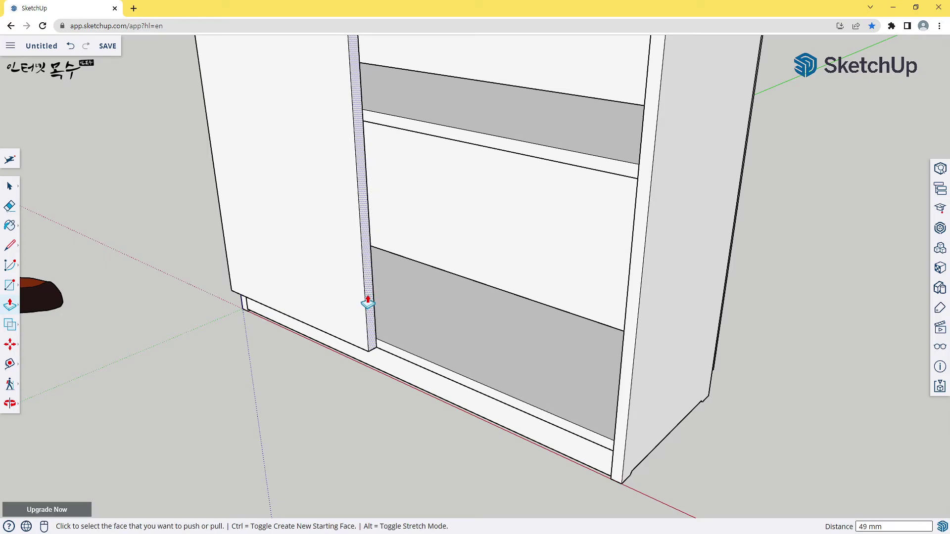
pyautogui.click(368, 303)
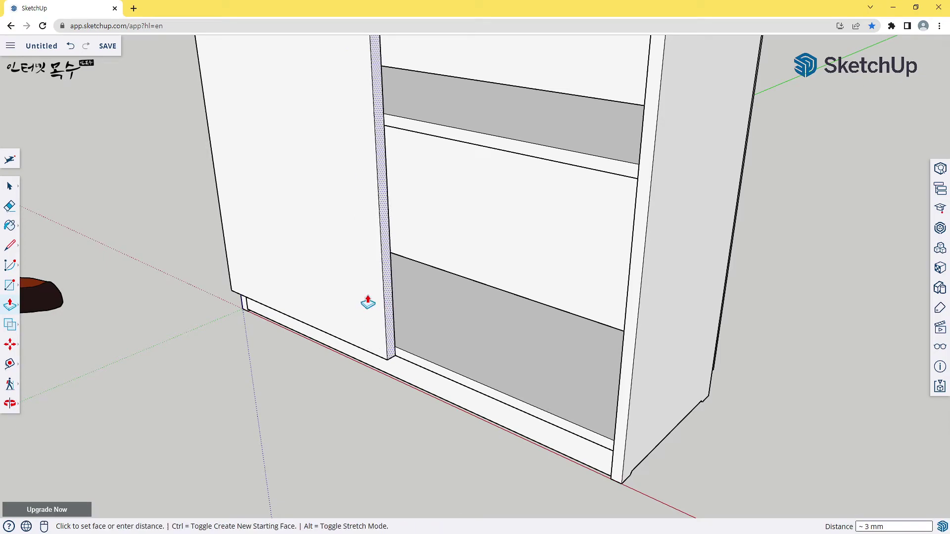
pyautogui.scroll(-2, 369, 303)
pyautogui.click(371, 301)
pyautogui.scroll(-4, 282, 287)
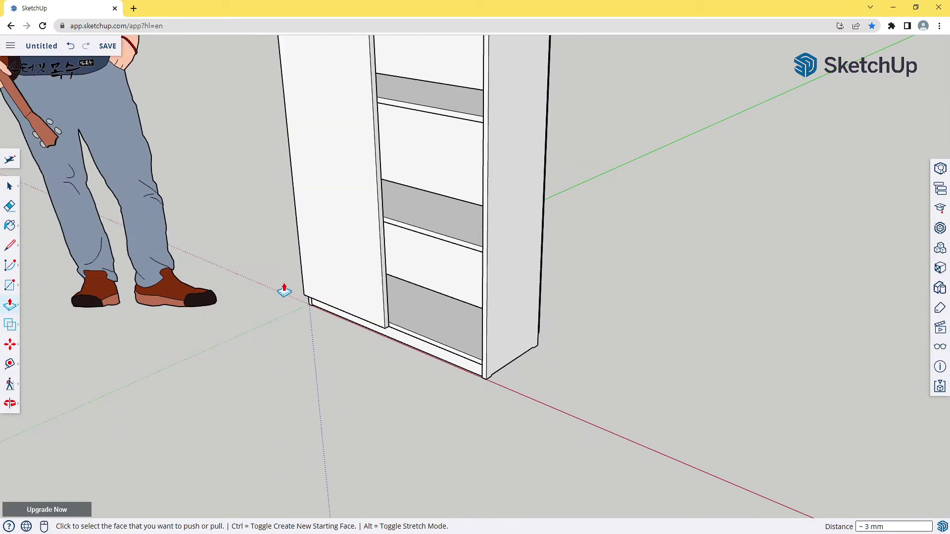
pyautogui.moveTo(313, 282); pyautogui.dragTo(286, 202, button='middle')
pyautogui.scroll(3, 382, 153)
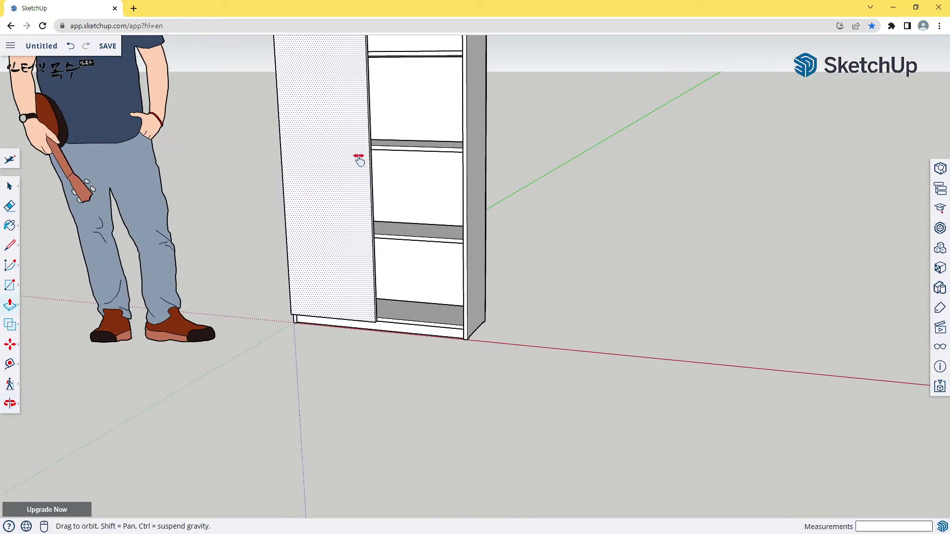
pyautogui.scroll(2, 417, 316)
pyautogui.scroll(-1, 417, 315)
pyautogui.scroll(-1, 424, 327)
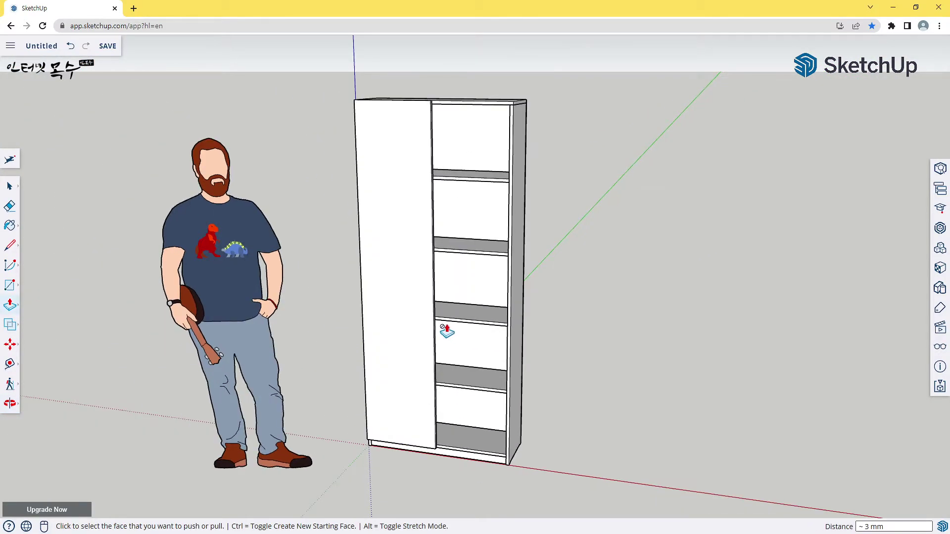
pyautogui.scroll(1, 436, 324)
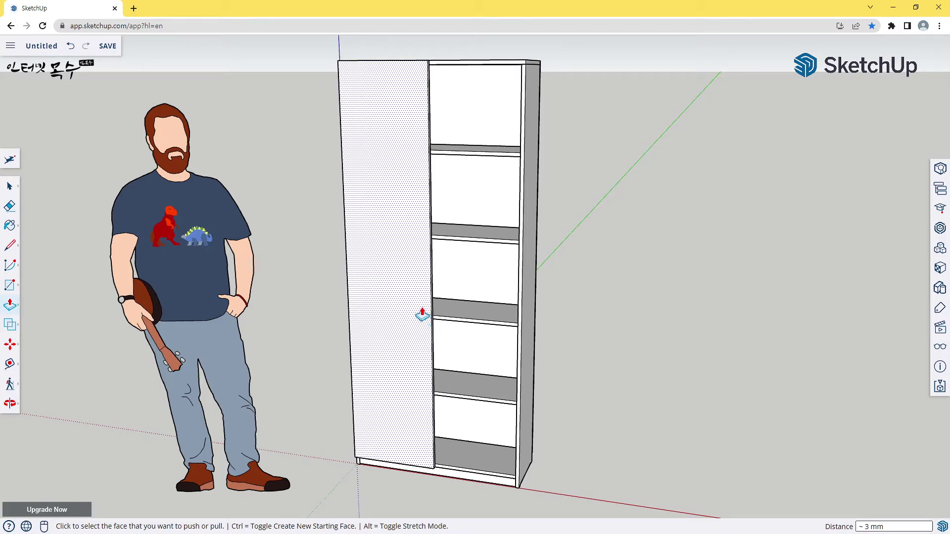
# Offset the door face's edges 50 mm inward to outline an inner panel
pyautogui.press('f')
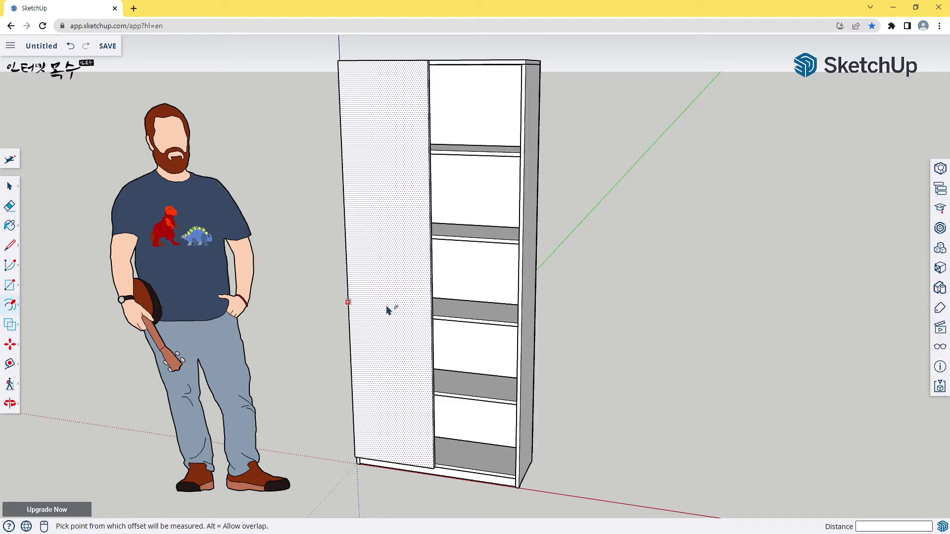
pyautogui.click(389, 310)
pyautogui.write('50')
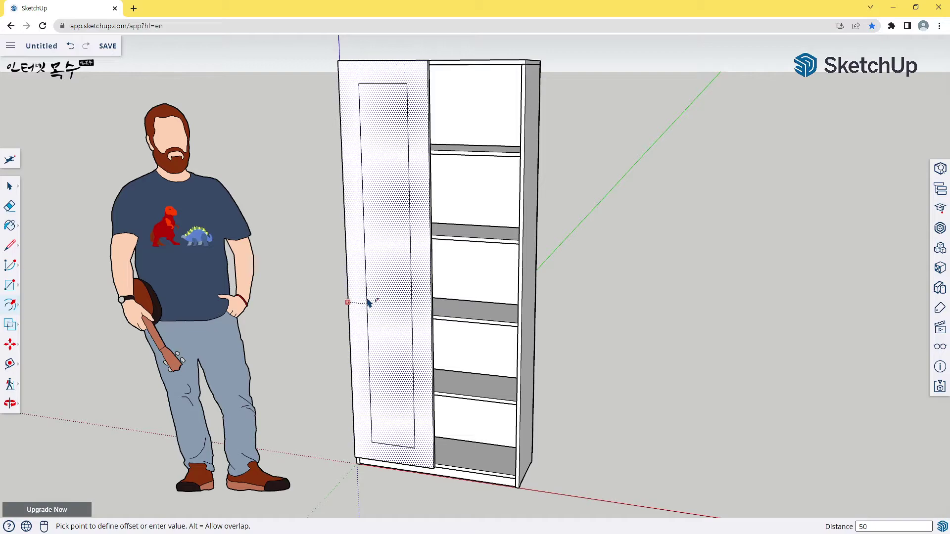
pyautogui.press('Return')
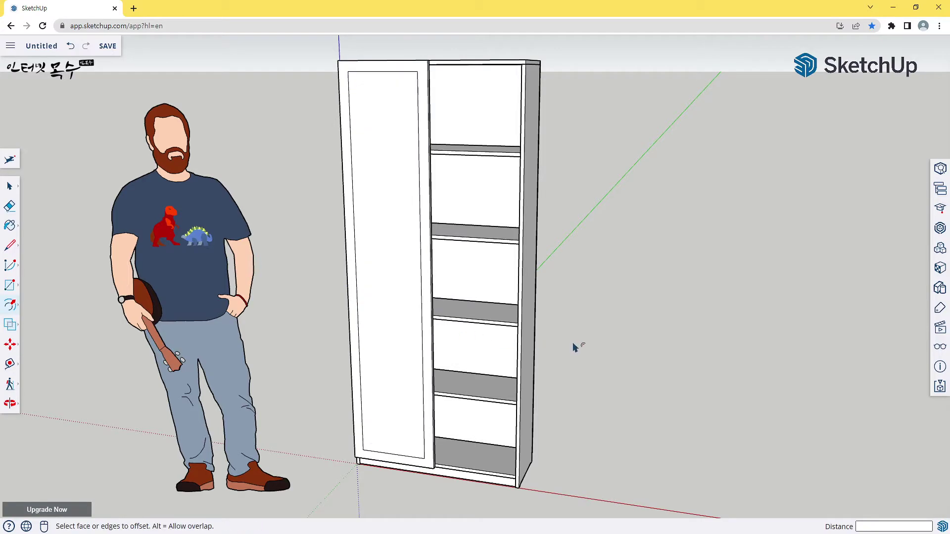
pyautogui.moveTo(608, 349); pyautogui.dragTo(444, 377, button='middle')
# Push/pull the inner door panel, then undo the oversized box extrusion
pyautogui.click(405, 354)
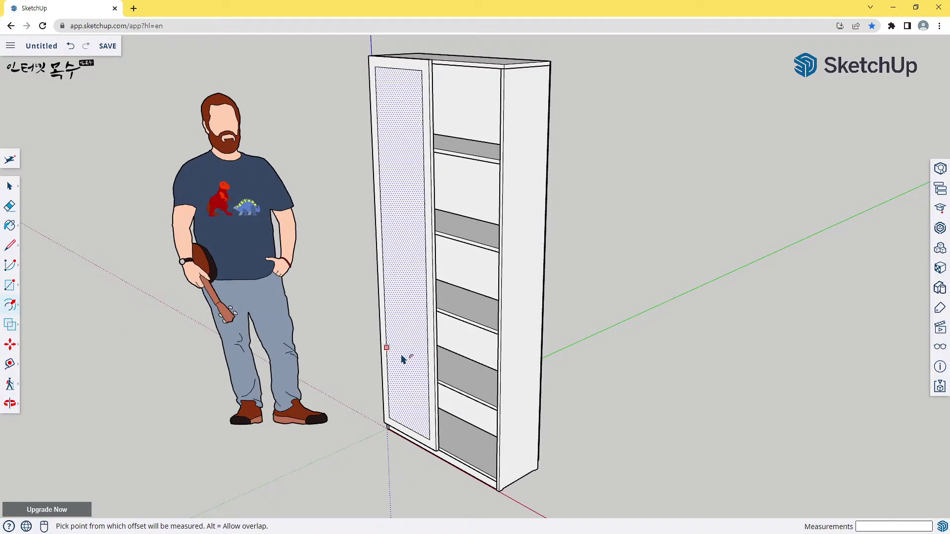
pyautogui.press('p')
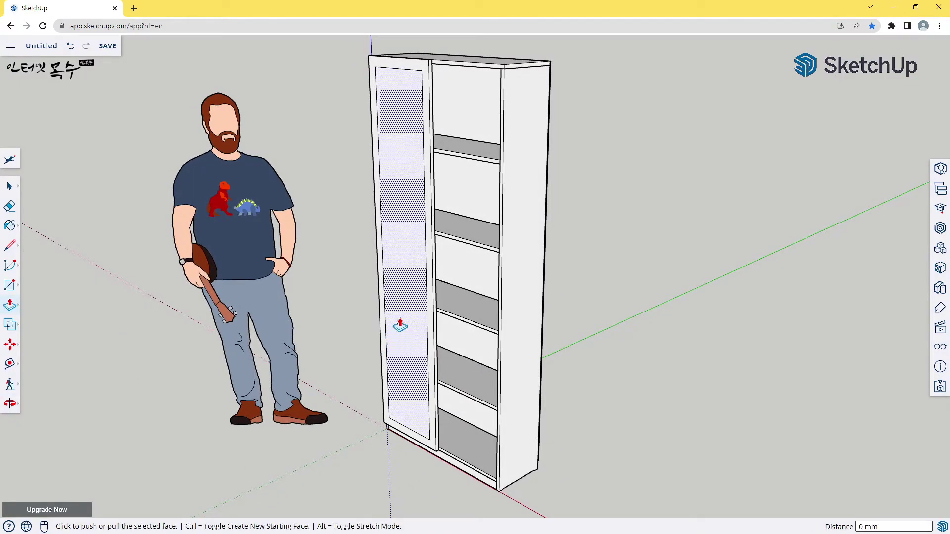
pyautogui.click(399, 324)
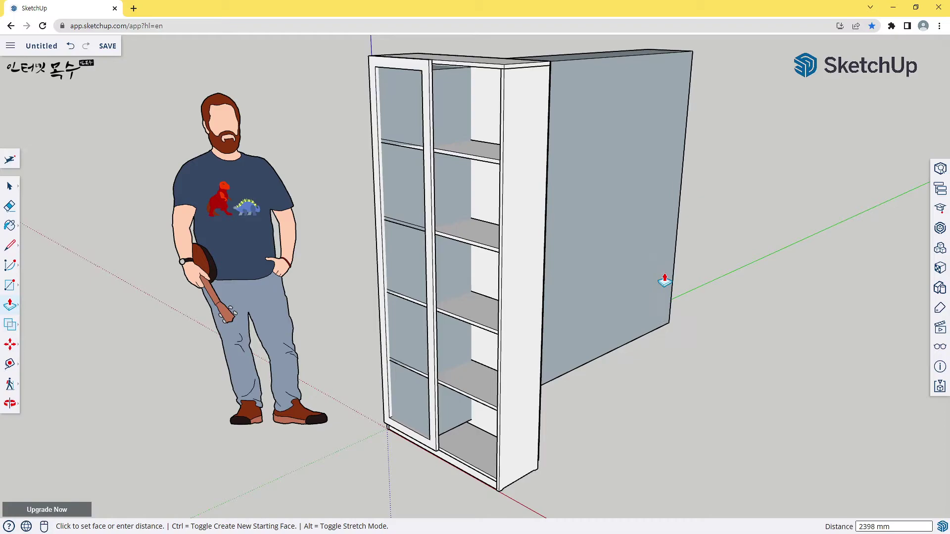
pyautogui.click(664, 280)
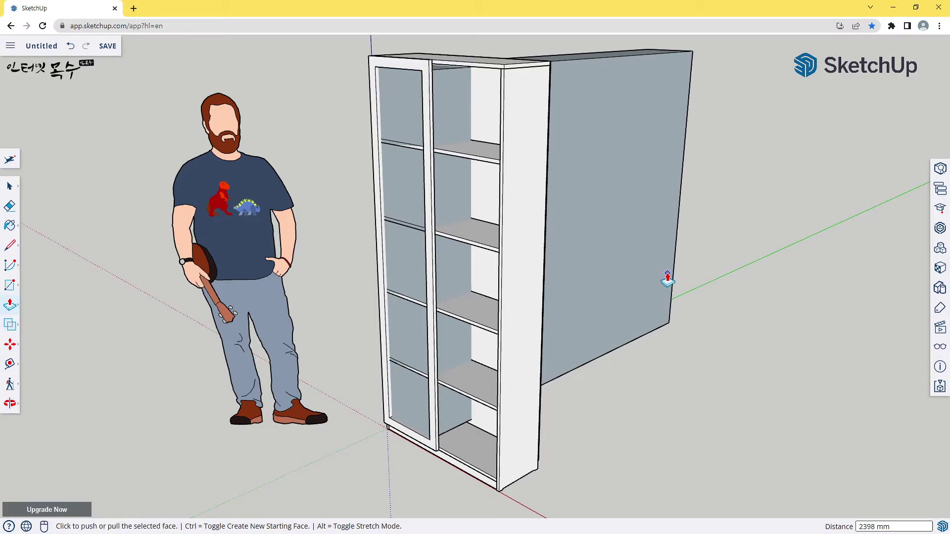
pyautogui.write('20')
pyautogui.hotkey('ctrl', 'z')
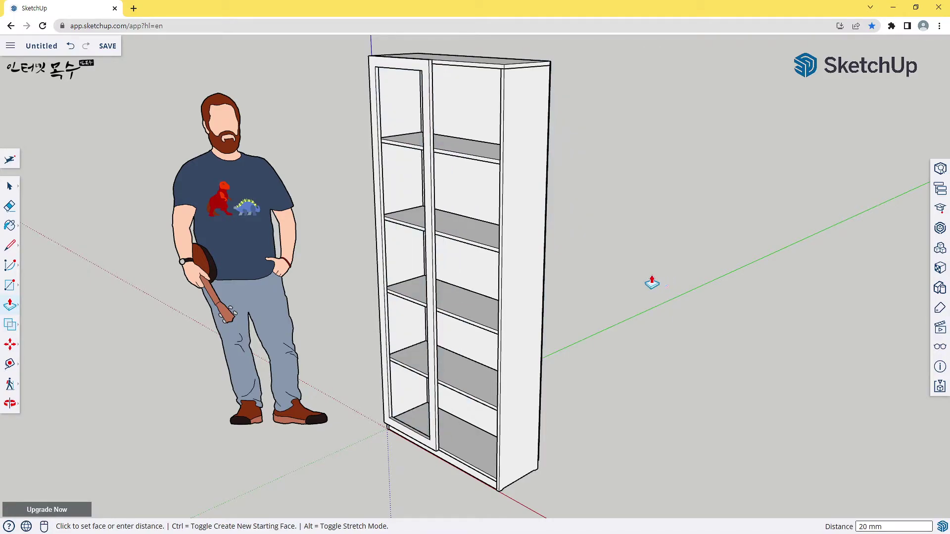
# Select the left door frame and make it a group
pyautogui.press('o')
pyautogui.moveTo(349, 346)
pyautogui.mouseDown()
pyautogui.moveTo(494, 297)
pyautogui.moveTo(547, 297)
pyautogui.mouseUp()
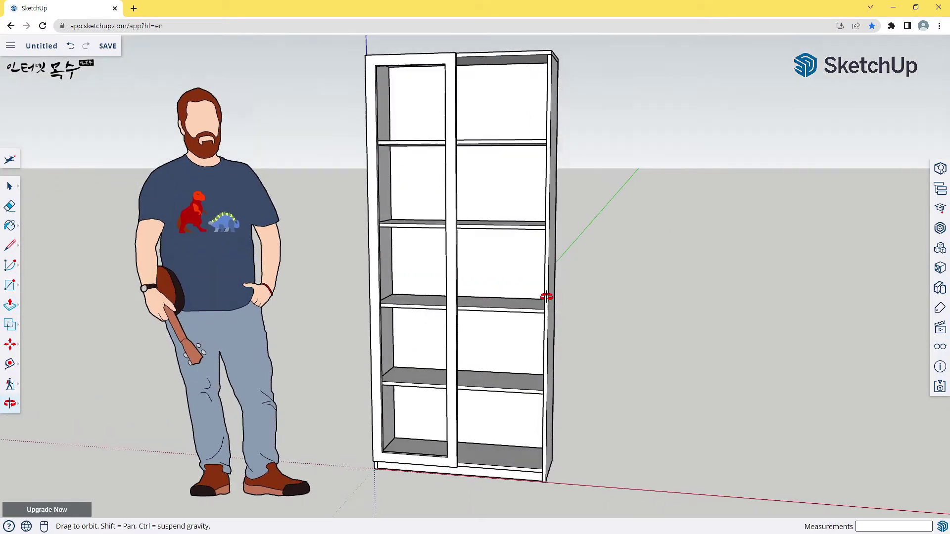
pyautogui.press('p')
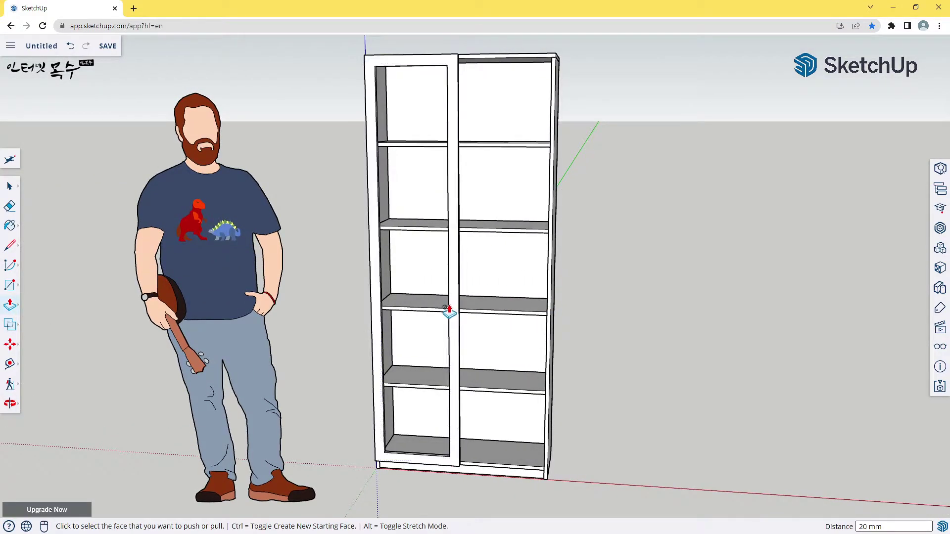
pyautogui.press('space')
pyautogui.click(456, 308)
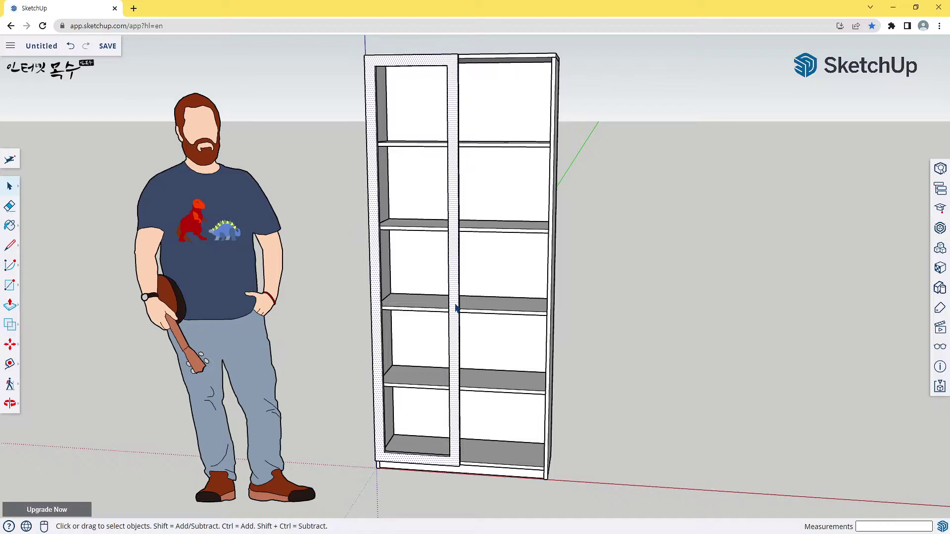
pyautogui.press('g')
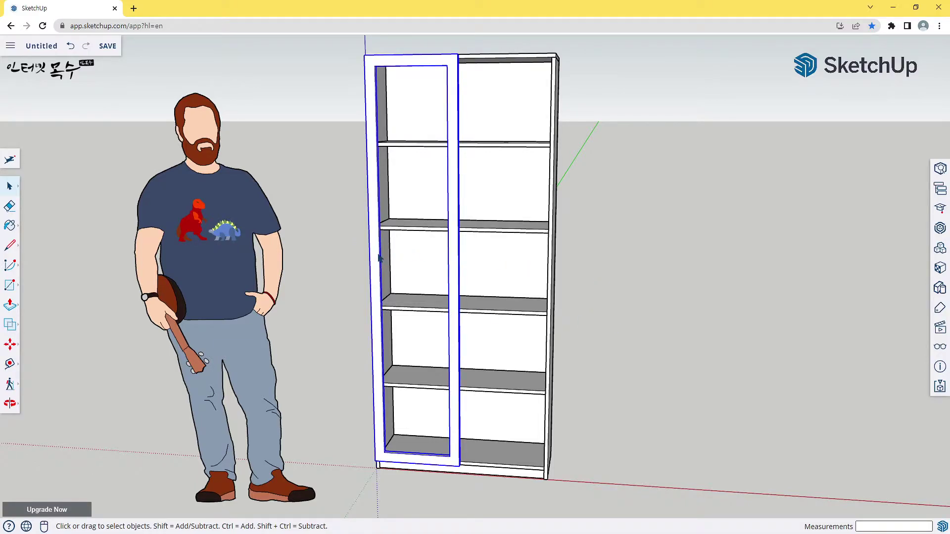
# Draw a rectangle from the left door's top-left corner to its bottom-right
pyautogui.press('r')
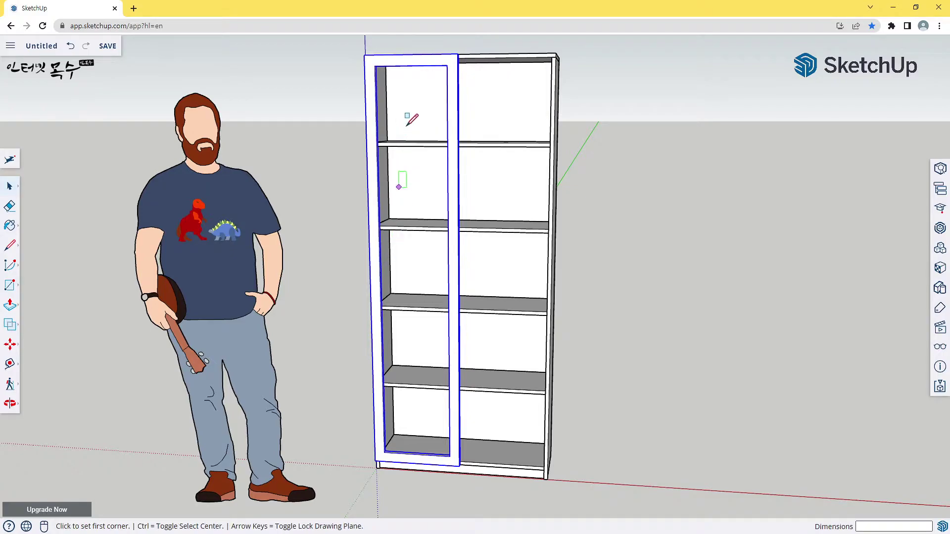
pyautogui.click(374, 65)
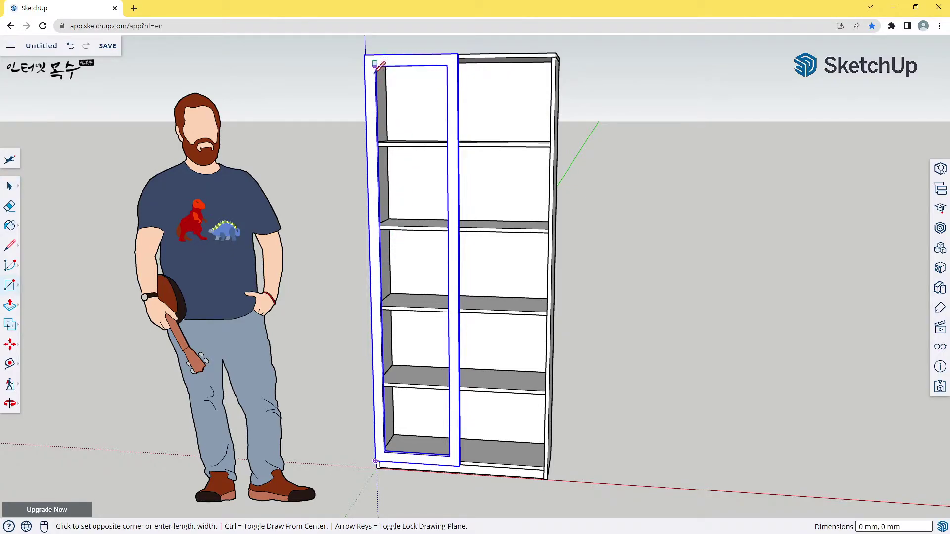
pyautogui.click(450, 455)
pyautogui.moveTo(663, 412)
pyautogui.mouseDown(button='middle')
pyautogui.moveTo(413, 448)
pyautogui.moveTo(401, 439)
pyautogui.mouseUp(button='middle')
# Extrude the panel face 5 mm thick, then select the panel's edges
pyautogui.press('p')
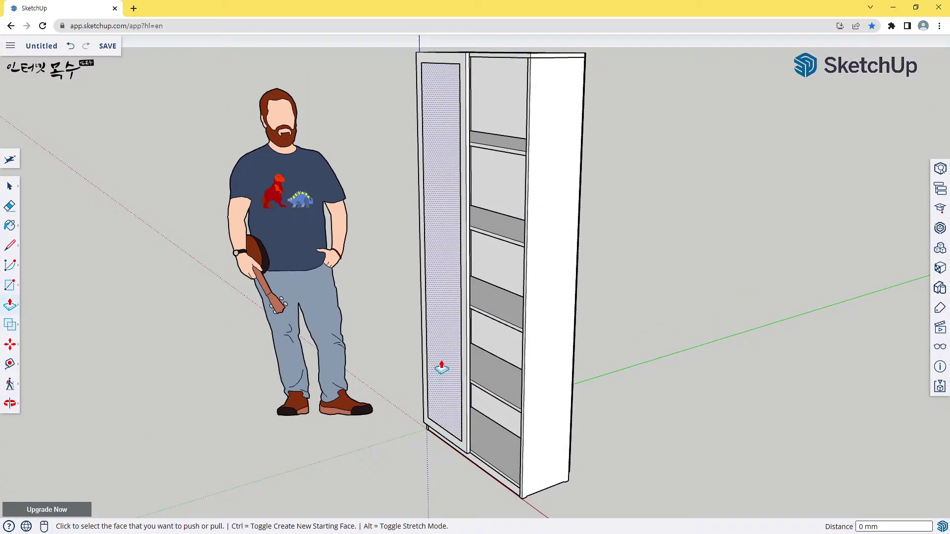
pyautogui.click(441, 365)
pyautogui.click(684, 304)
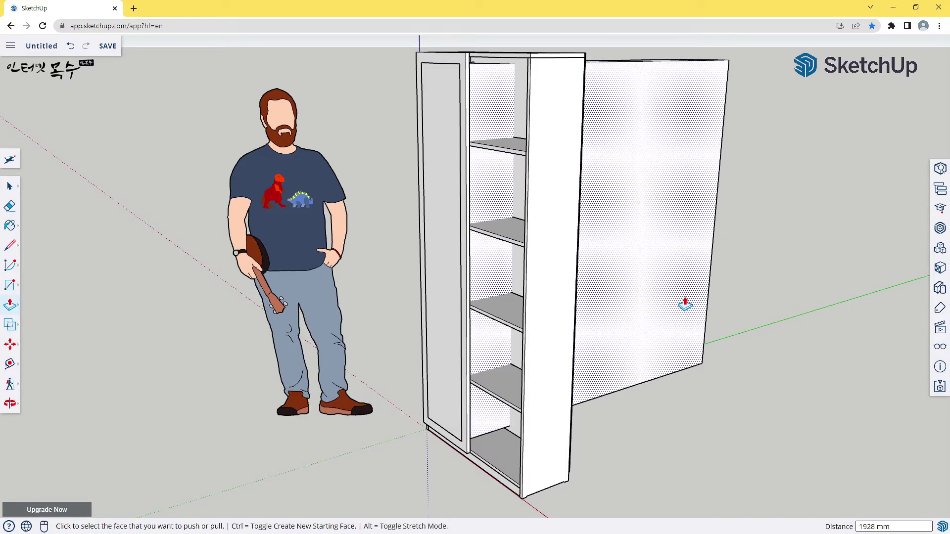
pyautogui.write('5')
pyautogui.press('Return')
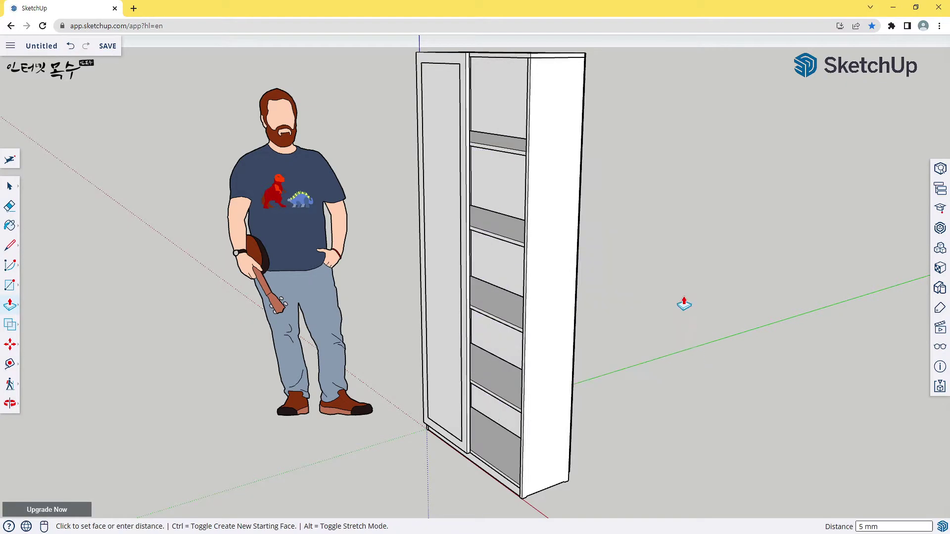
pyautogui.press('space')
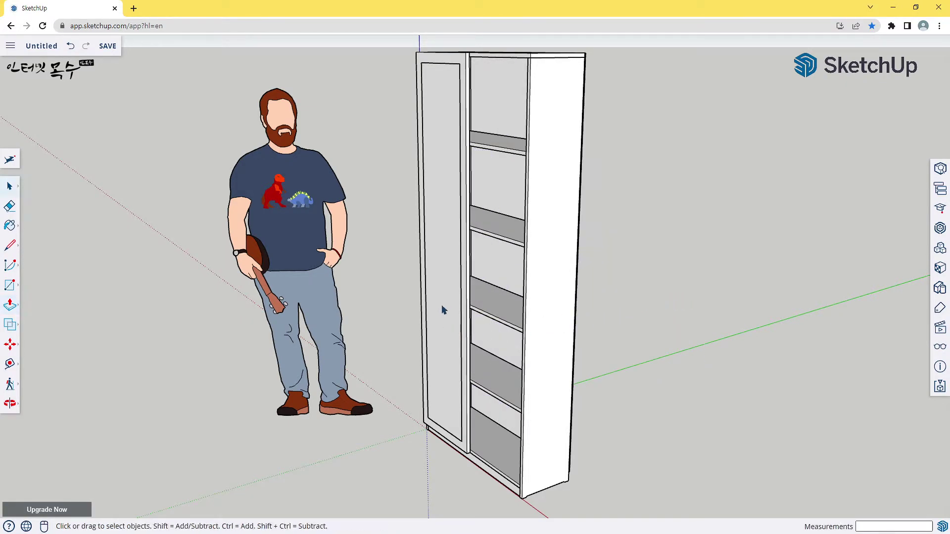
pyautogui.click(444, 310)
pyautogui.doubleClick(444, 311)
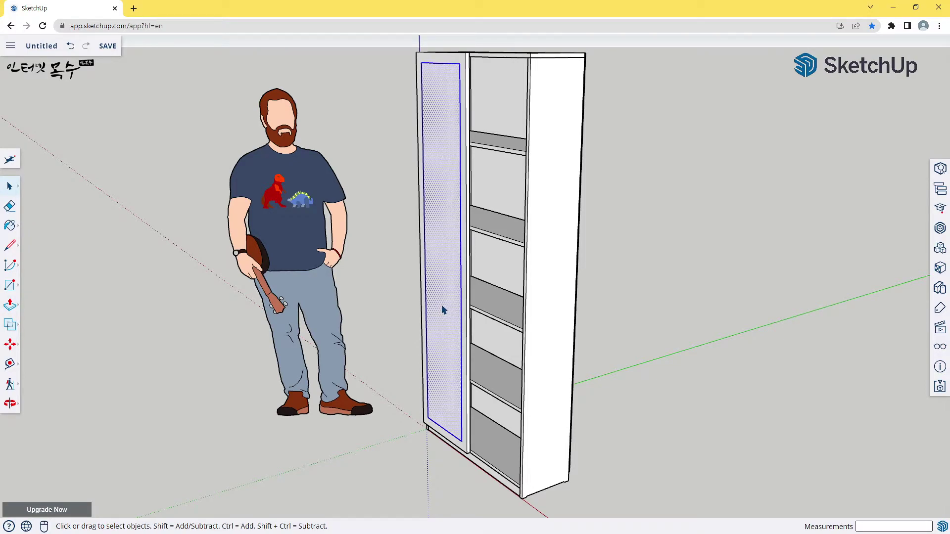
pyautogui.keyDown('shift'); pyautogui.click(444, 311); pyautogui.keyUp('shift')
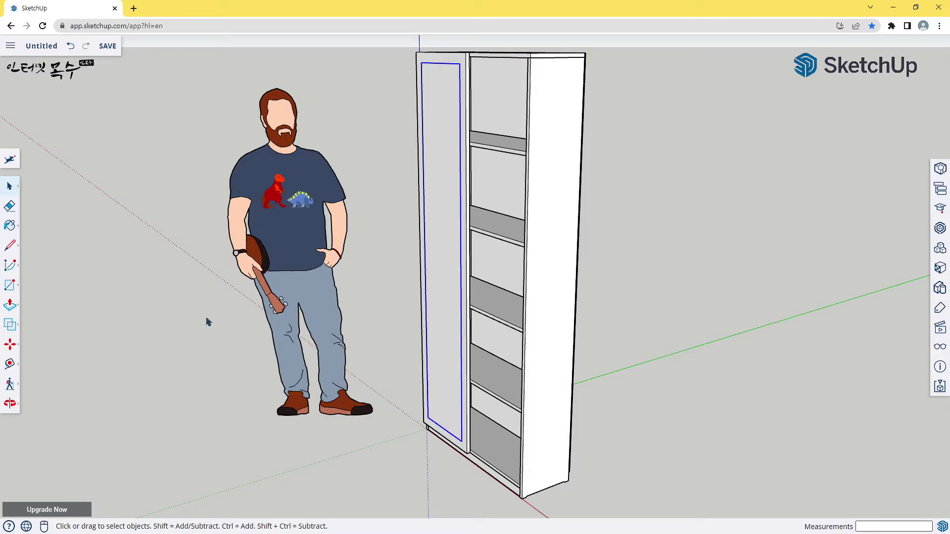
# Paint the left door panel with Translucent Glass Gray from Glass and Mirrors
pyautogui.click(10, 226)
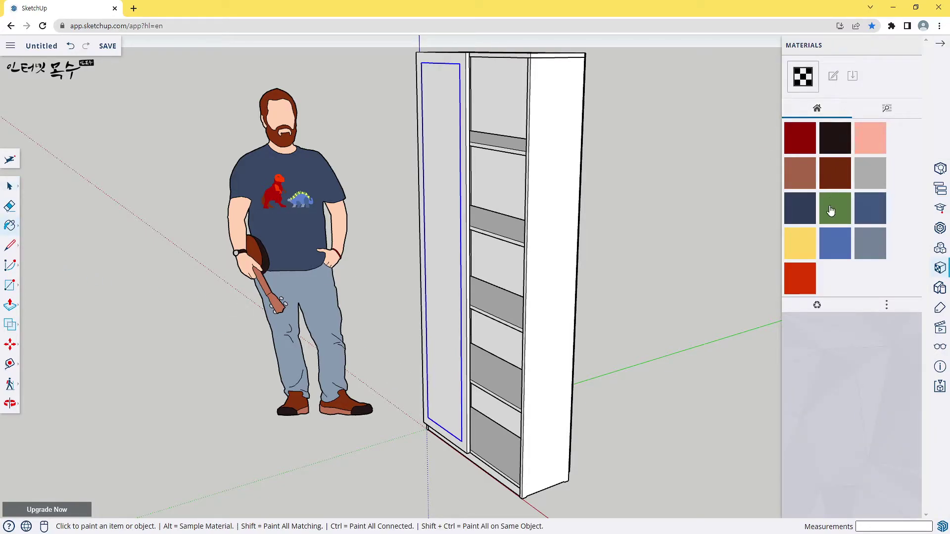
pyautogui.click(888, 110)
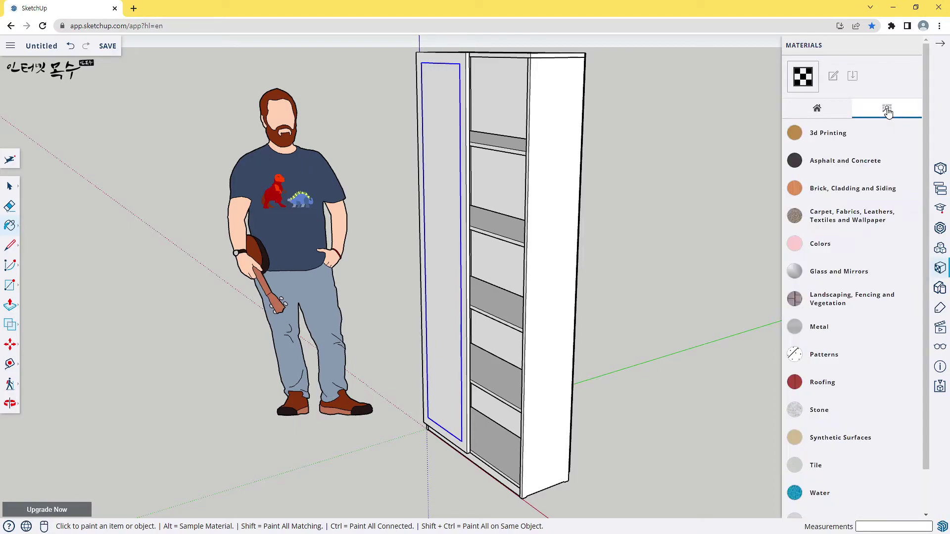
pyautogui.click(833, 273)
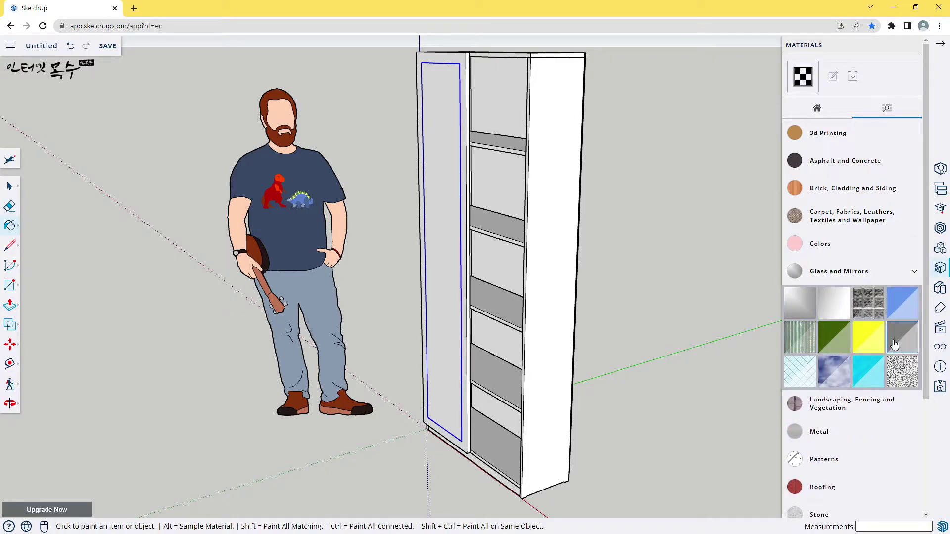
pyautogui.click(901, 343)
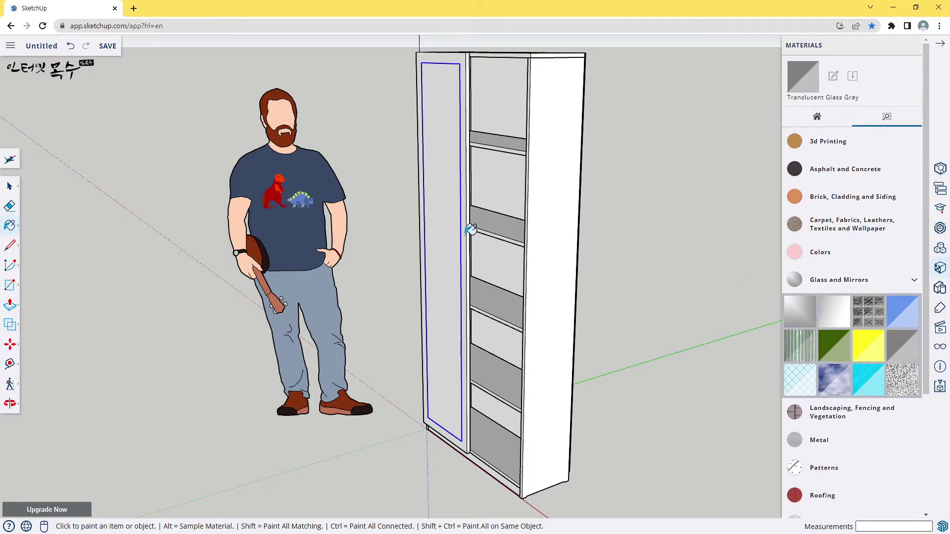
pyautogui.click(452, 235)
pyautogui.moveTo(401, 292)
pyautogui.mouseDown(button='middle')
pyautogui.moveTo(583, 313)
pyautogui.moveTo(601, 286)
pyautogui.moveTo(447, 335)
pyautogui.moveTo(555, 348)
pyautogui.moveTo(543, 360)
pyautogui.mouseUp(button='middle')
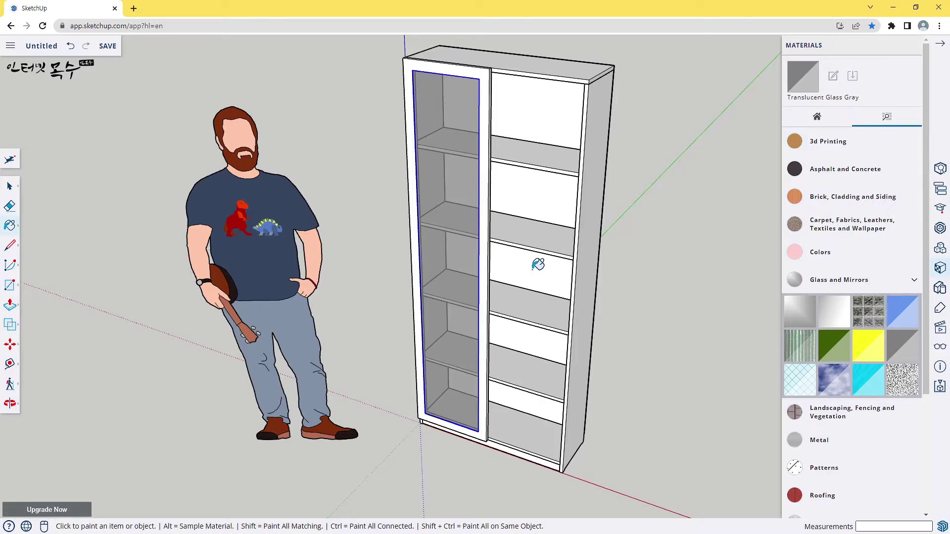
# Move the glass panel from its corner onto the frame corner, then nudge it into place
pyautogui.scroll(2, 435, 422)
pyautogui.scroll(2, 431, 420)
pyautogui.scroll(3, 439, 407)
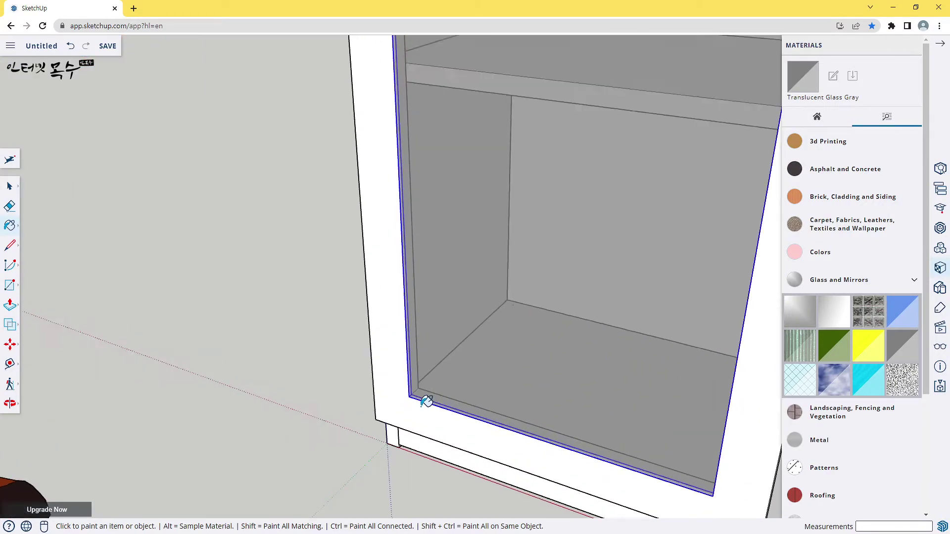
pyautogui.scroll(2, 424, 399)
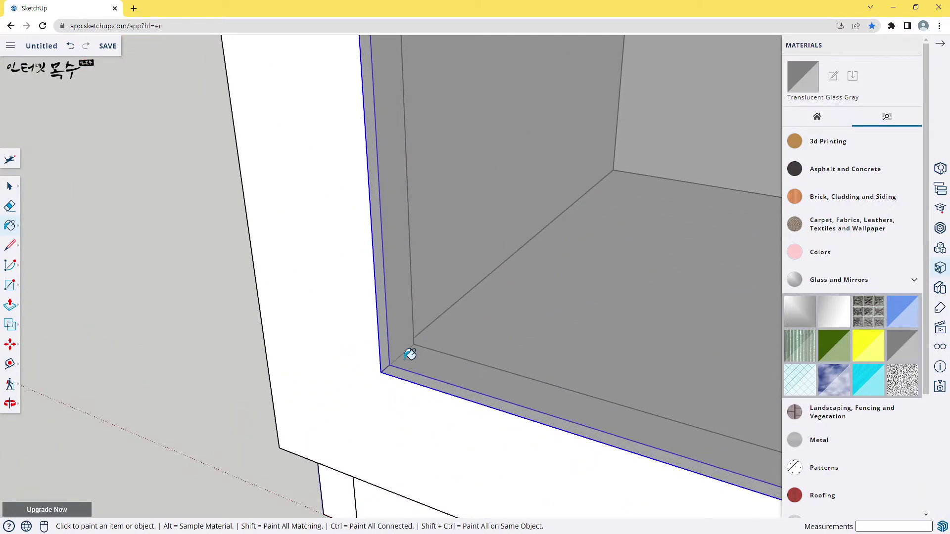
pyautogui.press('m')
pyautogui.click(379, 373)
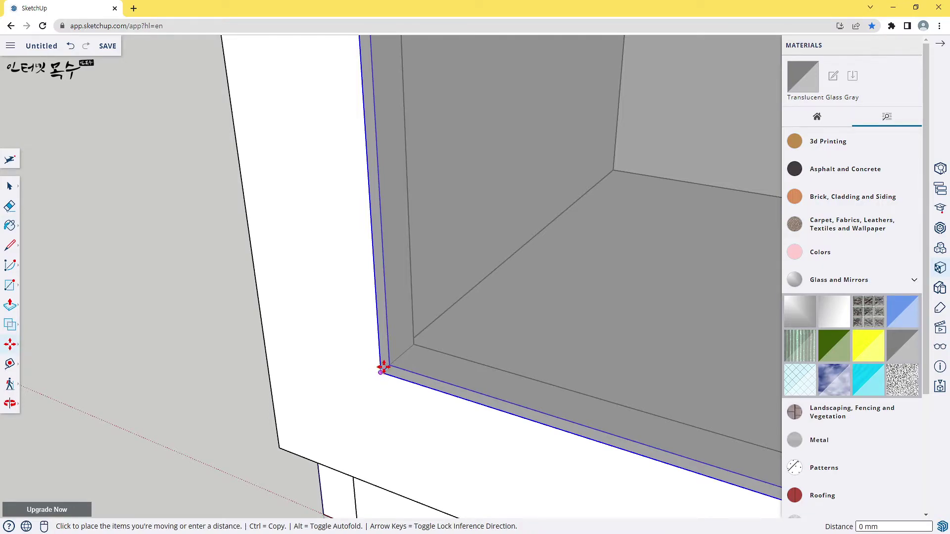
pyautogui.scroll(2, 398, 360)
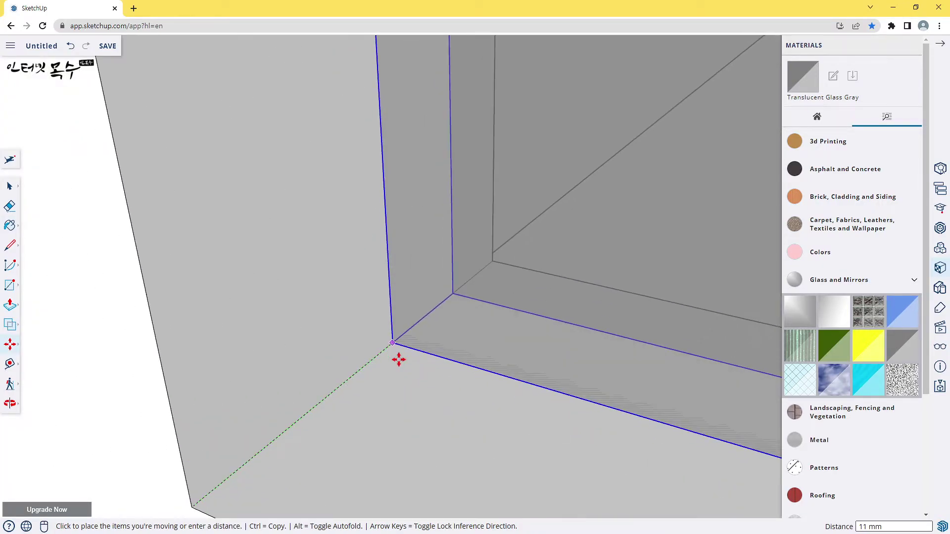
pyautogui.scroll(2, 396, 358)
pyautogui.scroll(1, 369, 356)
pyautogui.scroll(1, 350, 366)
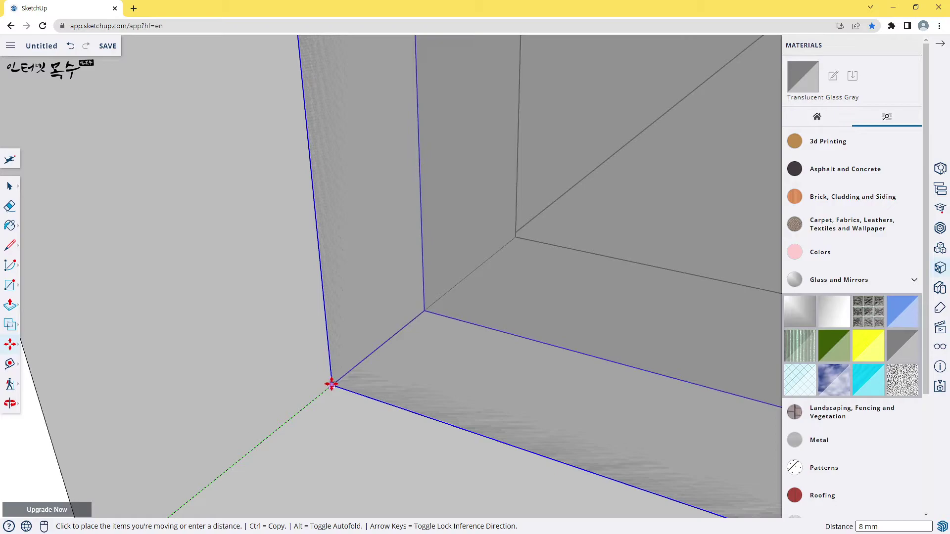
pyautogui.scroll(-1, 325, 390)
pyautogui.scroll(-1, 347, 369)
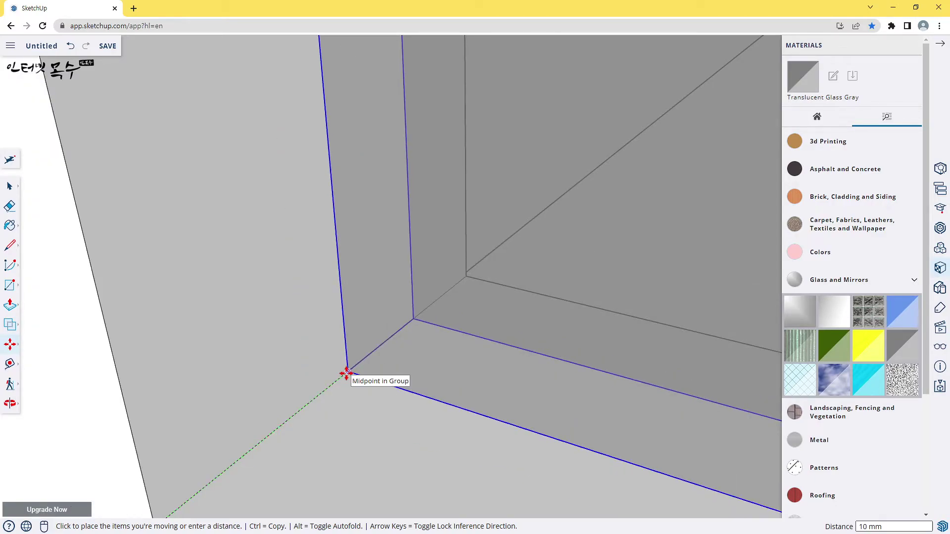
pyautogui.click(347, 372)
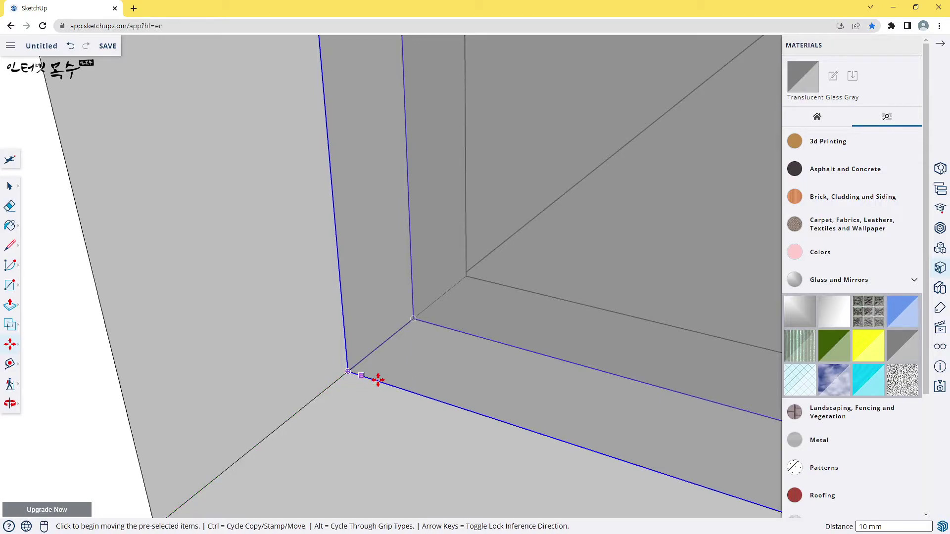
pyautogui.click(347, 371)
pyautogui.write('2.5')
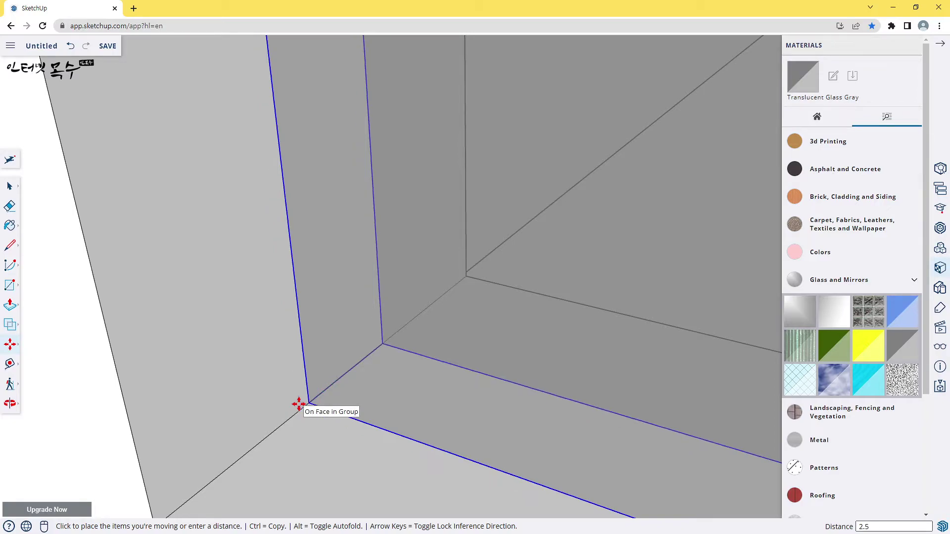
pyautogui.click(299, 404)
# Inspect the panel edge from several angles, then zoom extents to show the whole model
pyautogui.scroll(3, 388, 403)
pyautogui.scroll(2, 394, 396)
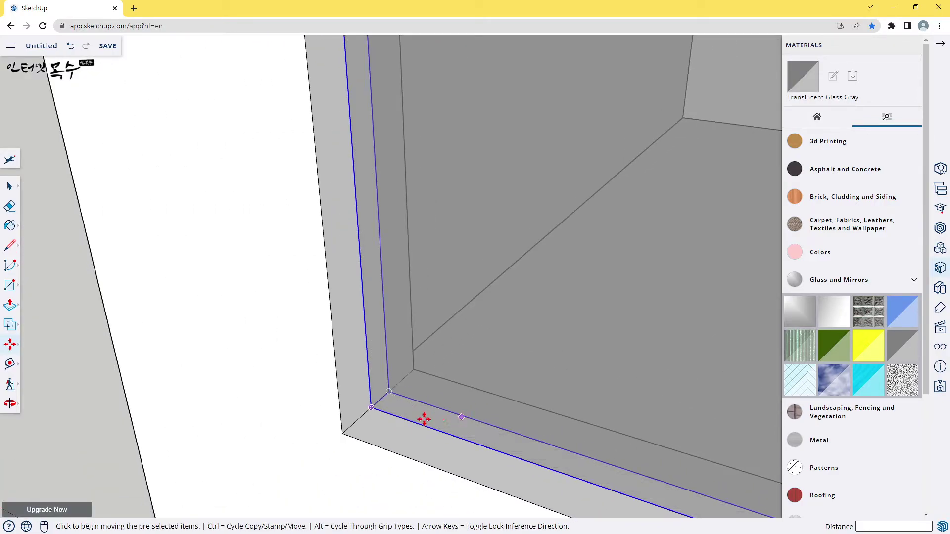
pyautogui.scroll(1, 512, 426)
pyautogui.moveTo(512, 426); pyautogui.dragTo(233, 308, button='middle')
pyautogui.moveTo(321, 377)
pyautogui.mouseDown(button='middle')
pyautogui.moveTo(238, 420)
pyautogui.moveTo(196, 355)
pyautogui.mouseUp(button='middle')
pyautogui.moveTo(218, 297); pyautogui.dragTo(286, 372, button='middle')
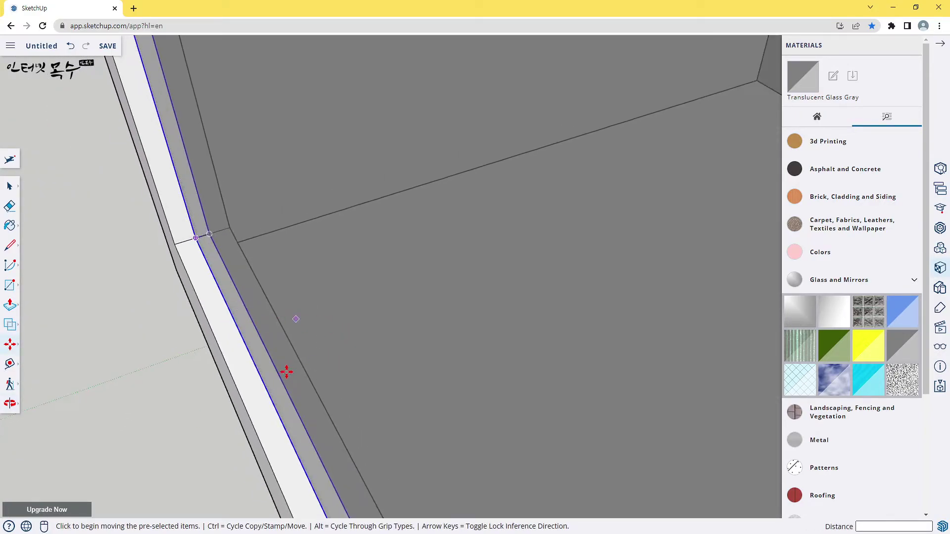
pyautogui.moveTo(221, 413)
pyautogui.mouseDown(button='middle')
pyautogui.moveTo(340, 384)
pyautogui.moveTo(390, 331)
pyautogui.moveTo(380, 335)
pyautogui.mouseUp(button='middle')
pyautogui.hotkey('shift', 'z')
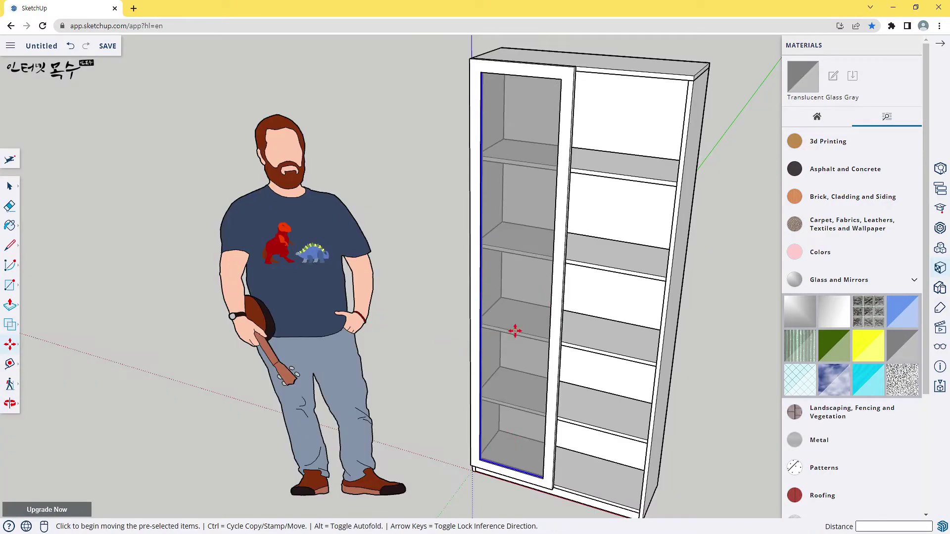
pyautogui.click(9, 161)
pyautogui.write('z')
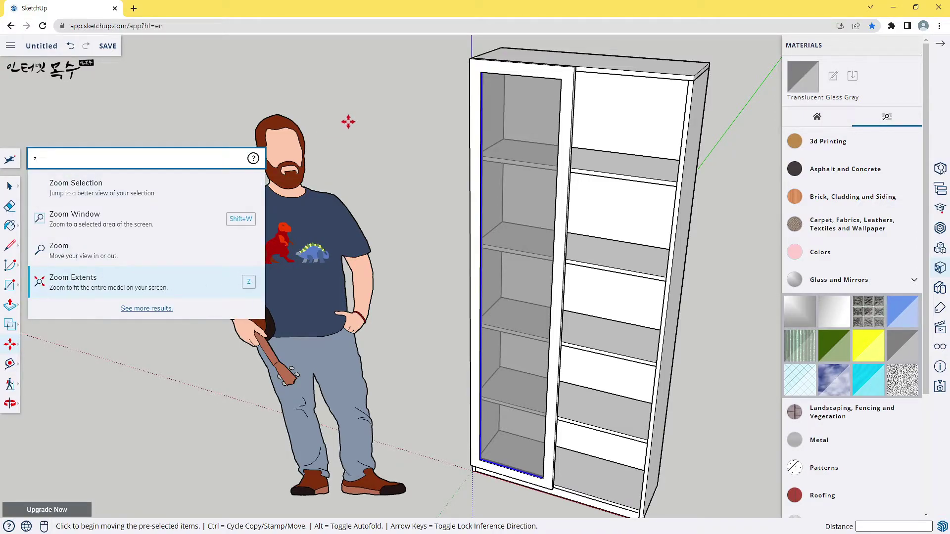
pyautogui.press('BackSpace')
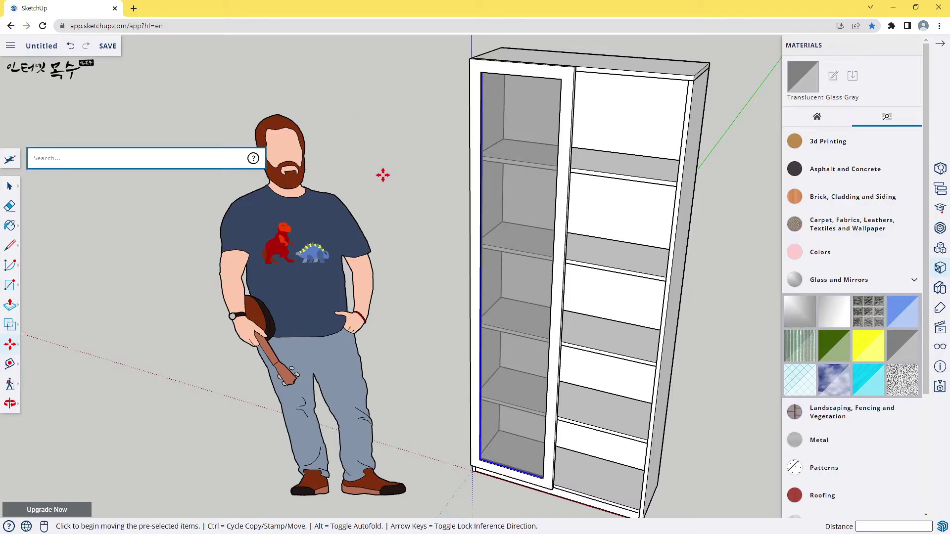
pyautogui.press('Escape')
pyautogui.scroll(5, 594, 296)
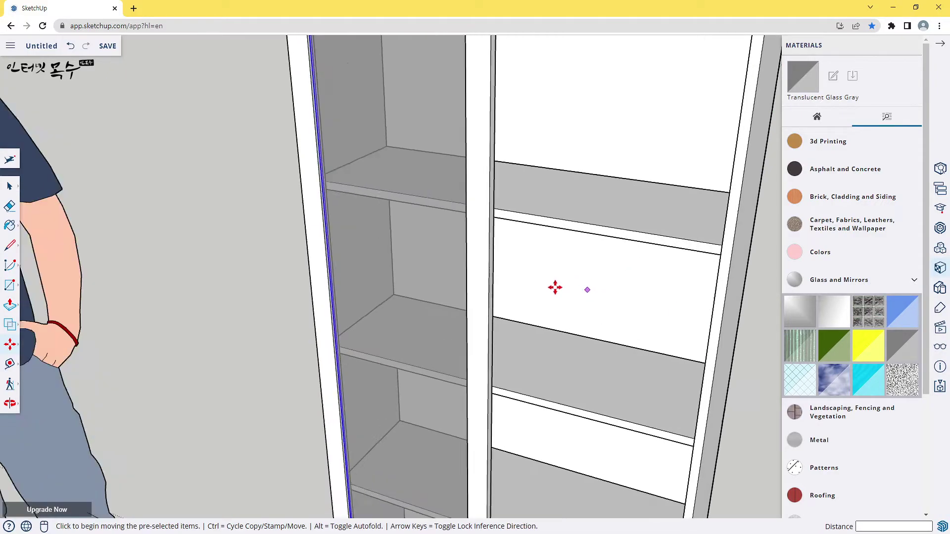
pyautogui.scroll(-5, 498, 309)
pyautogui.scroll(-3, 494, 307)
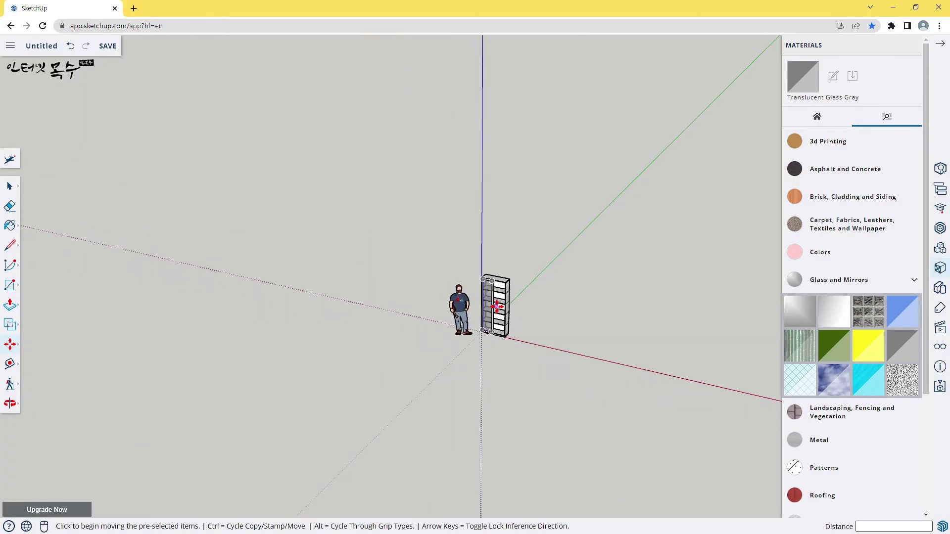
pyautogui.scroll(5, 514, 303)
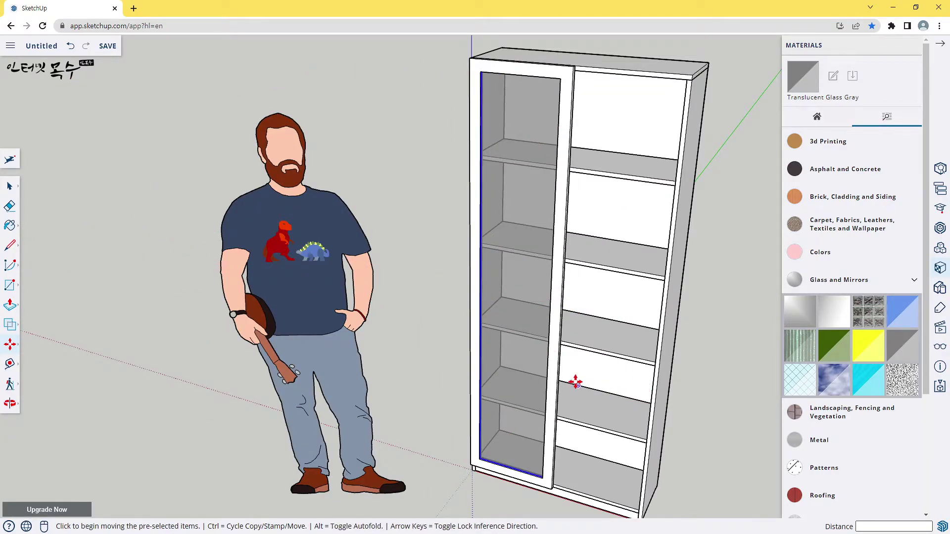
pyautogui.scroll(-3, 557, 376)
pyautogui.keyDown('shift'); pyautogui.moveTo(614, 368); pyautogui.dragTo(314, 282, button='middle'); pyautogui.keyUp('shift')
pyautogui.press('m')
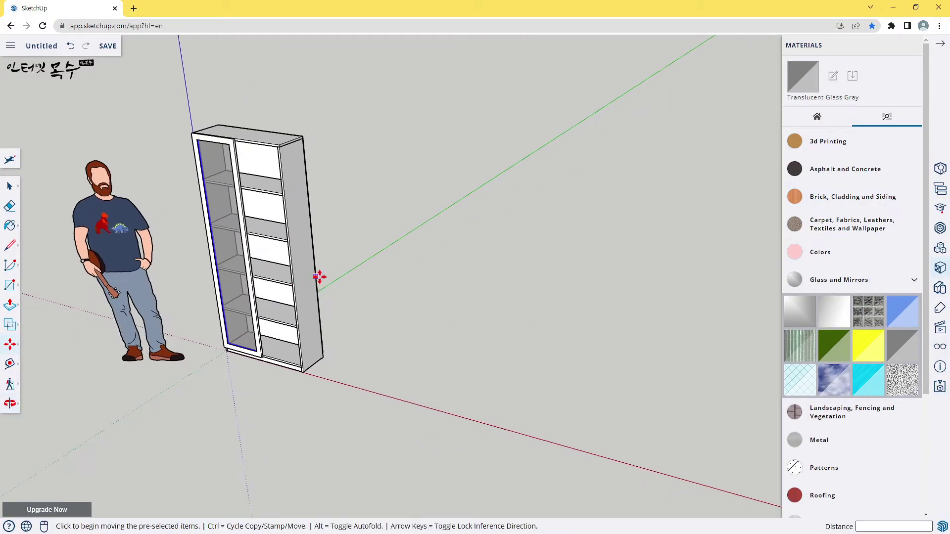
pyautogui.scroll(3, 418, 271)
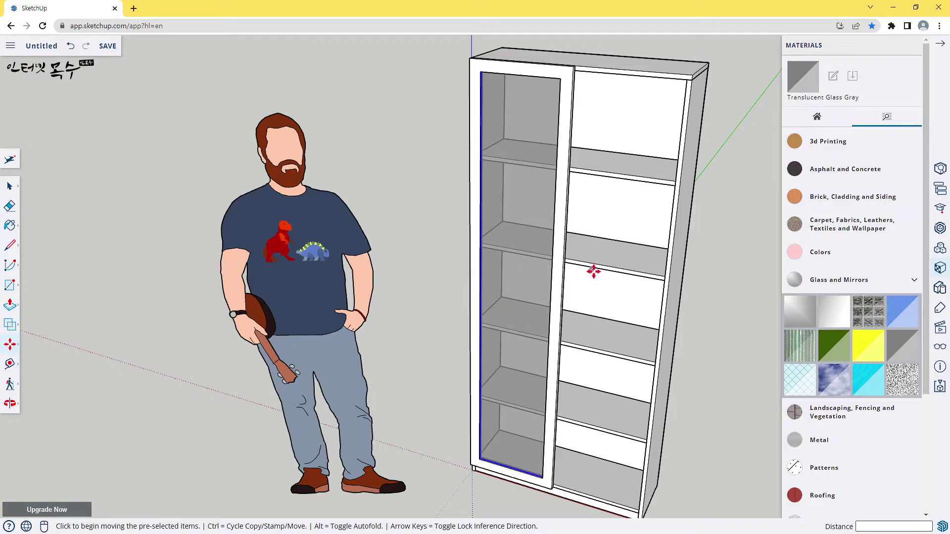
pyautogui.moveTo(629, 279); pyautogui.dragTo(600, 275, button='middle')
pyautogui.moveTo(414, 299); pyautogui.dragTo(418, 309, button='middle')
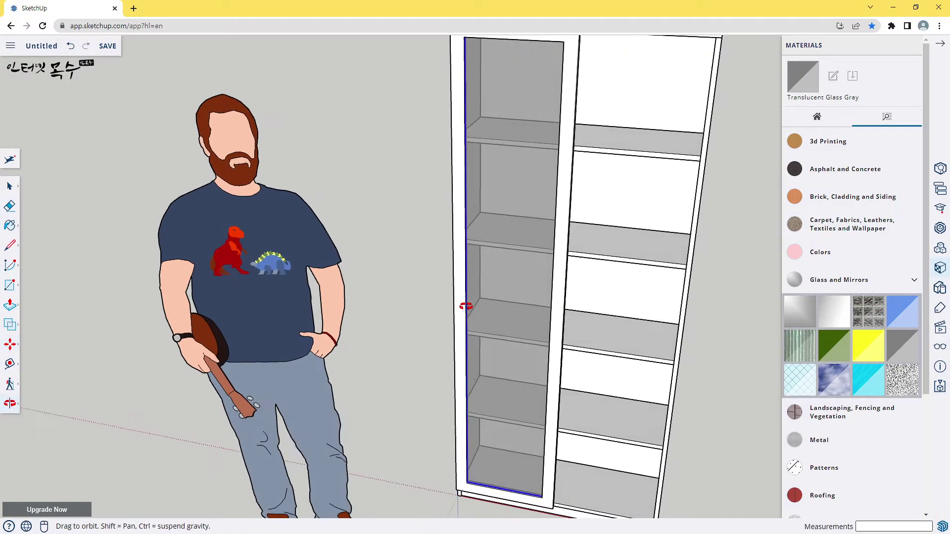
pyautogui.scroll(-2, 418, 309)
pyautogui.press('space')
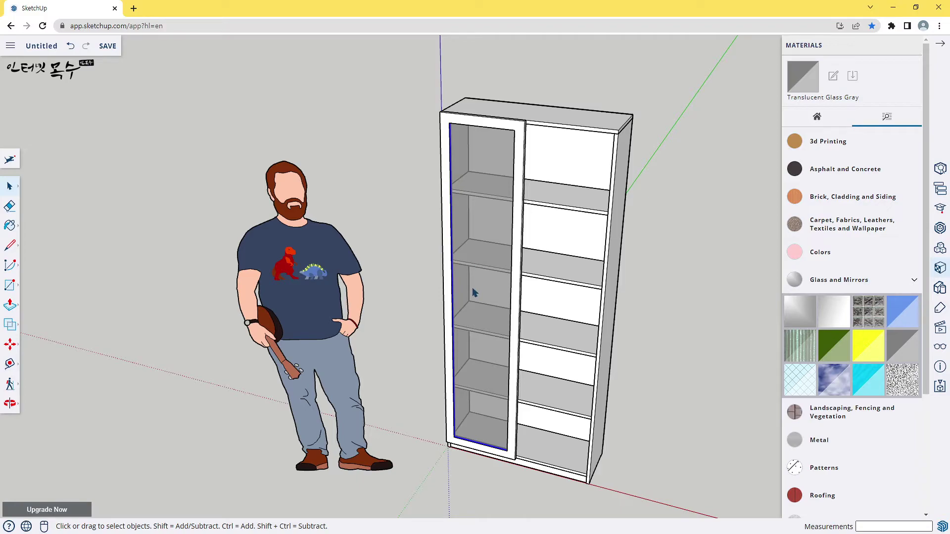
# Make the left glass door a component
pyautogui.click(518, 265)
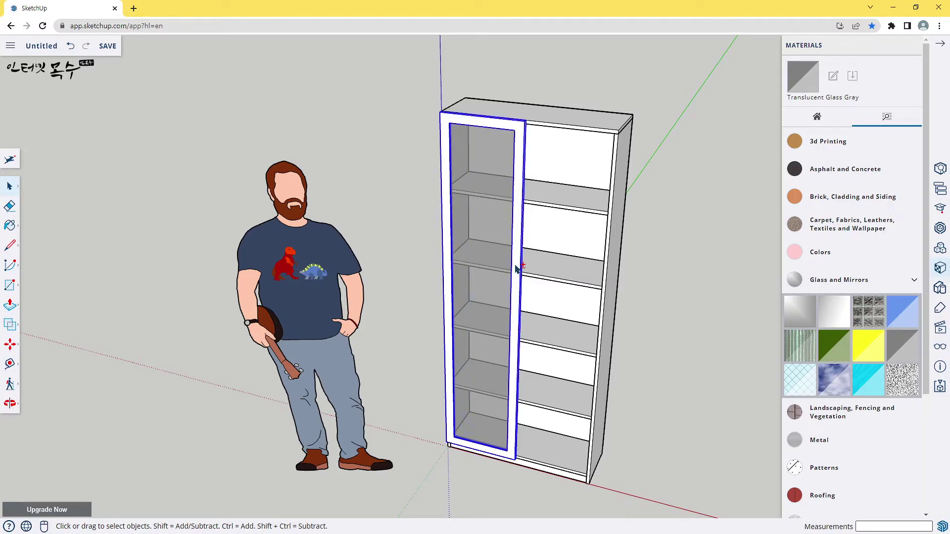
pyautogui.press('g')
pyautogui.click(548, 402)
# Copy the door from its top corner onto the cabinet's open right side
pyautogui.scroll(2, 619, 132)
pyautogui.scroll(2, 569, 133)
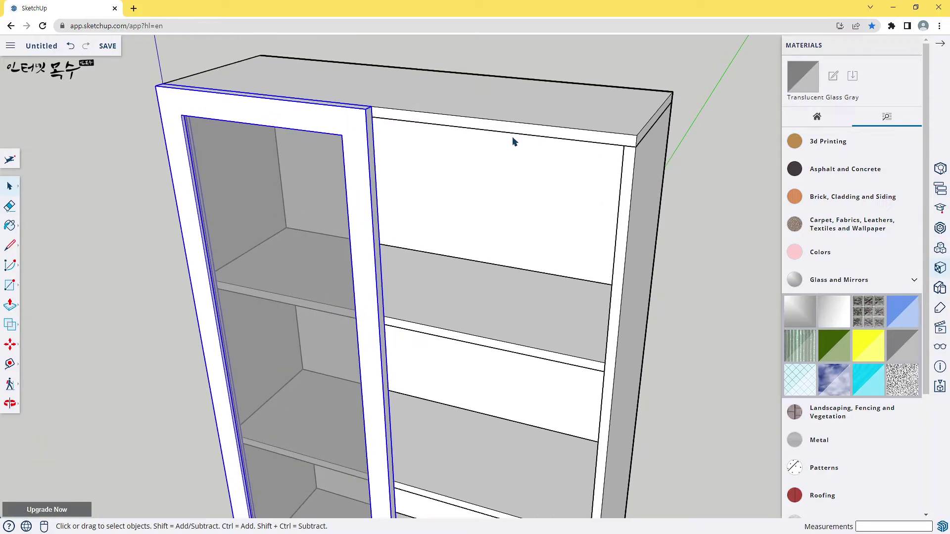
pyautogui.press('m')
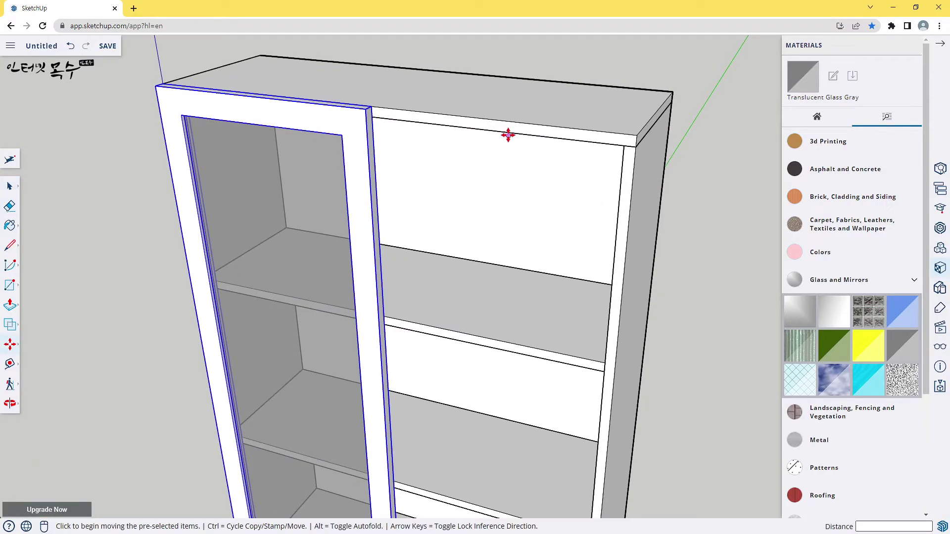
pyautogui.press('ctrl')
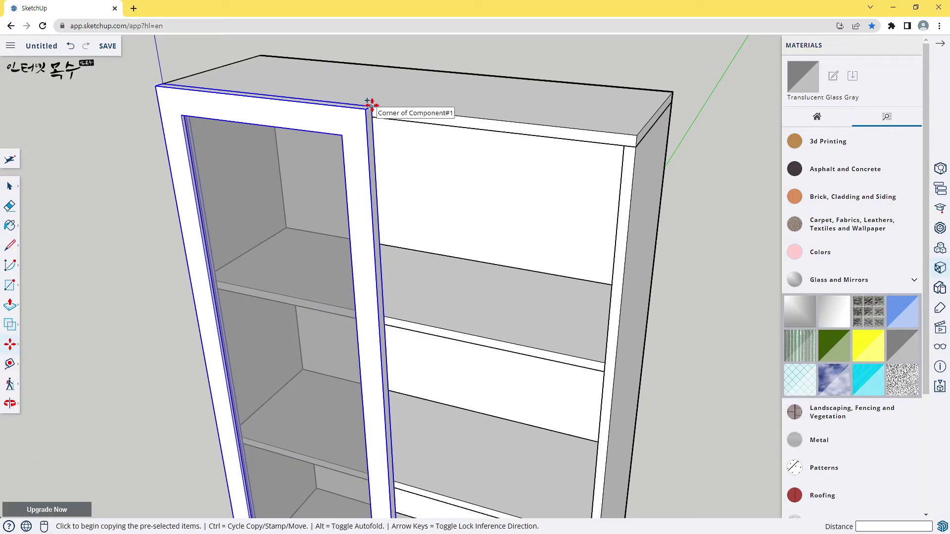
pyautogui.click(371, 106)
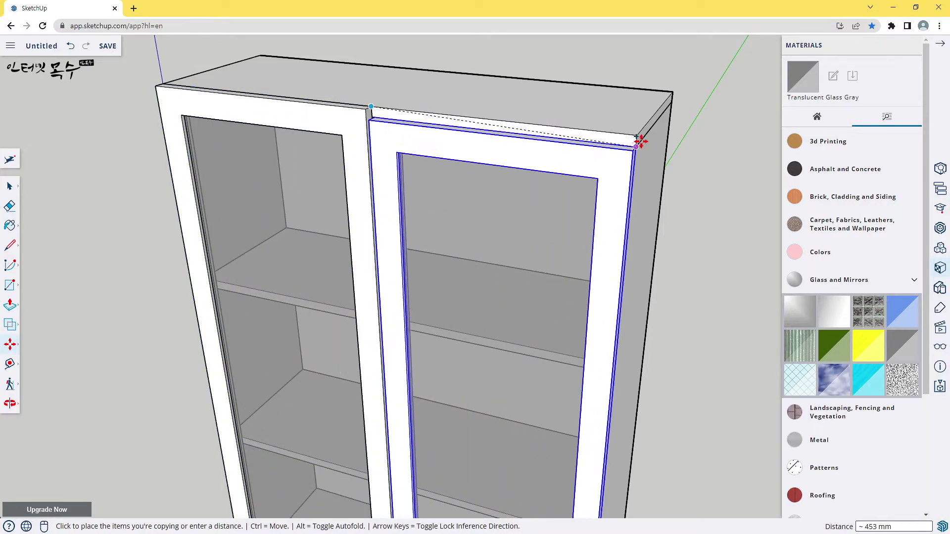
pyautogui.click(638, 136)
pyautogui.scroll(-4, 643, 276)
# Orbit the view to face the whole cabinet more frontally
pyautogui.scroll(-1, 615, 278)
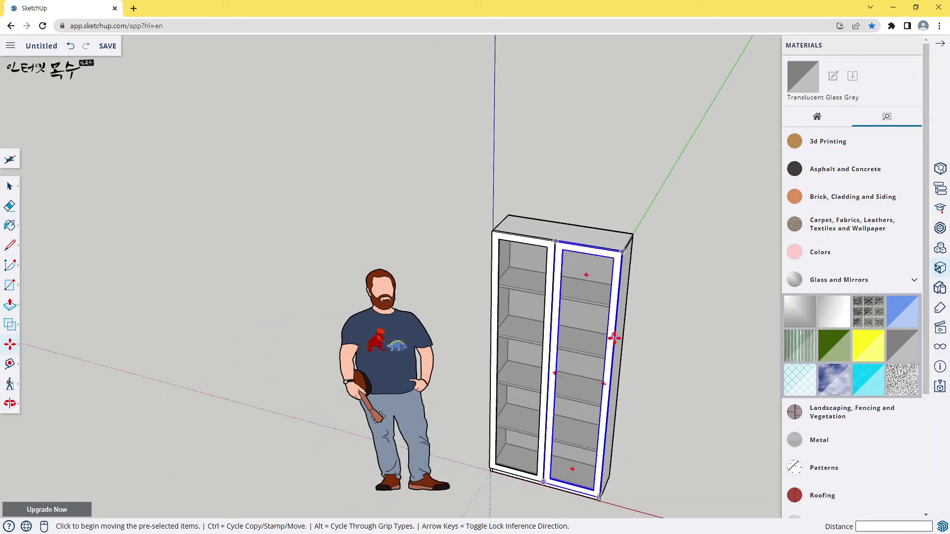
pyautogui.moveTo(615, 338)
pyautogui.mouseDown(button='middle')
pyautogui.moveTo(570, 238)
pyautogui.moveTo(556, 244)
pyautogui.mouseUp(button='middle')
pyautogui.press('m')
pyautogui.scroll(-2, 544, 321)
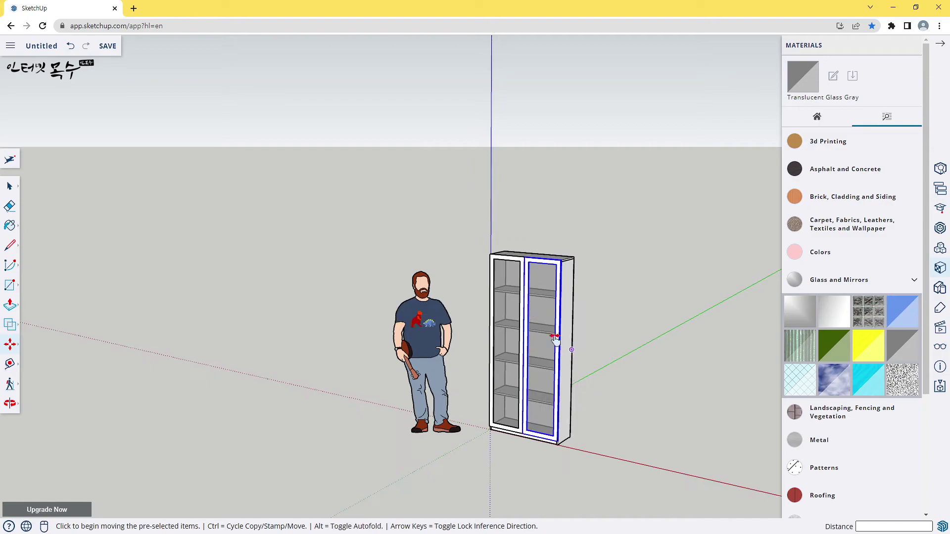
pyautogui.moveTo(550, 327)
pyautogui.mouseDown(button='middle')
pyautogui.moveTo(386, 295)
pyautogui.moveTo(496, 259)
pyautogui.mouseUp(button='middle')
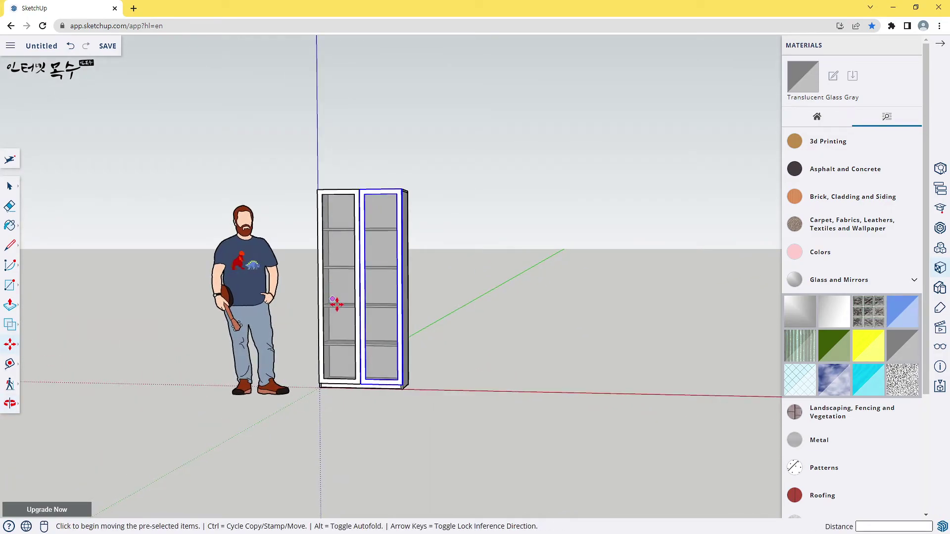
pyautogui.scroll(4, 346, 304)
pyautogui.scroll(2, 346, 305)
pyautogui.scroll(-1, 363, 302)
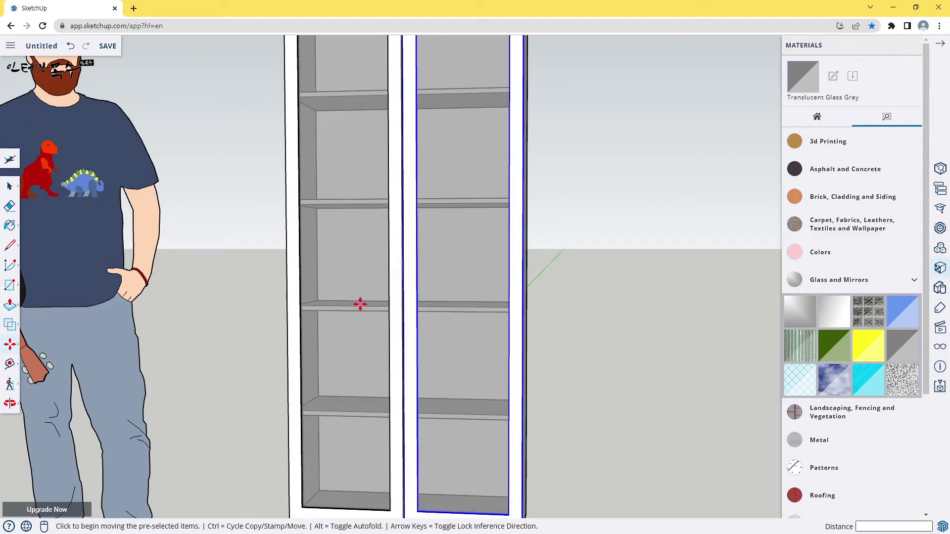
# Select the left glass door component and enter it for editing
pyautogui.press('space')
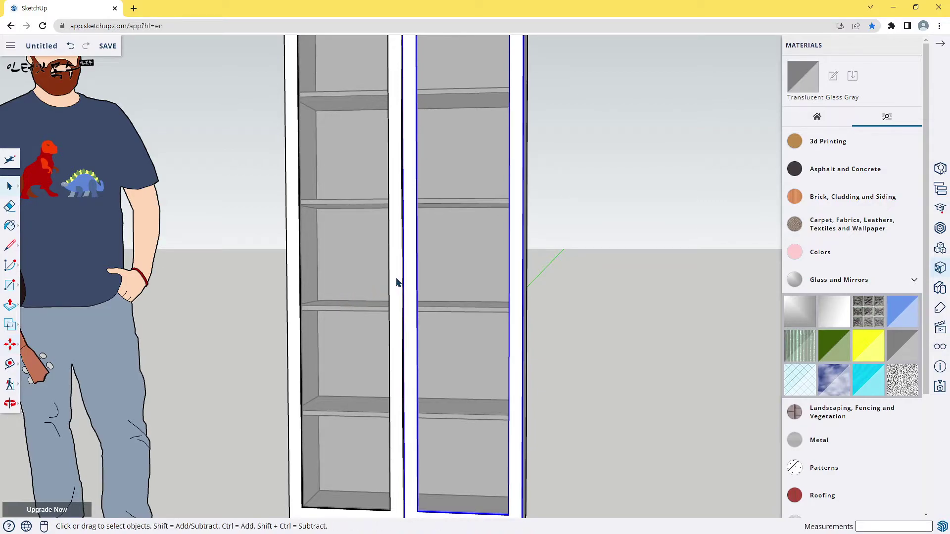
pyautogui.click(395, 282)
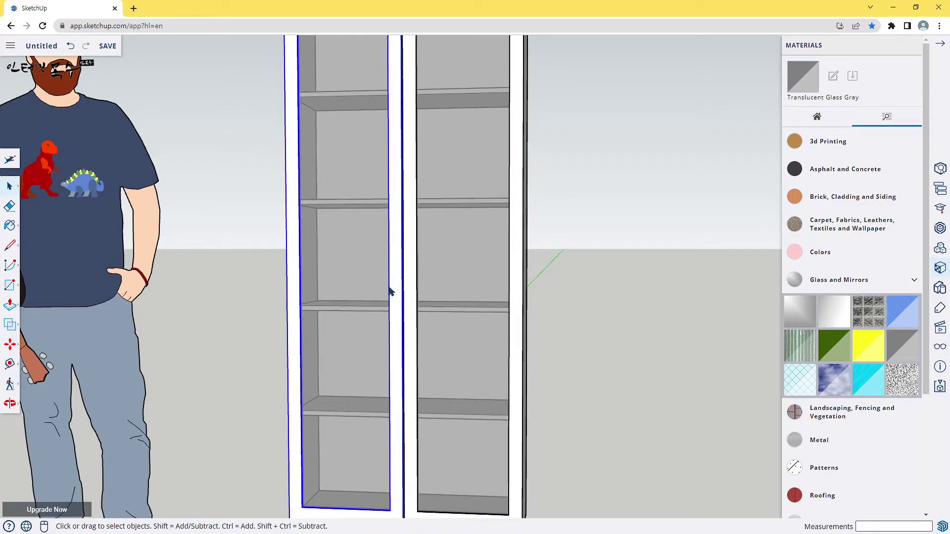
pyautogui.scroll(-3, 390, 292)
pyautogui.scroll(3, 390, 289)
pyautogui.scroll(-3, 393, 297)
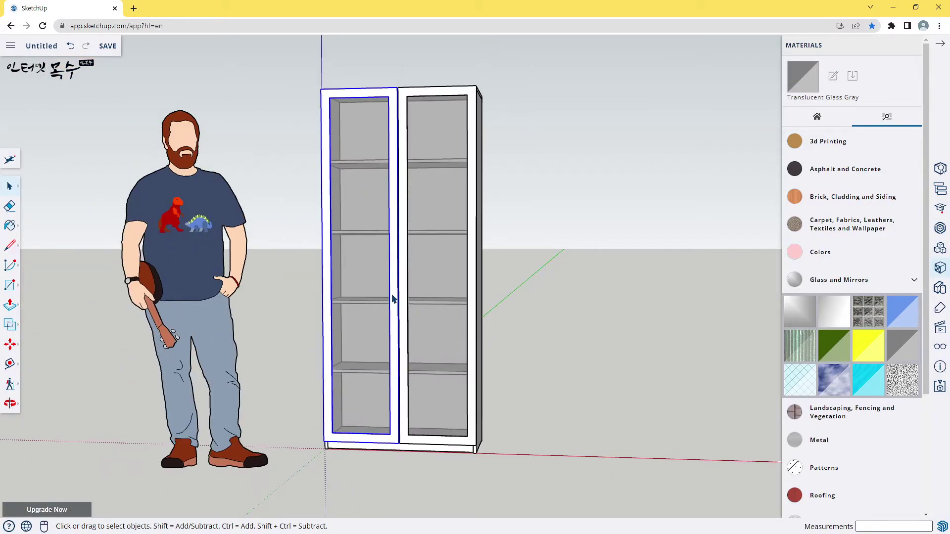
pyautogui.doubleClick(391, 299)
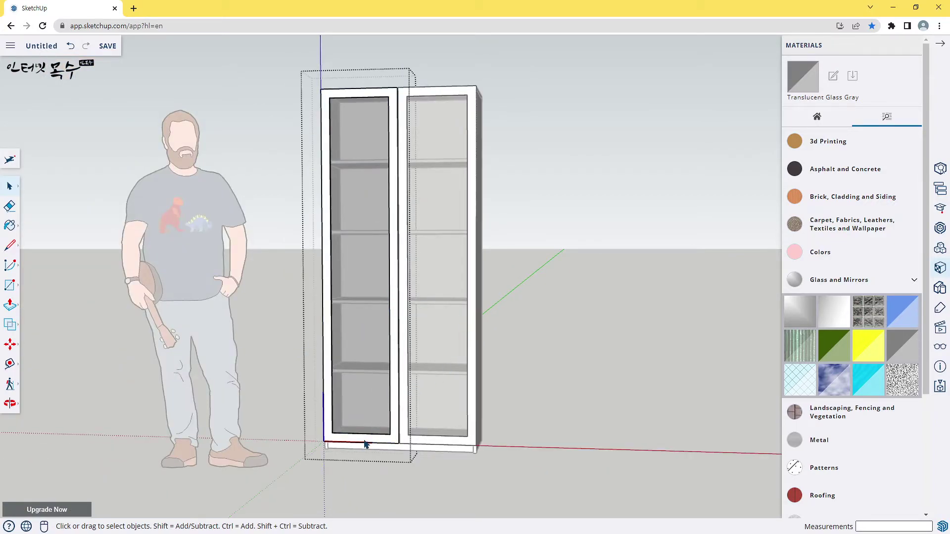
pyautogui.scroll(2, 365, 443)
pyautogui.scroll(2, 366, 441)
pyautogui.scroll(2, 369, 440)
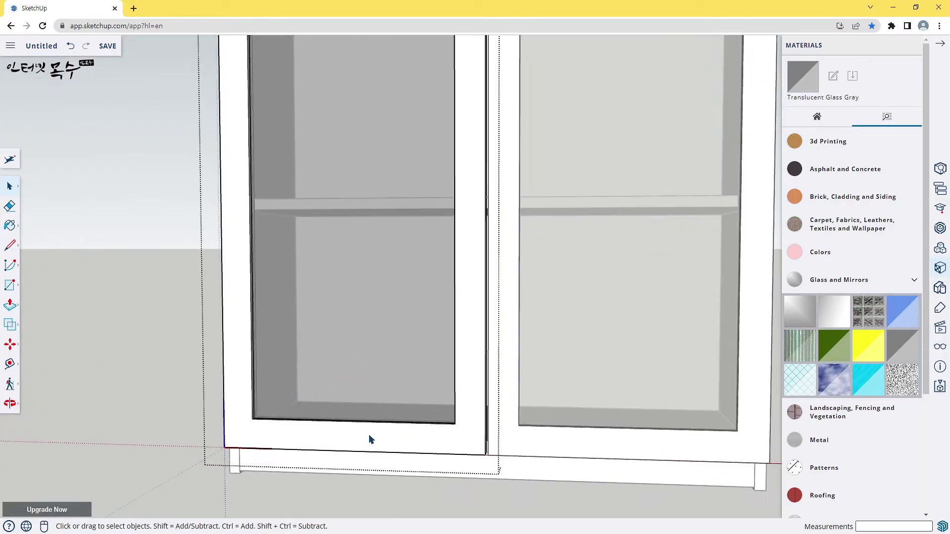
pyautogui.scroll(-2, 369, 440)
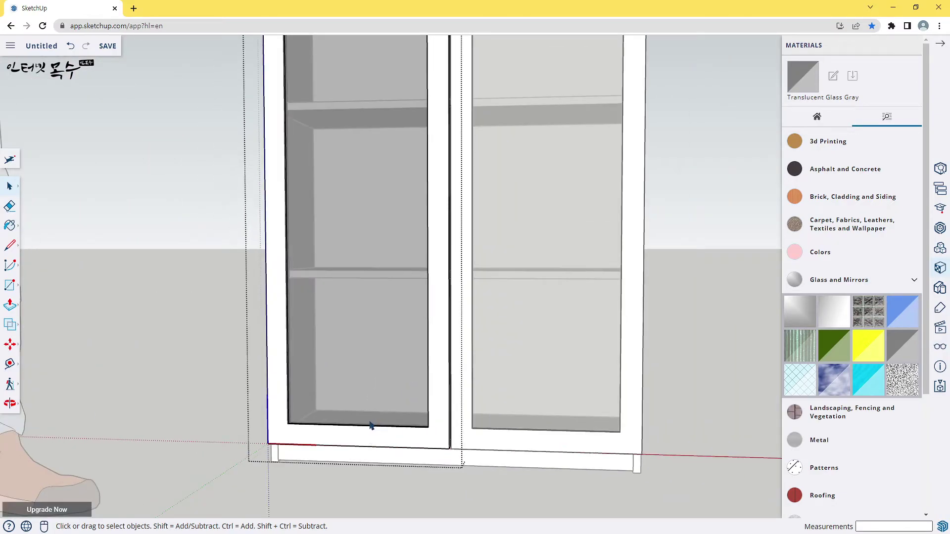
# Place guides 850 mm above the door's bottom edge and 25 mm from its stile edge
pyautogui.press('t')
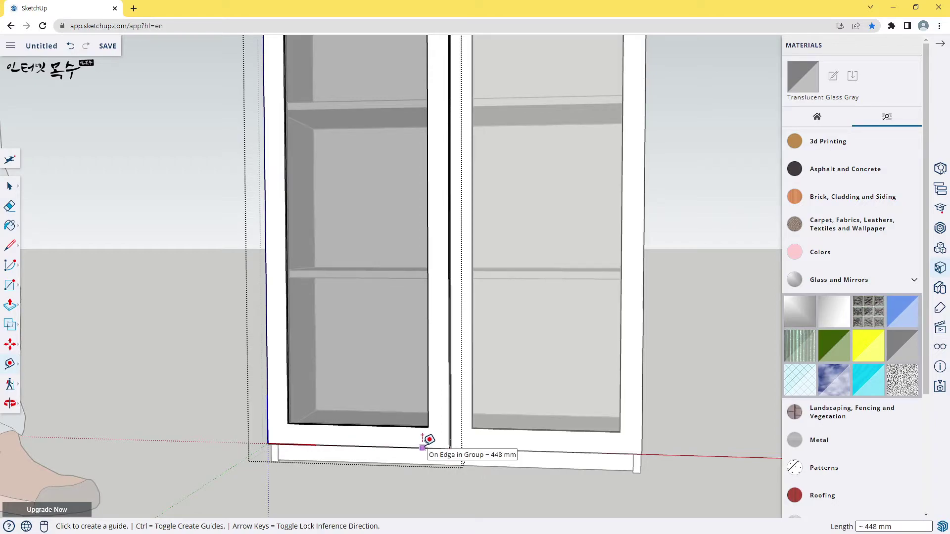
pyautogui.click(422, 447)
pyautogui.write('85')
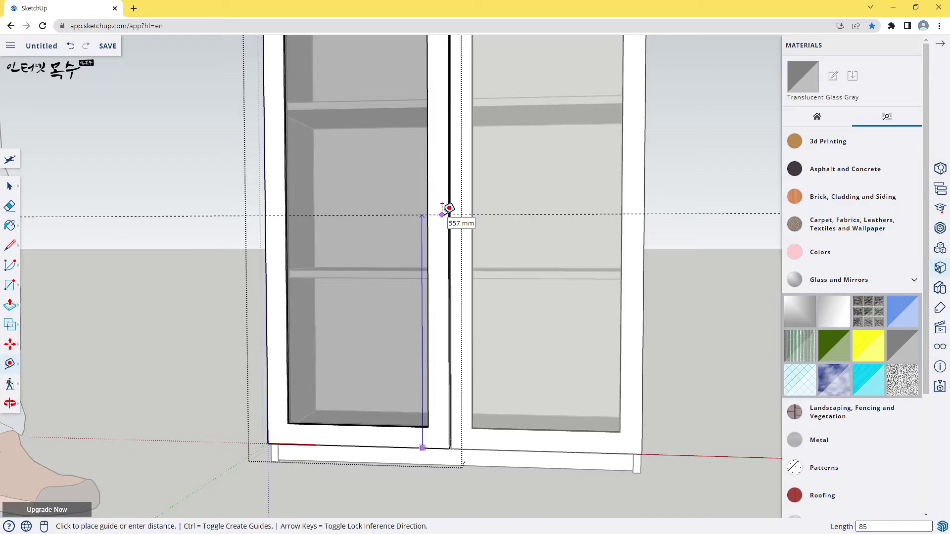
pyautogui.write('0')
pyautogui.press('Return')
pyautogui.scroll(1, 433, 104)
pyautogui.scroll(2, 432, 103)
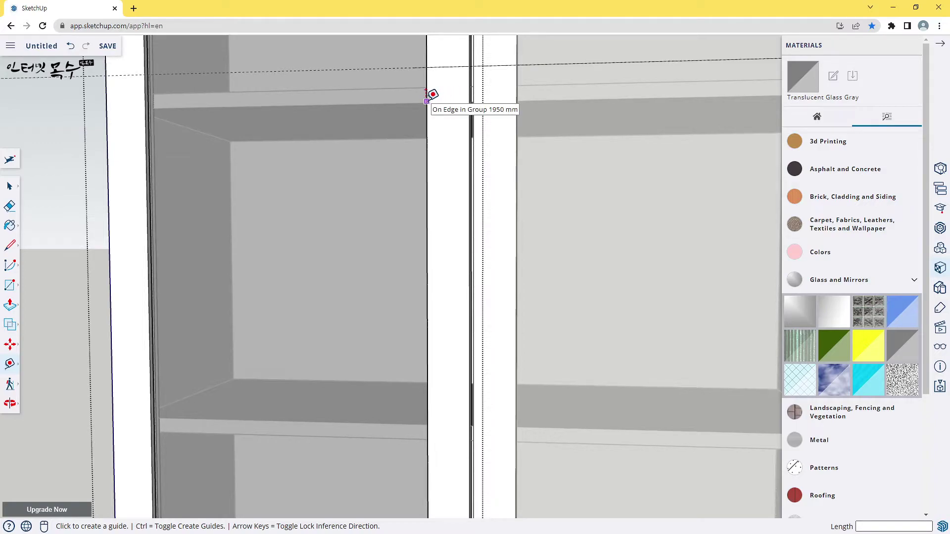
pyautogui.click(427, 101)
pyautogui.write('25')
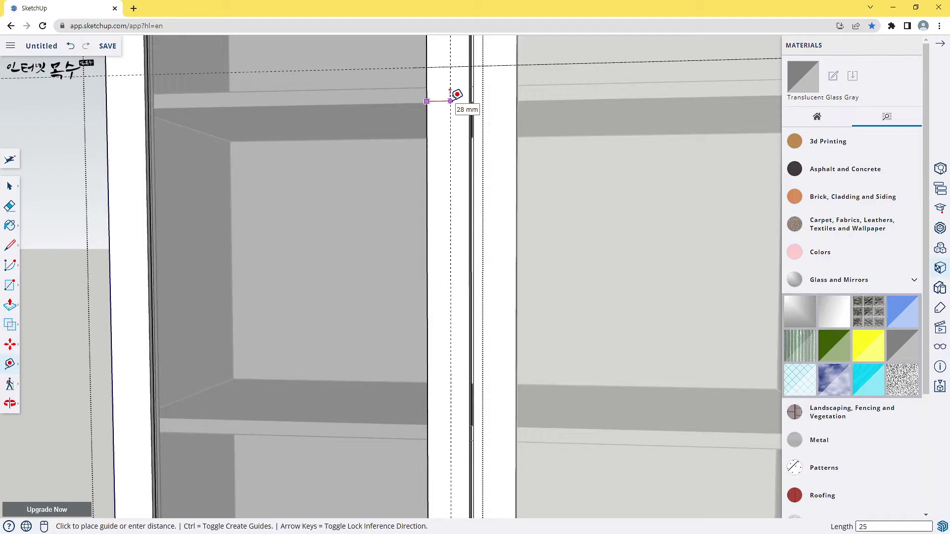
pyautogui.press('Return')
pyautogui.scroll(-2, 475, 78)
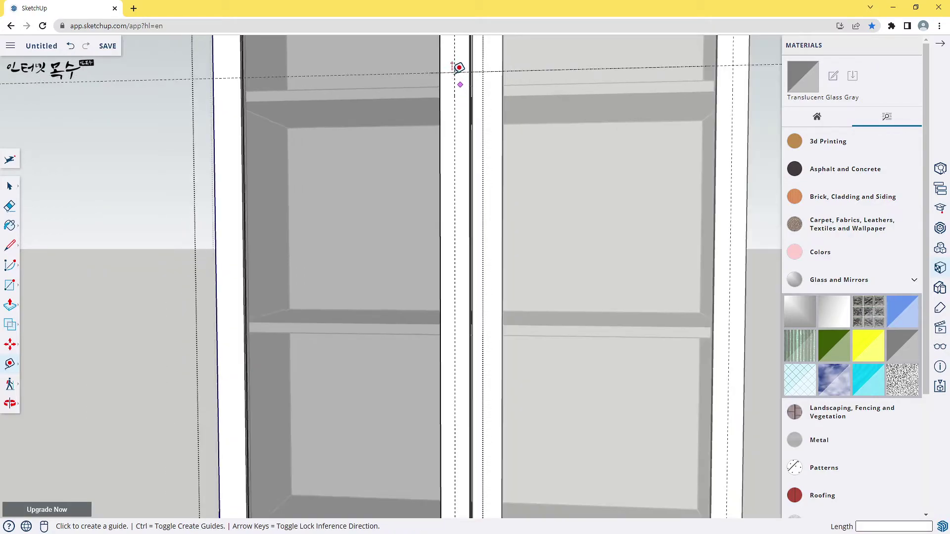
pyautogui.scroll(3, 455, 68)
pyautogui.keyDown('shift'); pyautogui.moveTo(498, 74); pyautogui.dragTo(418, 127, button='middle'); pyautogui.keyUp('shift')
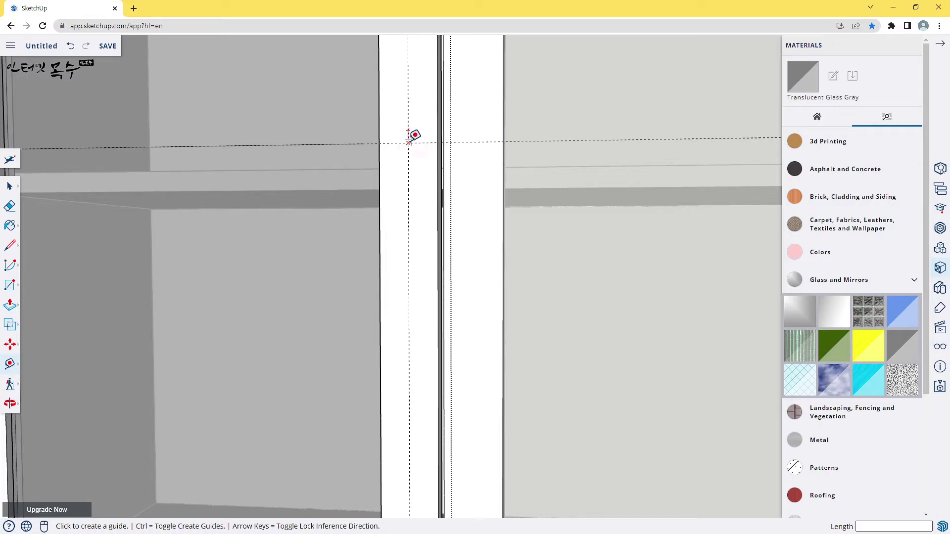
# Draw a 10 mm radius circle at the guide intersection and pull it into a 15 mm knob
pyautogui.press('c')
pyautogui.click(408, 143)
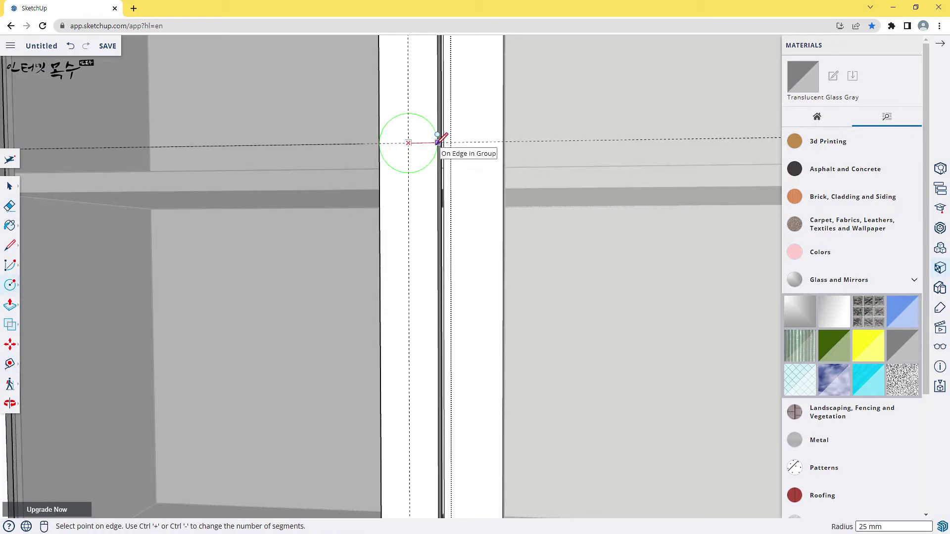
pyautogui.write('10')
pyautogui.press('Return')
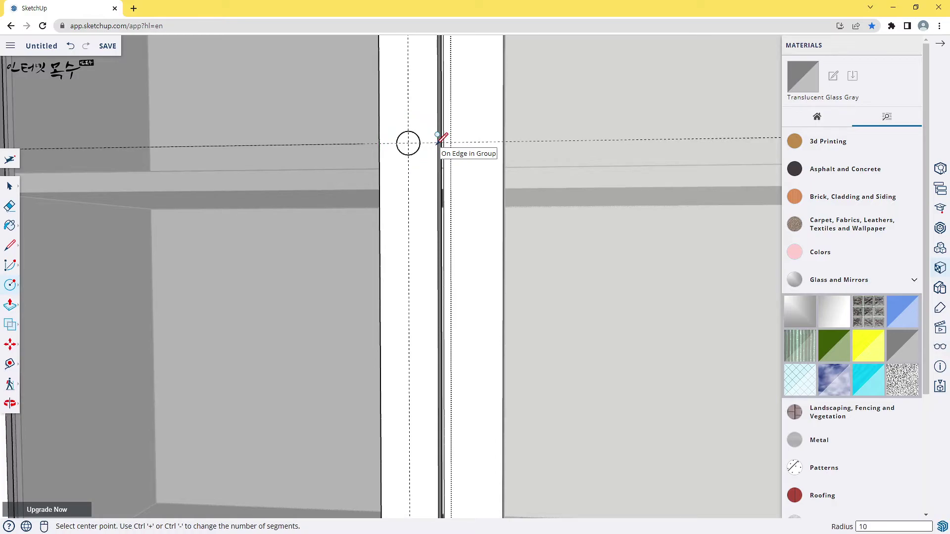
pyautogui.press('p')
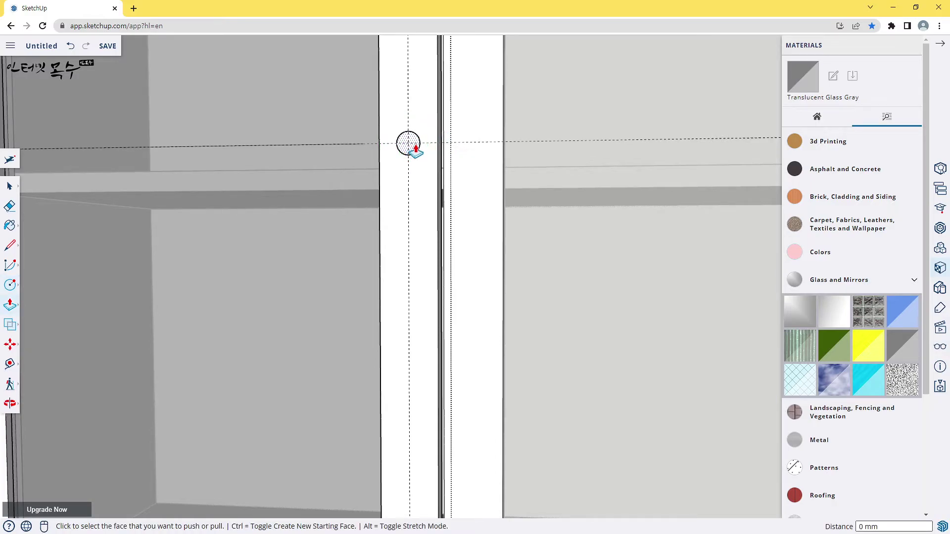
pyautogui.click(415, 148)
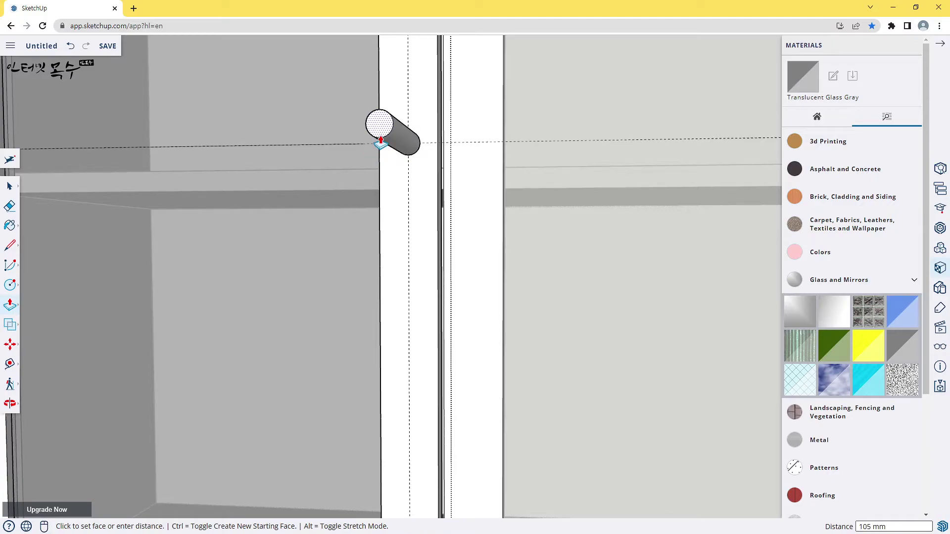
pyautogui.click(381, 143)
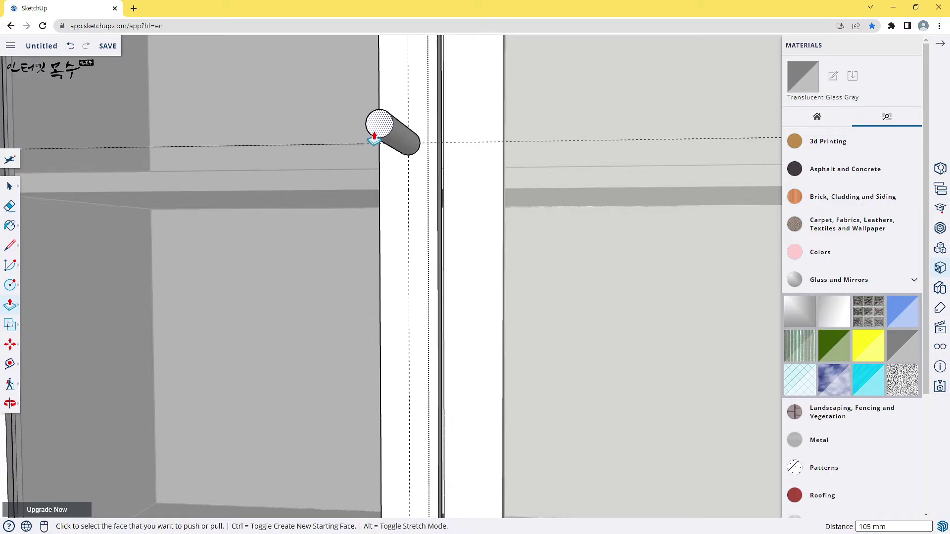
pyautogui.write('15')
pyautogui.press('Return')
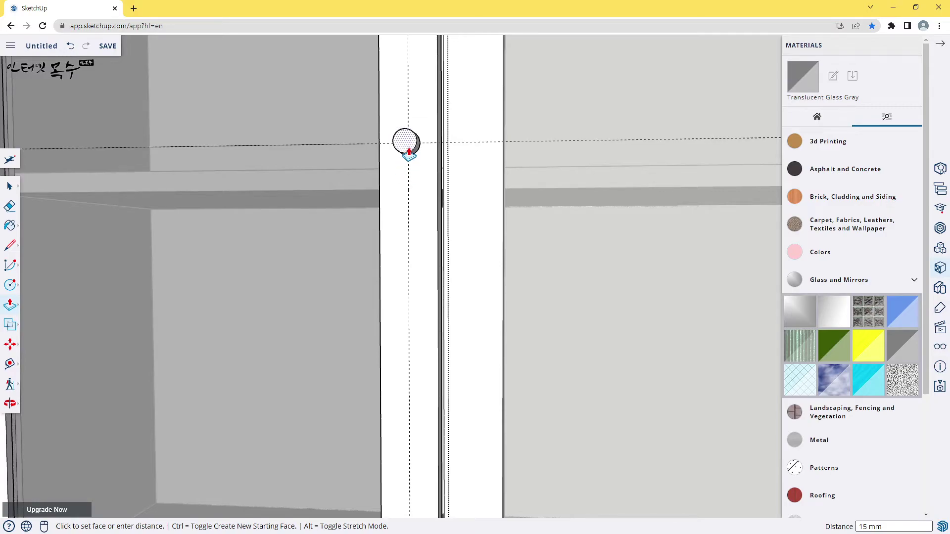
# Offset the knob's end face 10 mm and pull the new ring out into a stepped base
pyautogui.press('f')
pyautogui.click(409, 143)
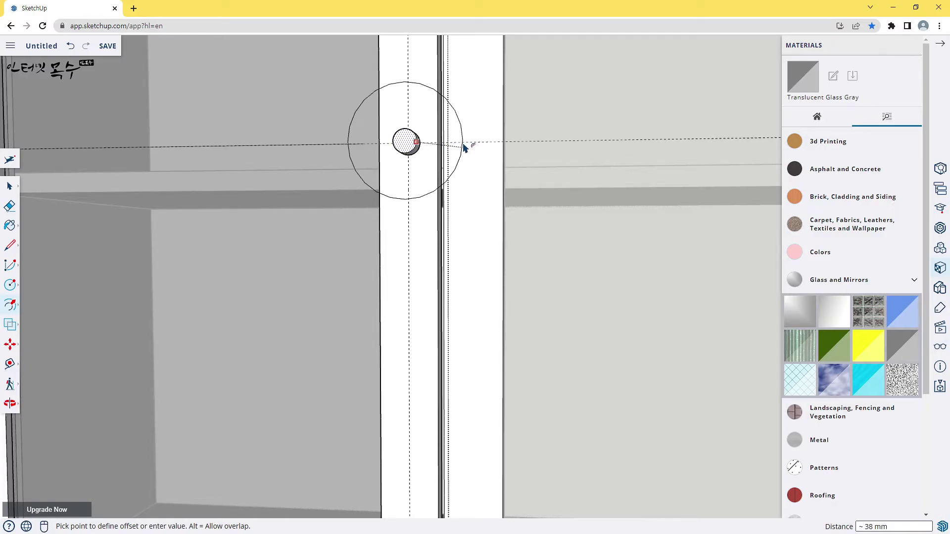
pyautogui.write('0')
pyautogui.press('Return')
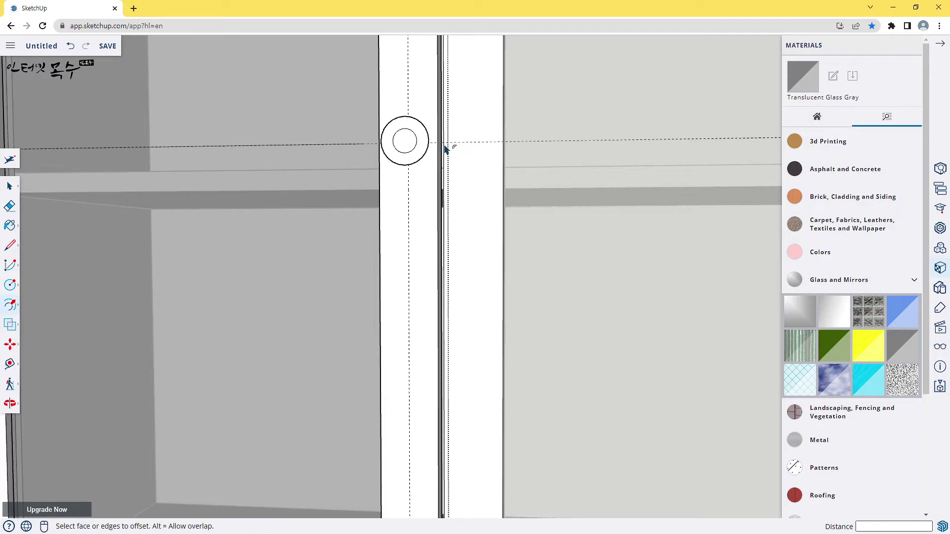
pyautogui.press('p')
pyautogui.click(424, 149)
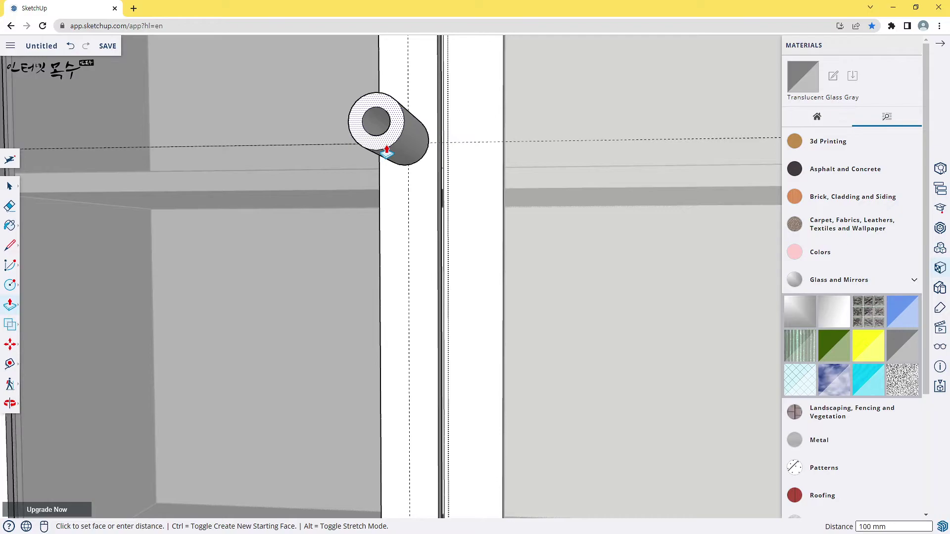
pyautogui.click(387, 151)
pyautogui.write('10')
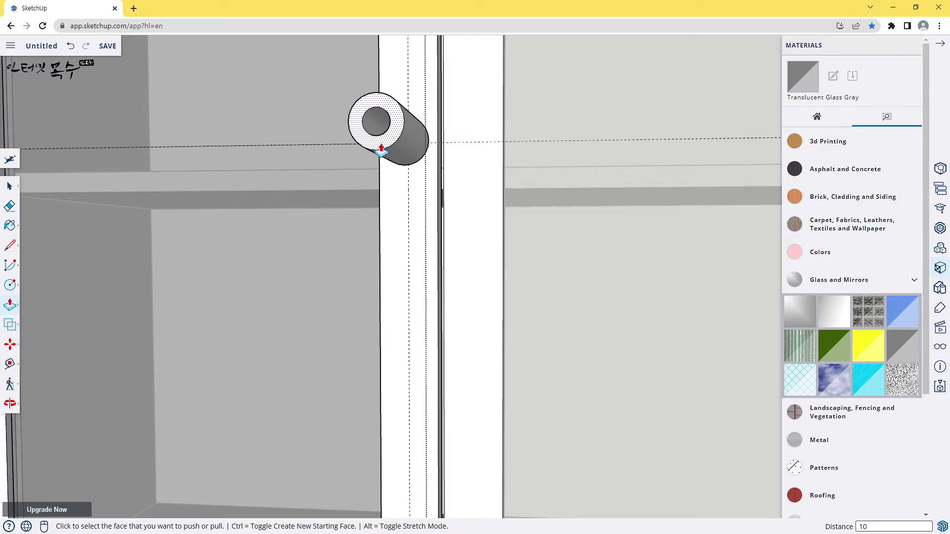
pyautogui.click(381, 150)
pyautogui.moveTo(484, 134)
pyautogui.mouseDown(button='middle')
pyautogui.moveTo(257, 165)
pyautogui.moveTo(452, 117)
pyautogui.moveTo(364, 155)
pyautogui.moveTo(363, 165)
pyautogui.mouseUp(button='middle')
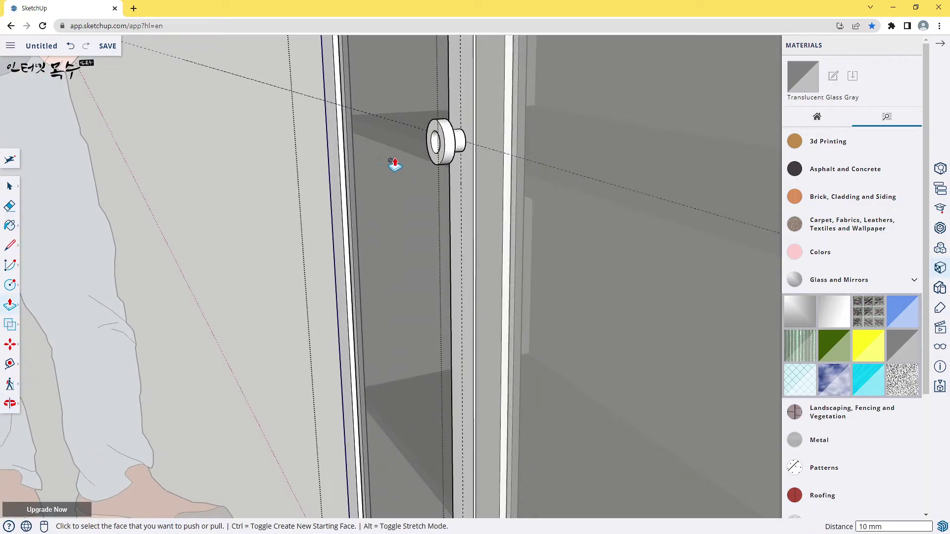
# Group the entire knob geometry into one object
pyautogui.press('space')
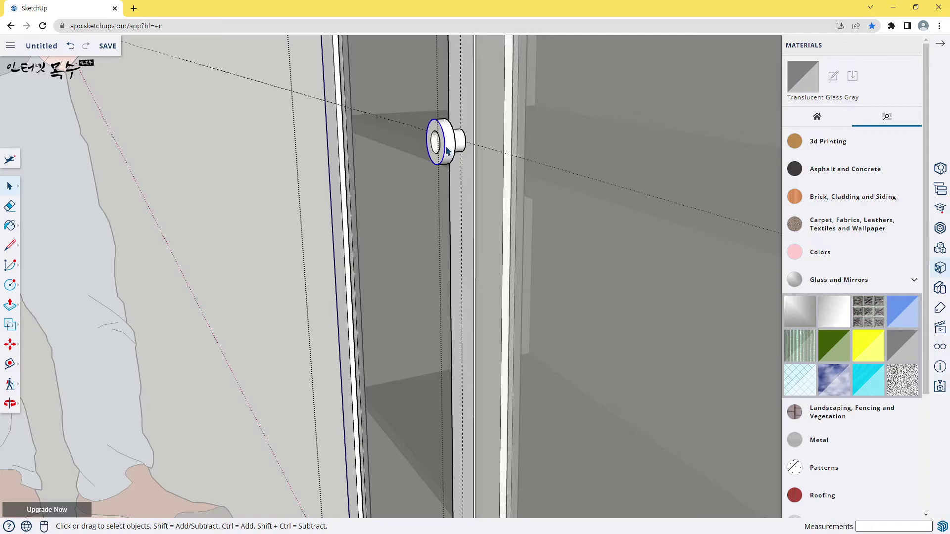
pyautogui.tripleClick(447, 151)
pyautogui.hotkey('ctrl', 'g')
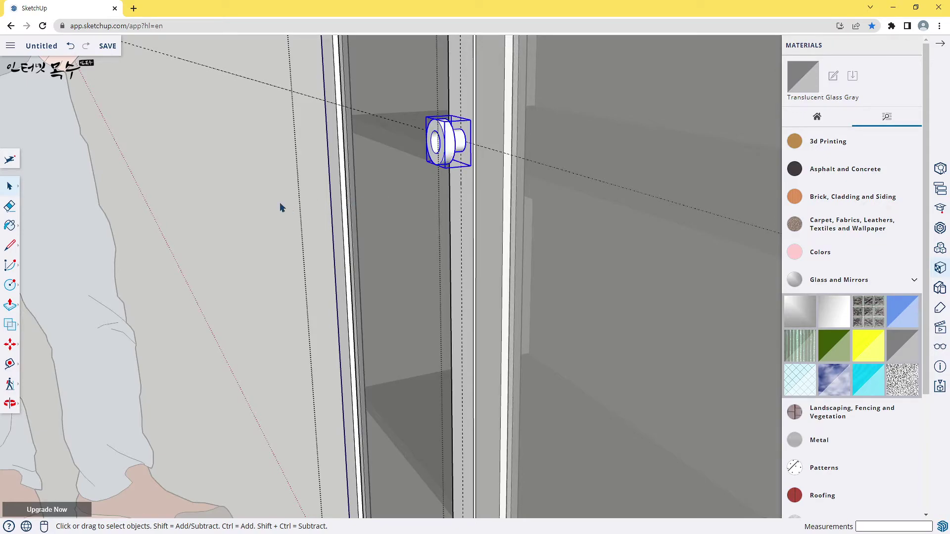
# Zoom out to the whole bookshelf and close the door component's editing
pyautogui.scroll(-3, 281, 206)
pyautogui.moveTo(248, 242); pyautogui.dragTo(527, 210, button='middle')
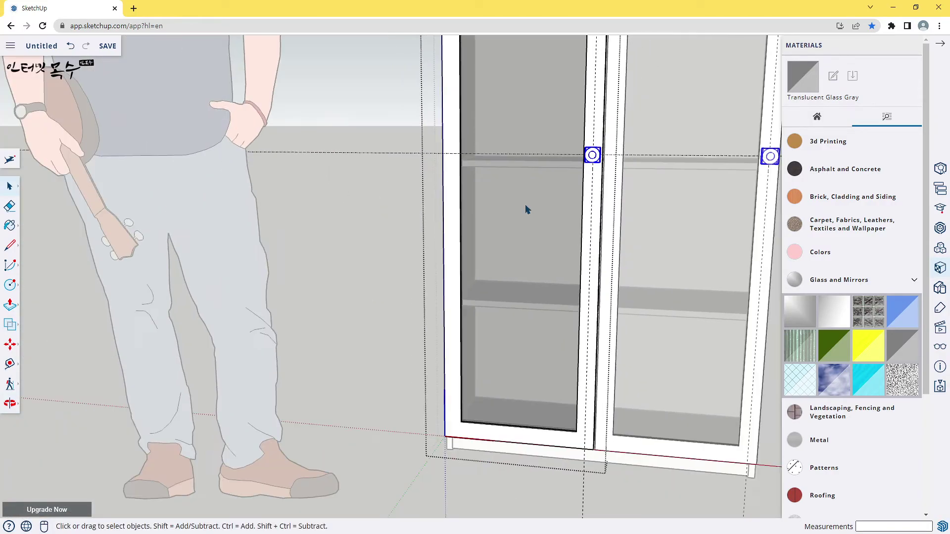
pyautogui.moveTo(603, 194)
pyautogui.mouseDown(button='middle')
pyautogui.moveTo(343, 225)
pyautogui.moveTo(388, 195)
pyautogui.moveTo(420, 312)
pyautogui.moveTo(433, 296)
pyautogui.mouseUp(button='middle')
pyautogui.scroll(-1, 389, 177)
pyautogui.click(556, 278)
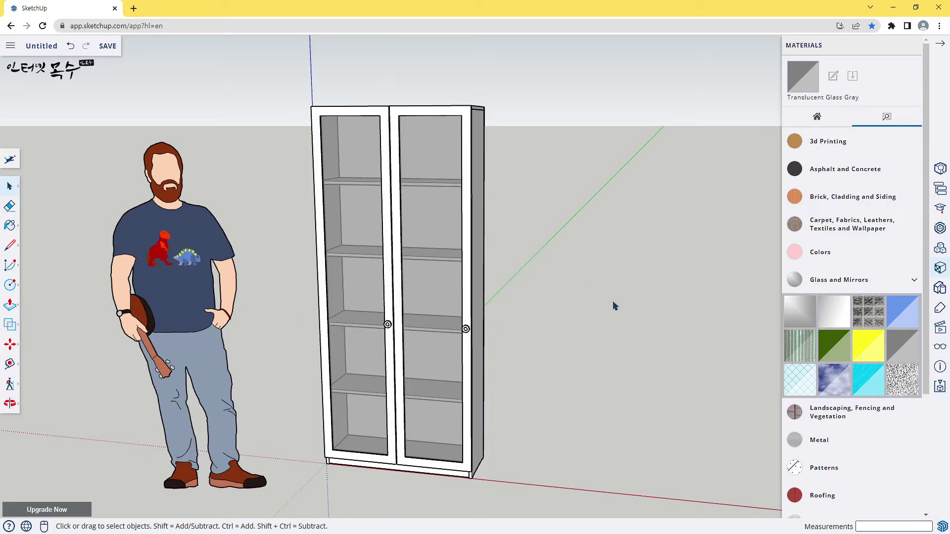
pyautogui.moveTo(614, 306)
pyautogui.mouseDown(button='middle')
pyautogui.moveTo(609, 314)
pyautogui.moveTo(630, 292)
pyautogui.mouseUp(button='middle')
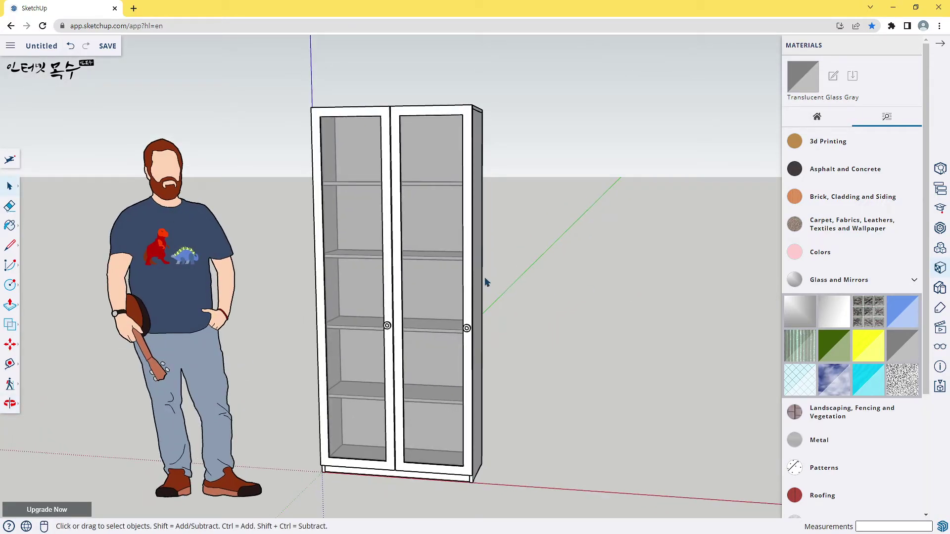
pyautogui.click(468, 257)
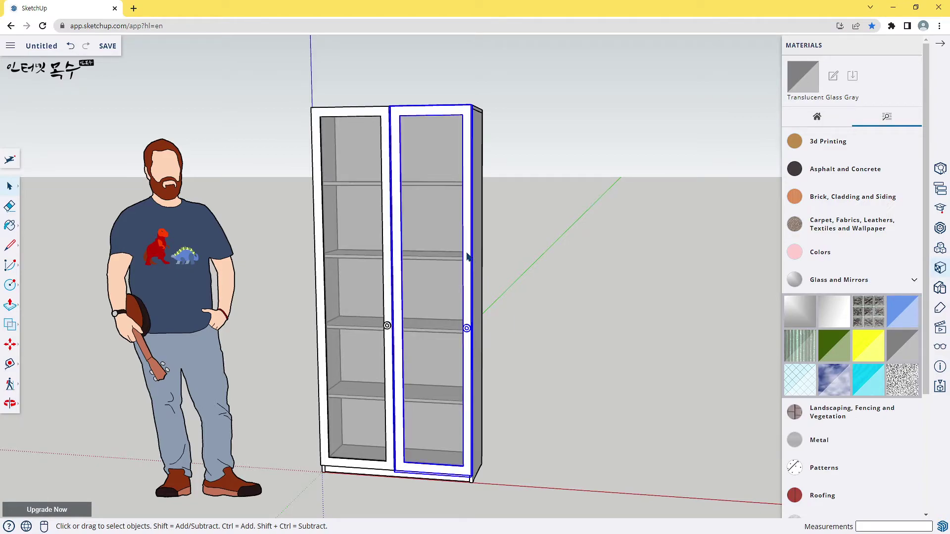
# Flip the right glass door along the component's red axis so the knobs meet centrally
pyautogui.rightClick(455, 205)
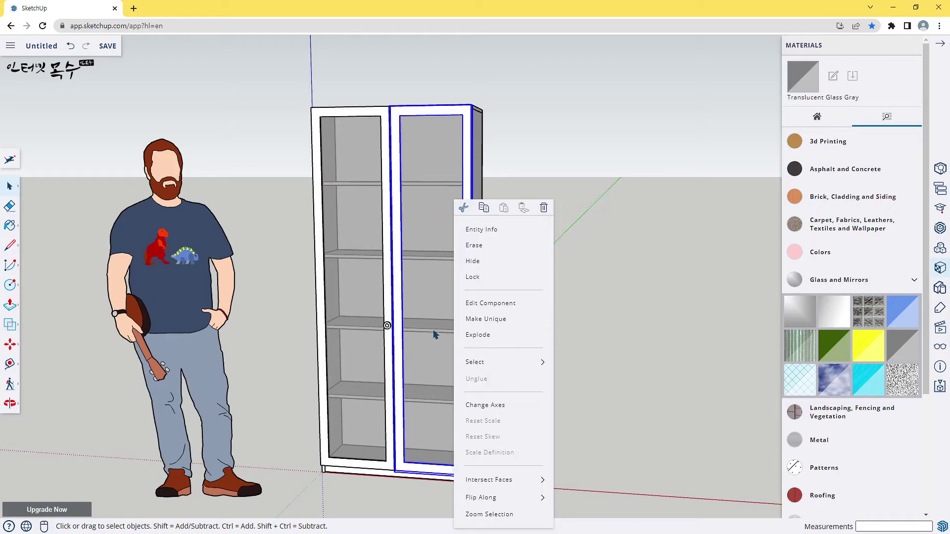
pyautogui.moveTo(482, 498)
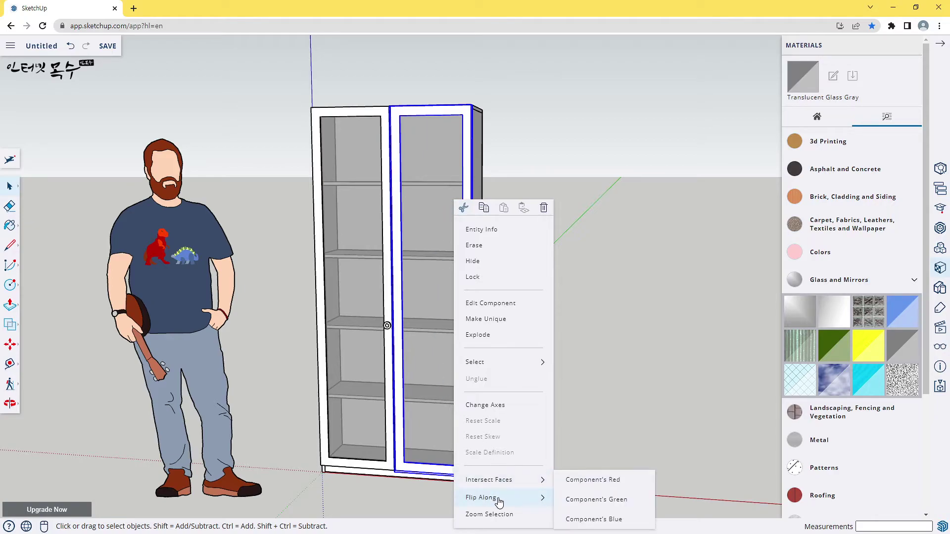
pyautogui.click(605, 483)
pyautogui.moveTo(478, 497)
pyautogui.mouseDown(button='middle')
pyautogui.moveTo(464, 357)
pyautogui.moveTo(546, 351)
pyautogui.moveTo(487, 328)
pyautogui.moveTo(551, 312)
pyautogui.moveTo(538, 324)
pyautogui.moveTo(534, 369)
pyautogui.mouseUp(button='middle')
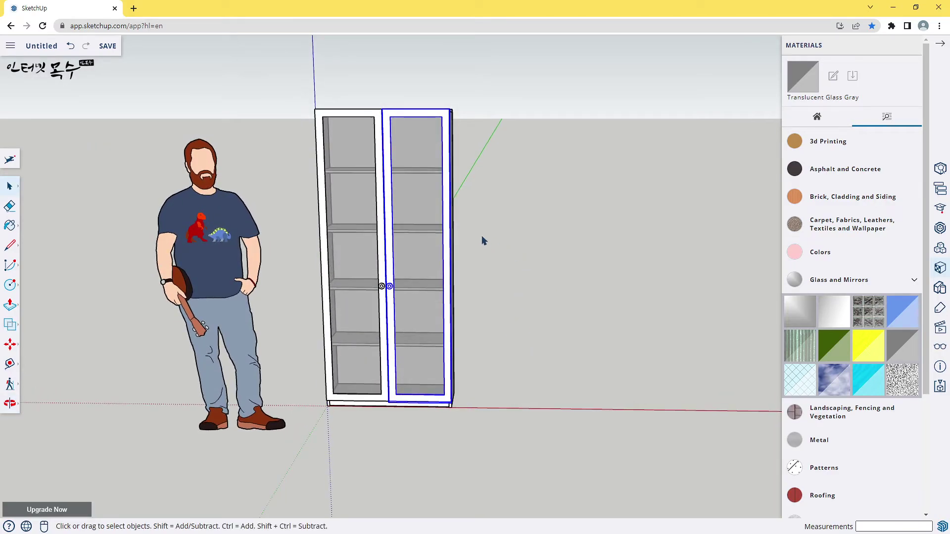
pyautogui.moveTo(486, 89)
pyautogui.mouseDown()
pyautogui.moveTo(326, 453)
pyautogui.moveTo(311, 432)
pyautogui.mouseUp()
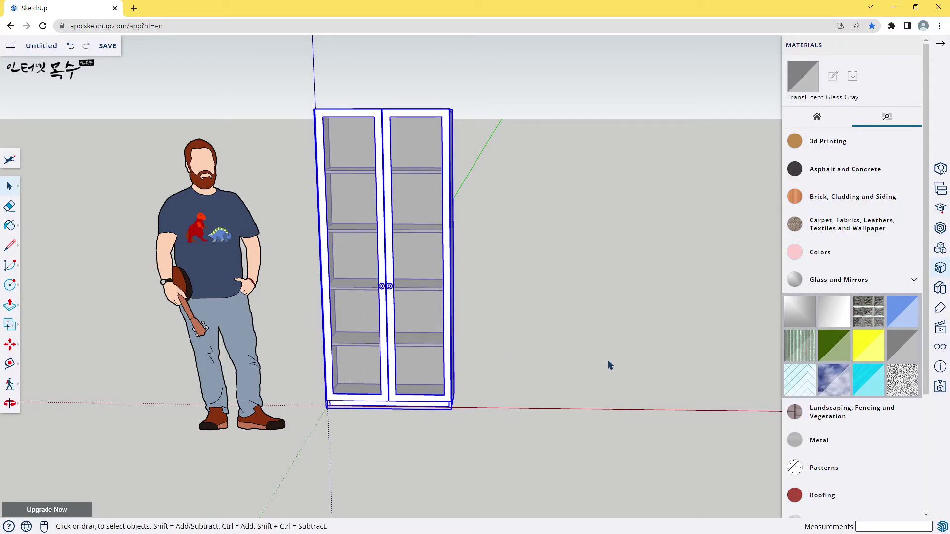
pyautogui.moveTo(608, 361); pyautogui.dragTo(361, 384, button='middle')
pyautogui.scroll(2, 361, 383)
pyautogui.scroll(3, 493, 344)
pyautogui.scroll(-2, 493, 344)
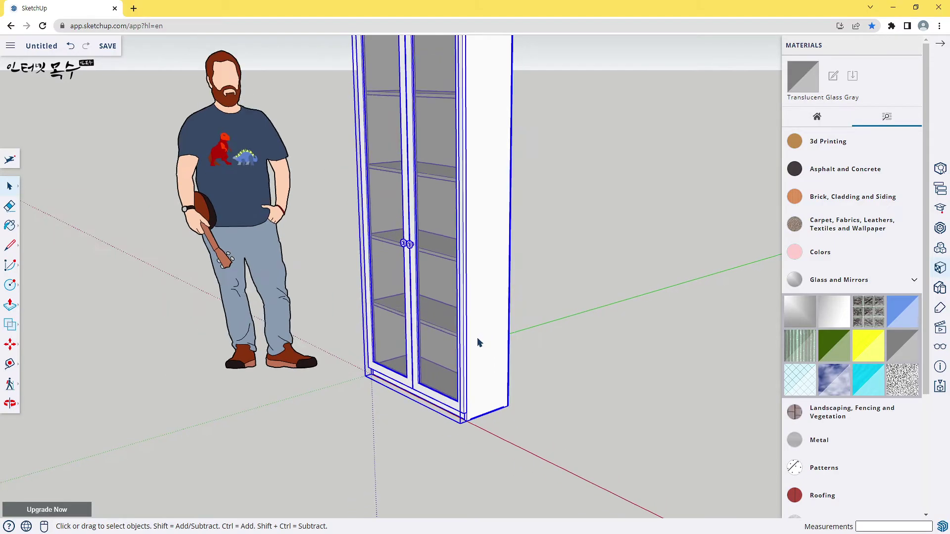
pyautogui.scroll(-1, 477, 340)
pyautogui.scroll(1, 471, 351)
pyautogui.scroll(-2, 486, 330)
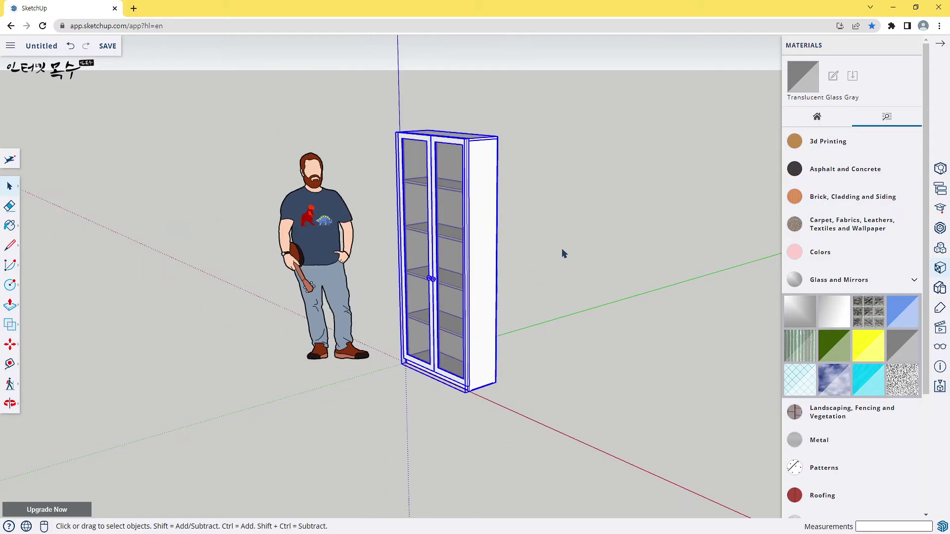
pyautogui.moveTo(544, 230); pyautogui.dragTo(559, 367, button='middle')
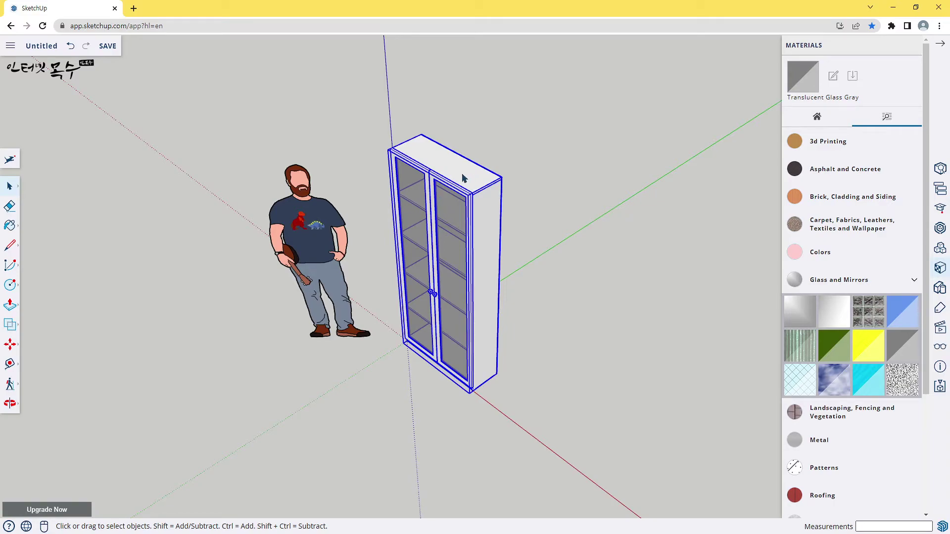
pyautogui.doubleClick(464, 178)
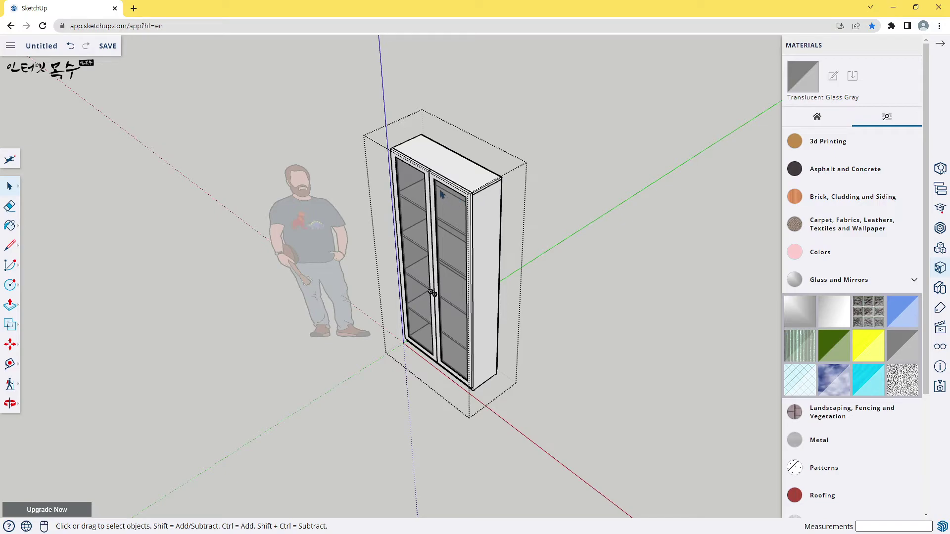
pyautogui.click(422, 181)
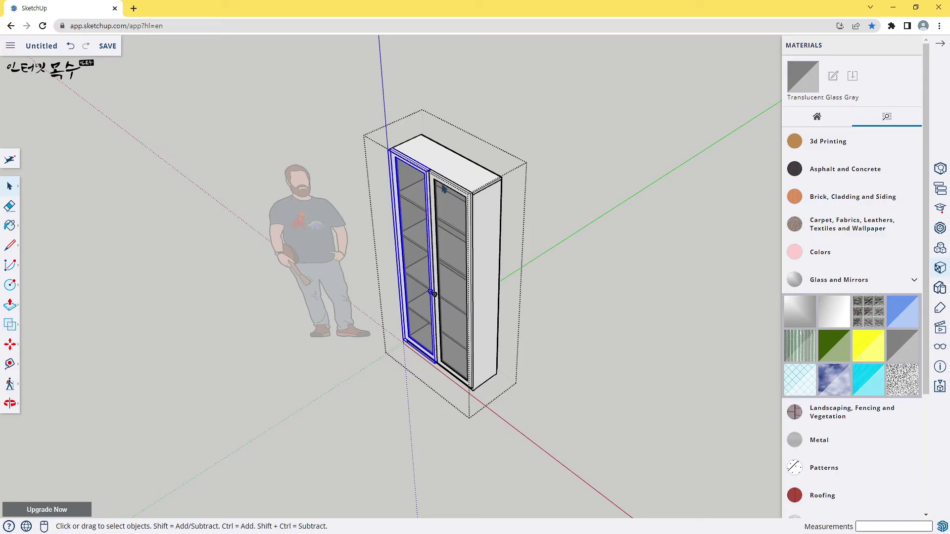
pyautogui.click(443, 189)
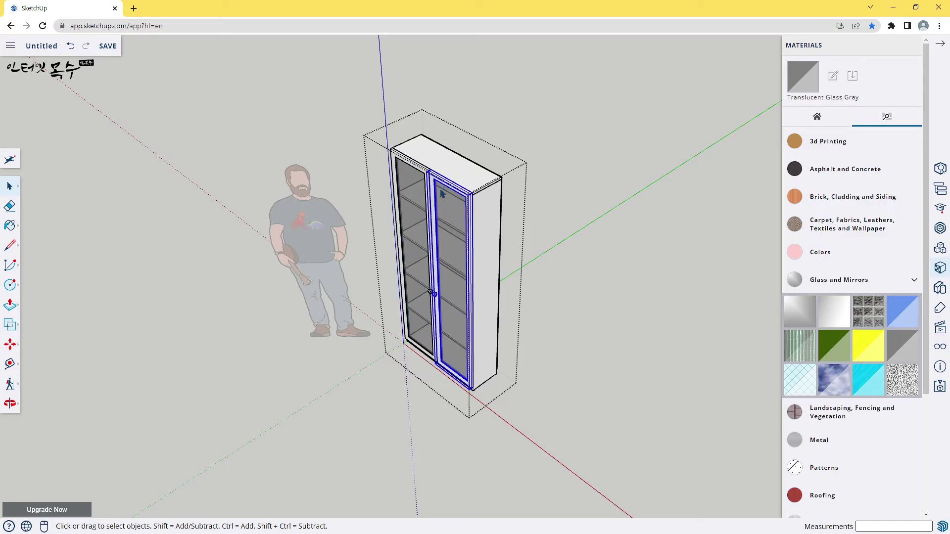
pyautogui.keyDown('shift'); pyautogui.click(413, 172); pyautogui.keyUp('shift')
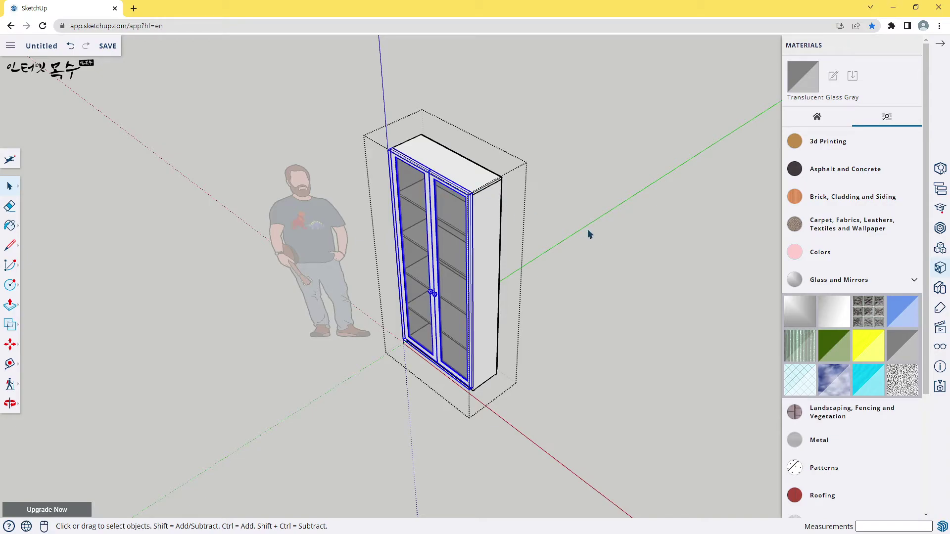
pyautogui.click(453, 172)
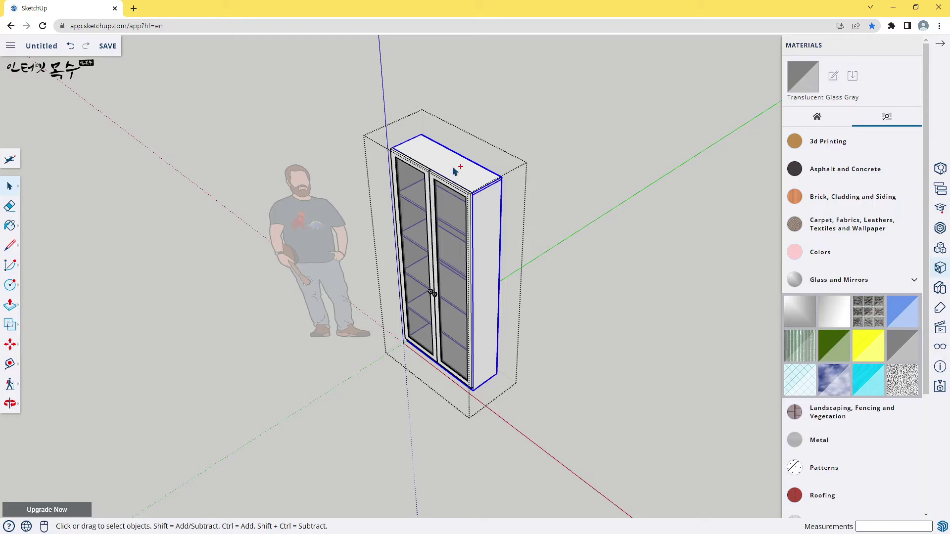
pyautogui.click(581, 167)
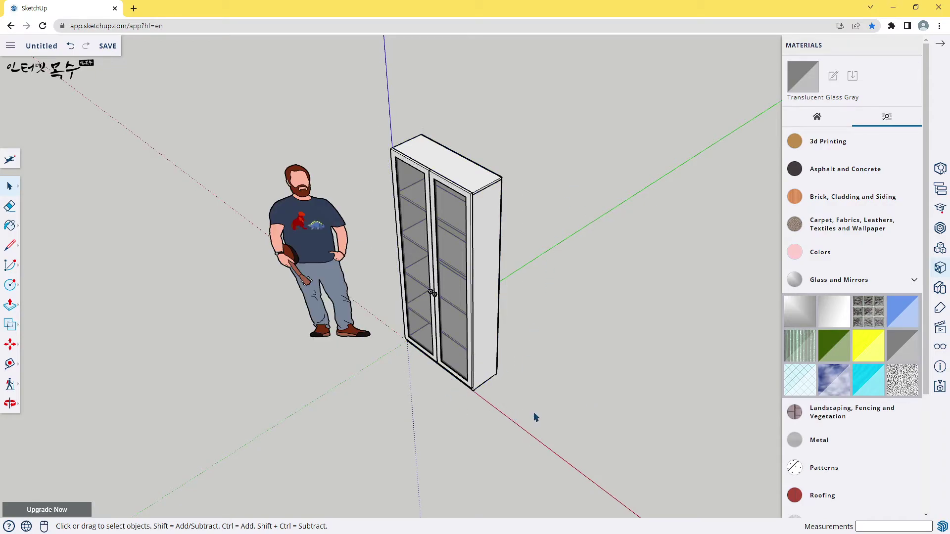
# Paste a copy of the open shelf unit beside the glass-door cabinet
pyautogui.press('m')
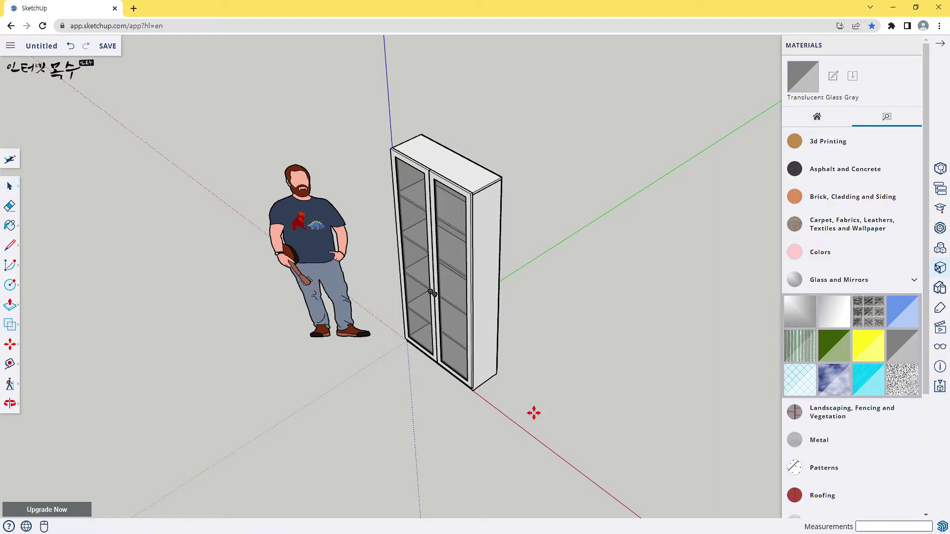
pyautogui.hotkey('ctrl', 'v')
pyautogui.click(513, 408)
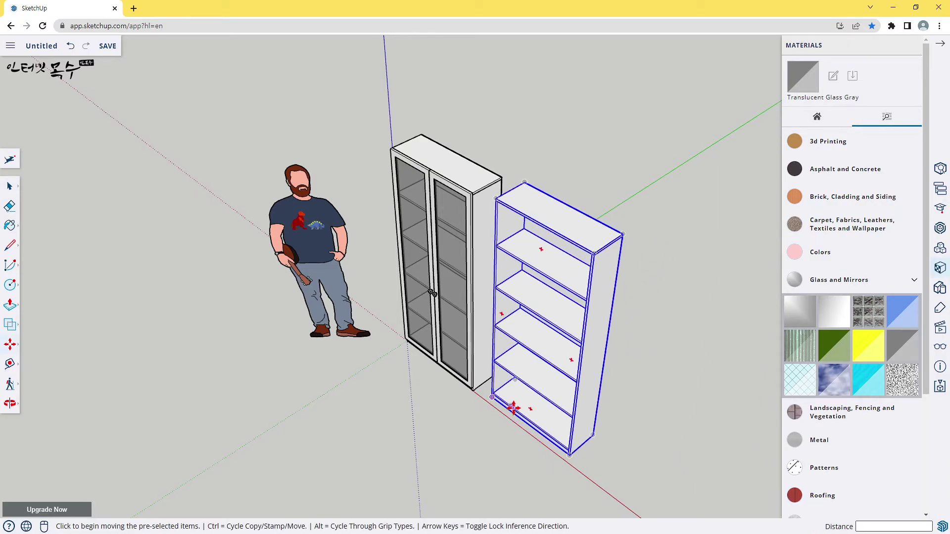
pyautogui.moveTo(465, 420); pyautogui.dragTo(494, 428, button='middle')
pyautogui.scroll(5, 514, 395)
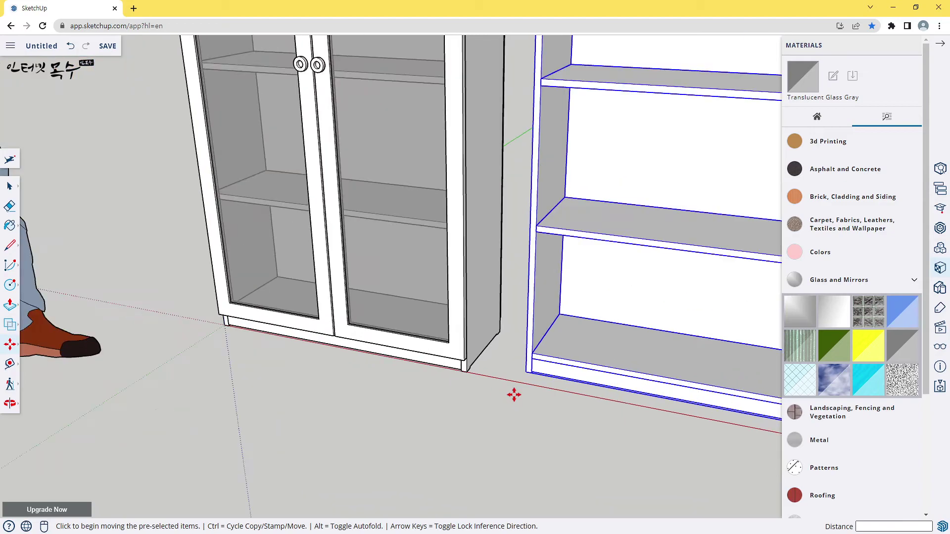
pyautogui.scroll(3, 514, 395)
pyautogui.scroll(3, 515, 395)
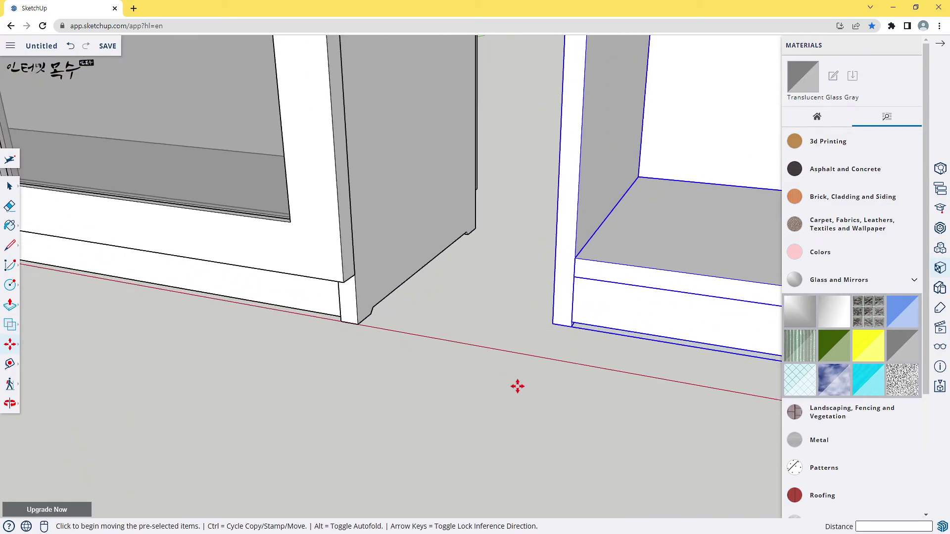
# Snap the shelf unit's bottom-left corner flush against the cabinet's corner
pyautogui.click(557, 319)
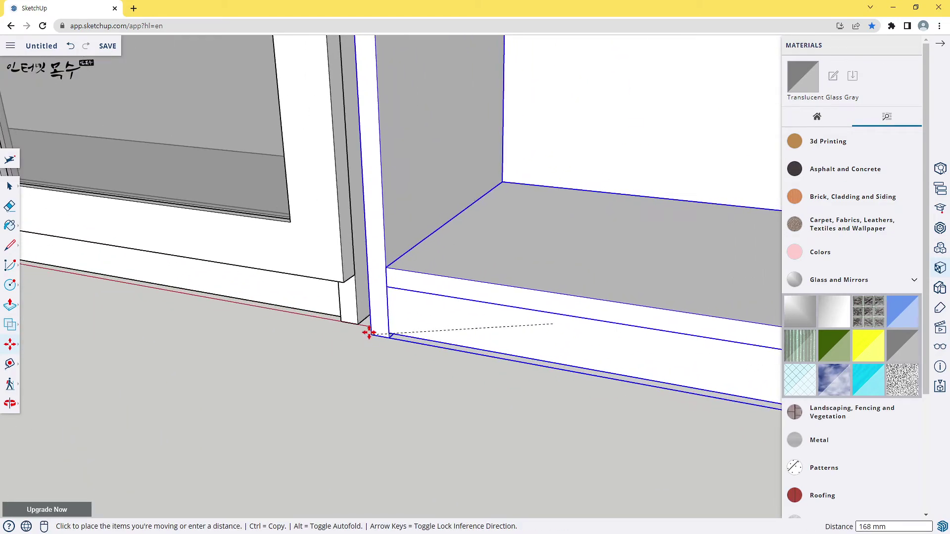
pyautogui.scroll(2, 356, 327)
pyautogui.scroll(3, 366, 325)
pyautogui.scroll(1, 396, 329)
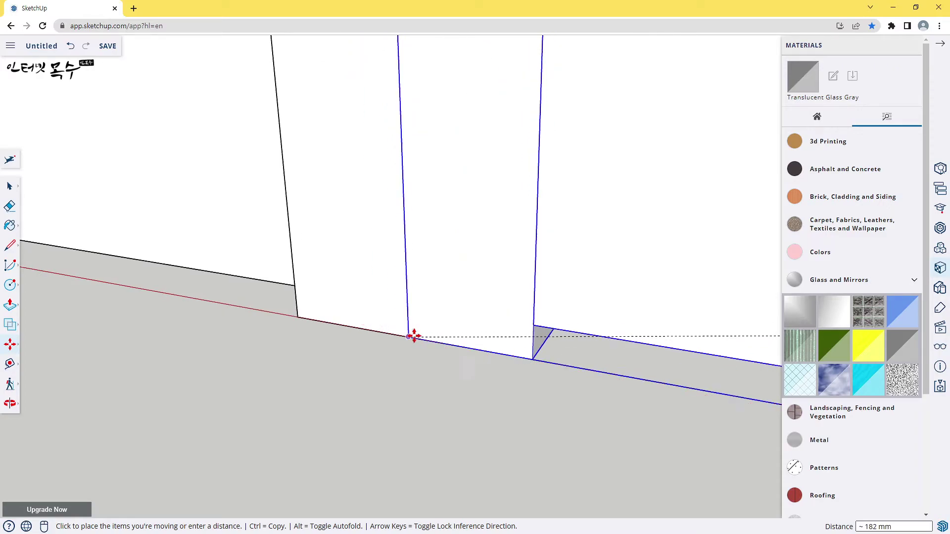
pyautogui.click(410, 337)
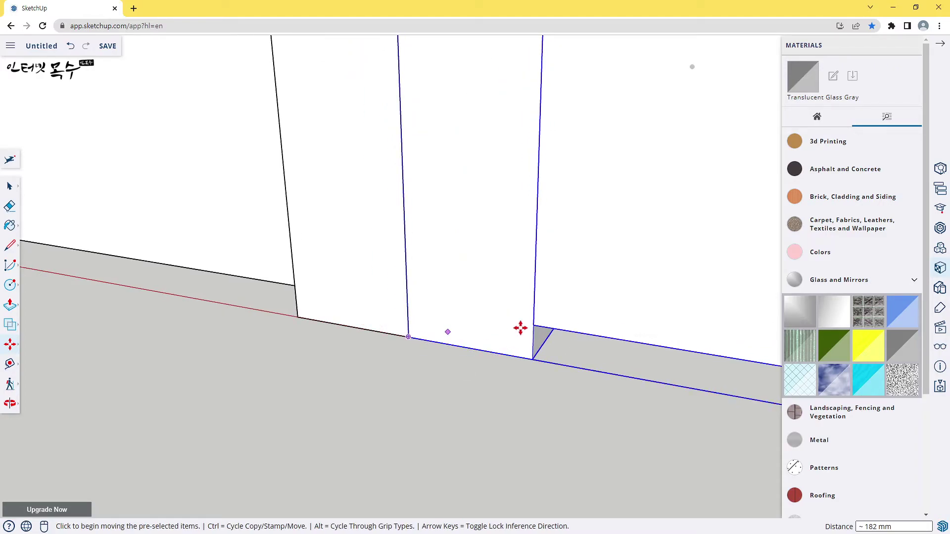
pyautogui.scroll(-3, 550, 248)
pyautogui.scroll(-3, 533, 212)
pyautogui.scroll(-3, 531, 205)
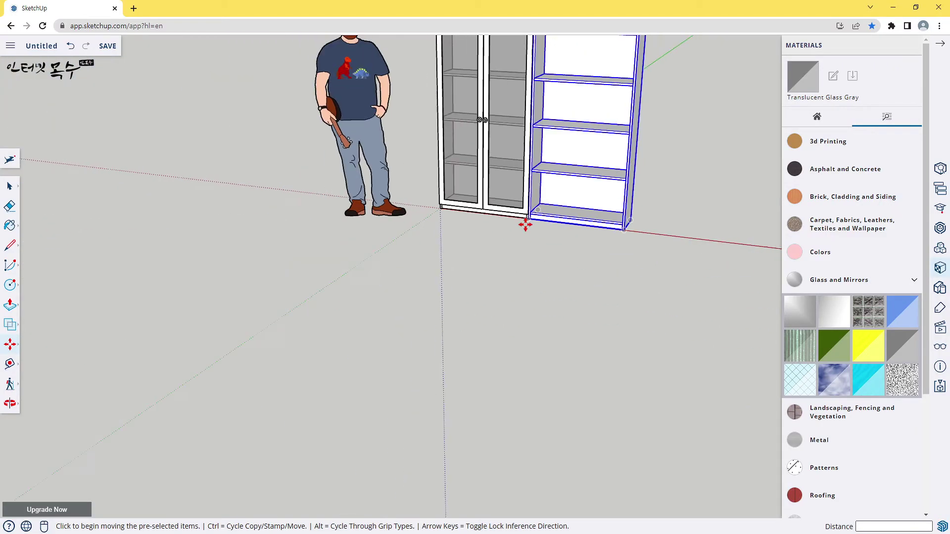
pyautogui.scroll(1, 523, 221)
pyautogui.scroll(1, 524, 221)
pyautogui.scroll(1, 524, 225)
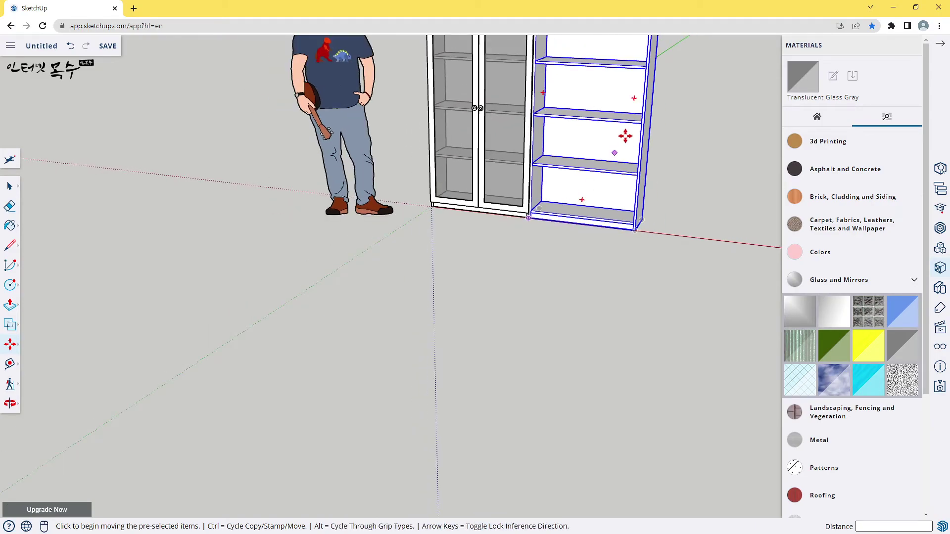
pyautogui.scroll(-2, 622, 140)
pyautogui.moveTo(622, 140)
pyautogui.mouseDown(button='middle')
pyautogui.moveTo(437, 262)
pyautogui.moveTo(443, 223)
pyautogui.moveTo(408, 231)
pyautogui.mouseUp(button='middle')
pyautogui.scroll(2, 407, 231)
pyautogui.scroll(1, 408, 231)
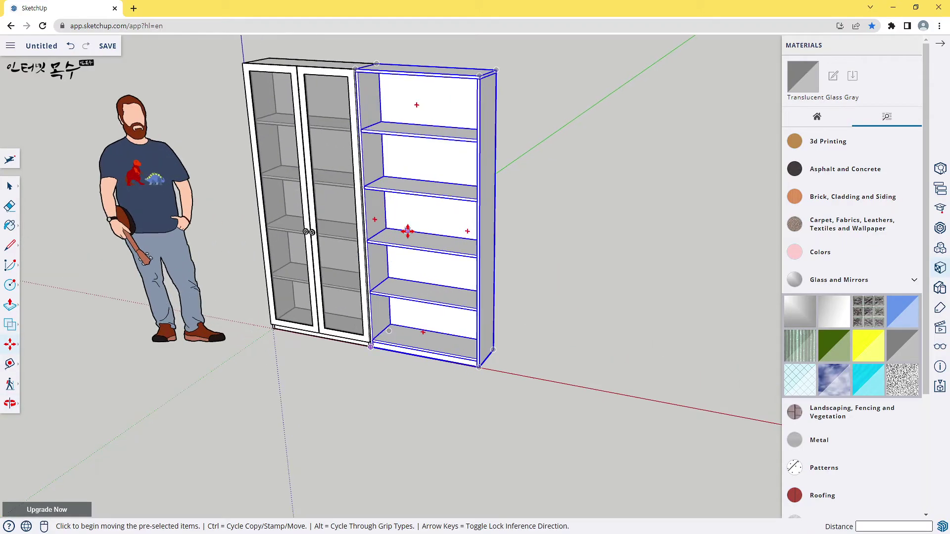
pyautogui.press('space')
# Explode the group holding both units and click through the open unit's panels and shelves
pyautogui.rightClick(409, 157)
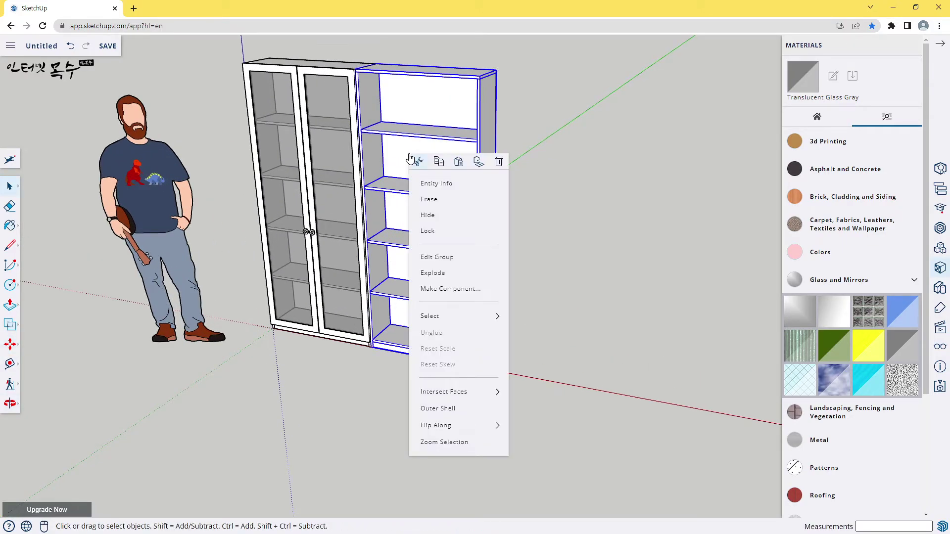
pyautogui.click(433, 274)
pyautogui.click(534, 188)
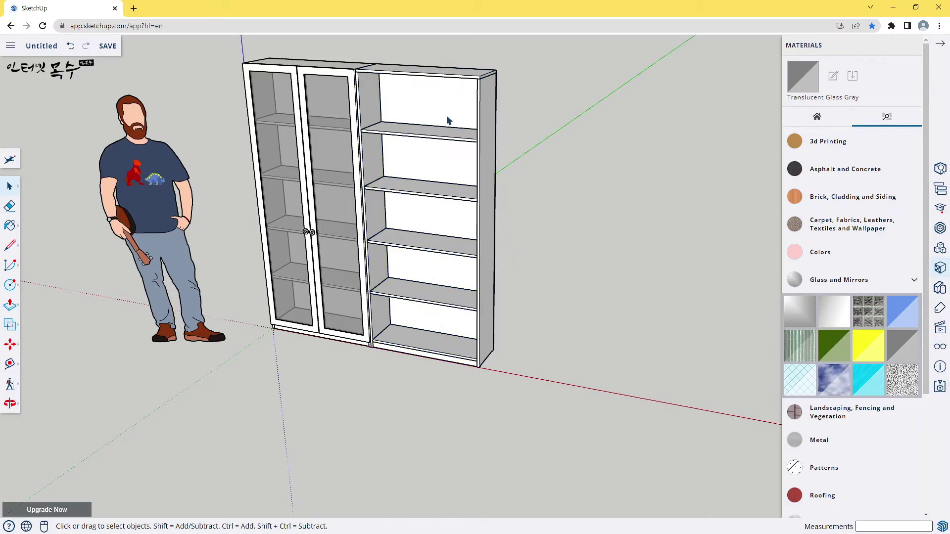
pyautogui.click(487, 277)
pyautogui.click(425, 356)
pyautogui.click(389, 278)
pyautogui.click(396, 247)
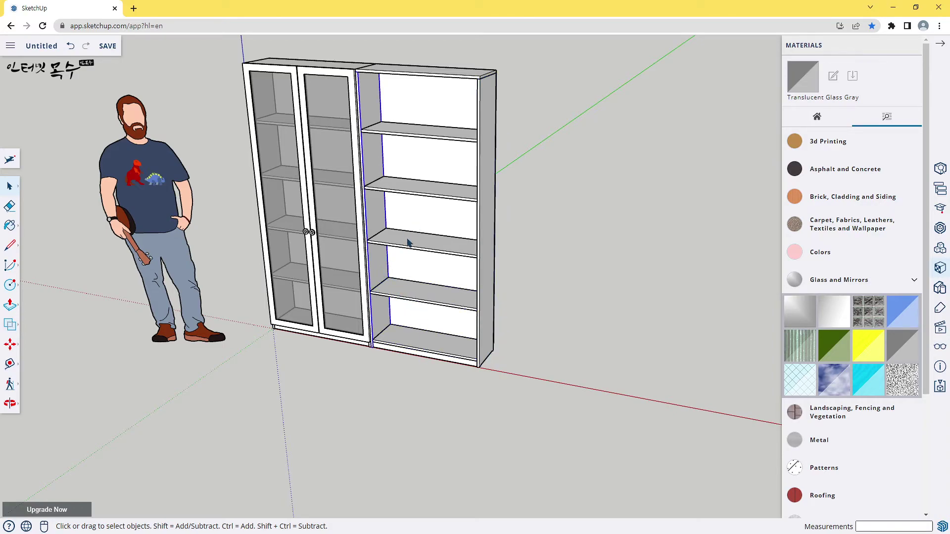
pyautogui.click(425, 243)
pyautogui.click(437, 220)
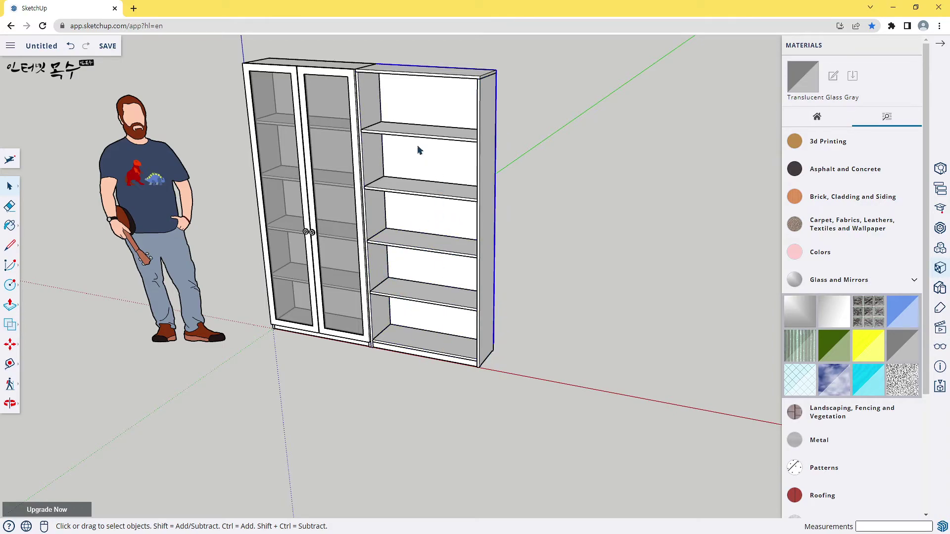
pyautogui.click(417, 122)
# Deselect the glass-door cabinet so only the open shelf unit stays selected
pyautogui.click(589, 176)
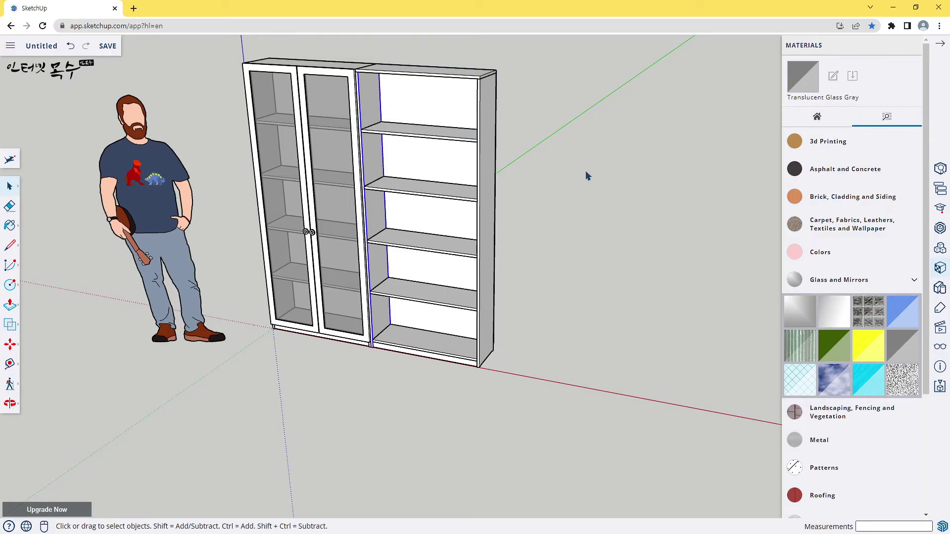
pyautogui.moveTo(588, 176); pyautogui.dragTo(576, 132, button='middle')
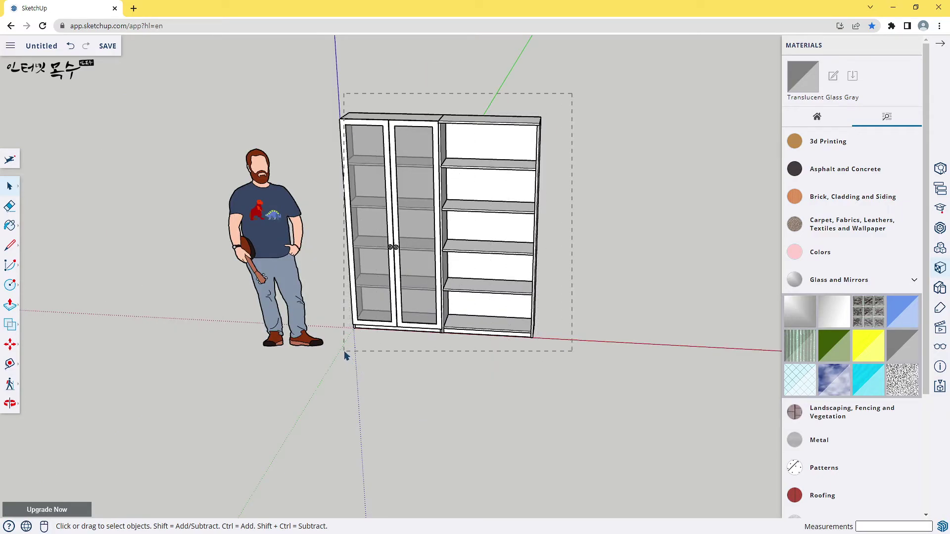
pyautogui.press('Escape')
pyautogui.keyDown('shift'); pyautogui.click(412, 221); pyautogui.keyUp('shift')
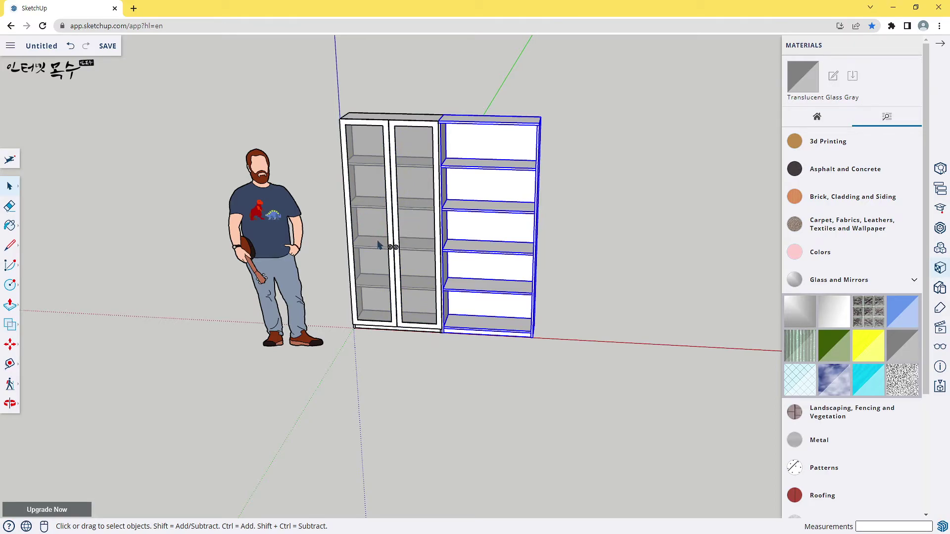
pyautogui.moveTo(581, 297); pyautogui.dragTo(484, 357, button='middle')
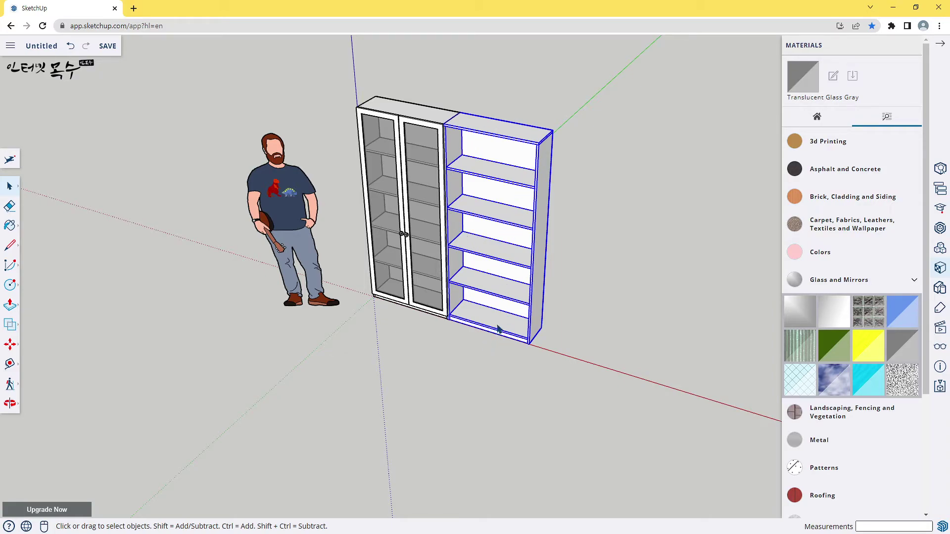
# Explode the open shelf unit into loose panels and clear the selection
pyautogui.rightClick(483, 186)
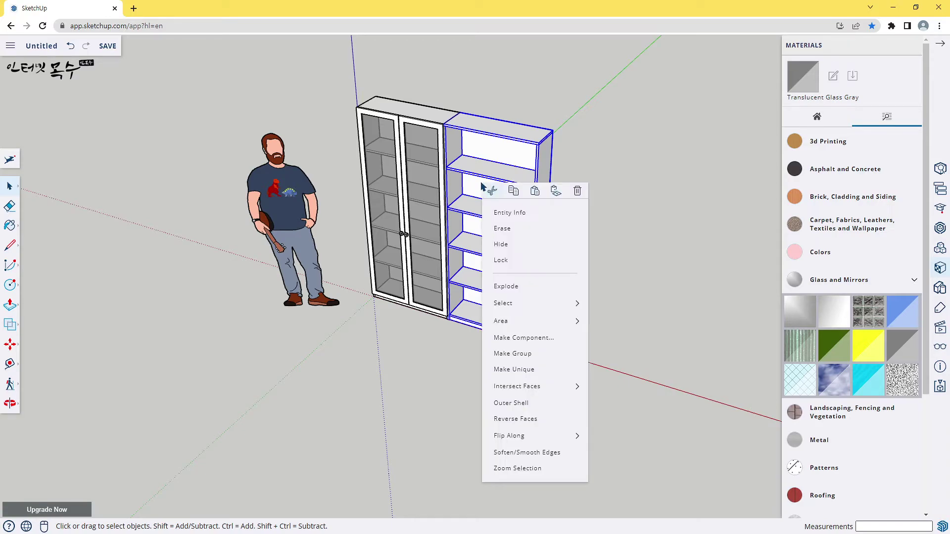
pyautogui.click(515, 287)
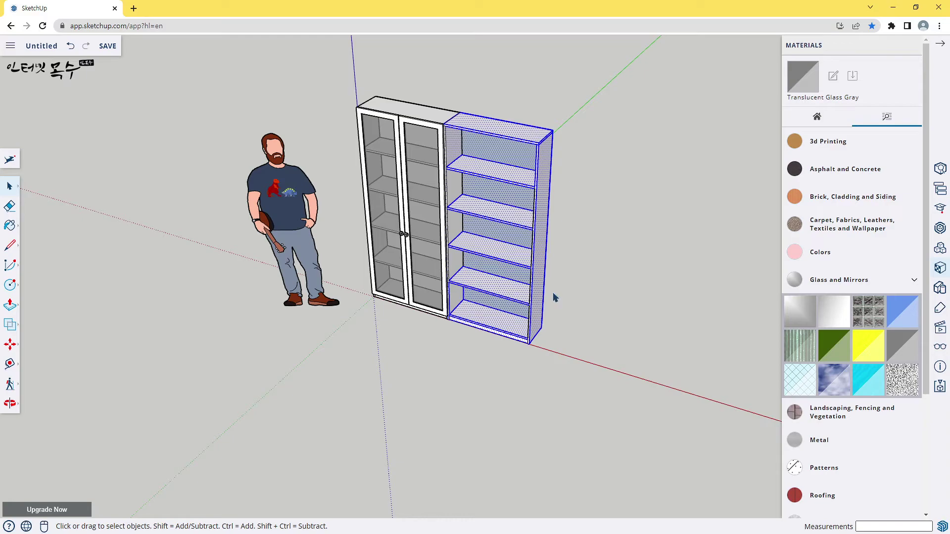
pyautogui.scroll(3, 518, 280)
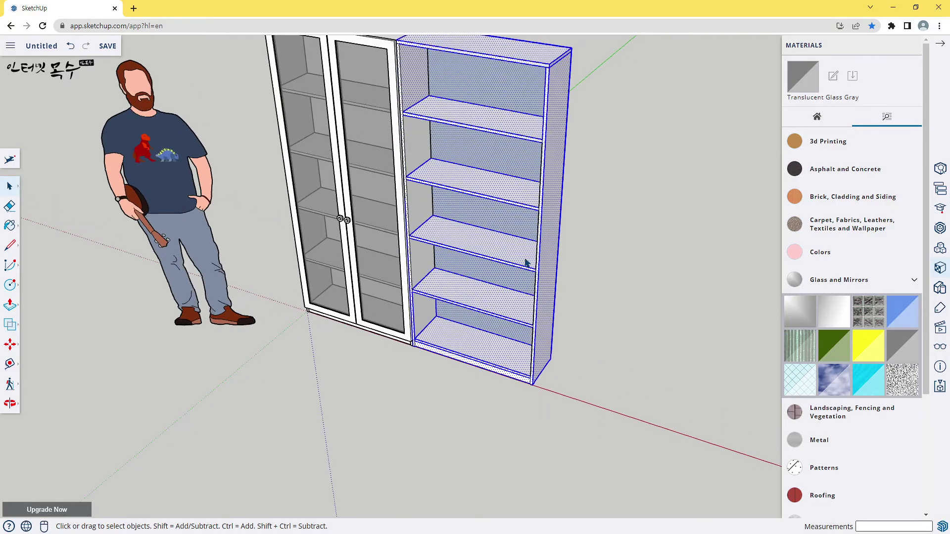
pyautogui.scroll(-2, 513, 263)
pyautogui.scroll(2, 549, 263)
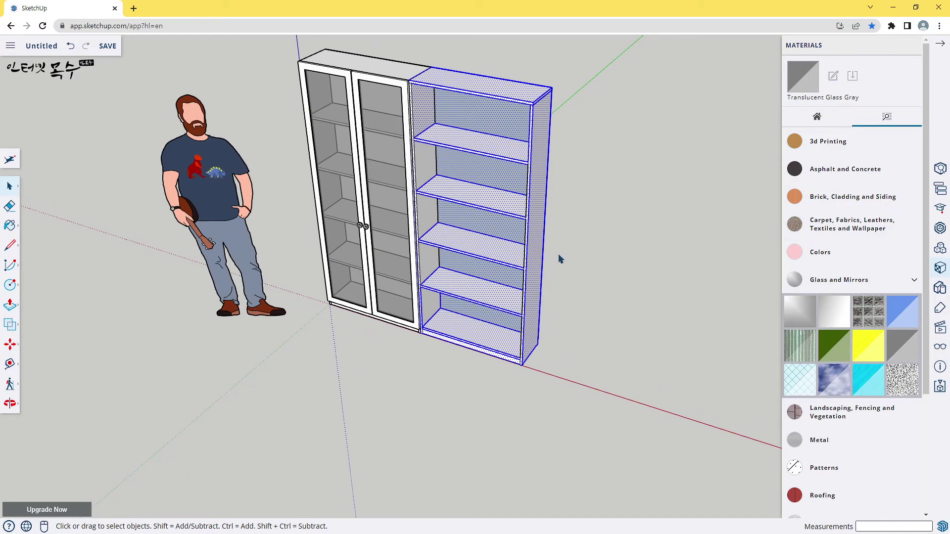
pyautogui.click(584, 179)
pyautogui.moveTo(384, 213)
pyautogui.mouseDown(button='middle')
pyautogui.moveTo(300, 279)
pyautogui.moveTo(505, 311)
pyautogui.moveTo(504, 236)
pyautogui.moveTo(569, 182)
pyautogui.mouseUp(button='middle')
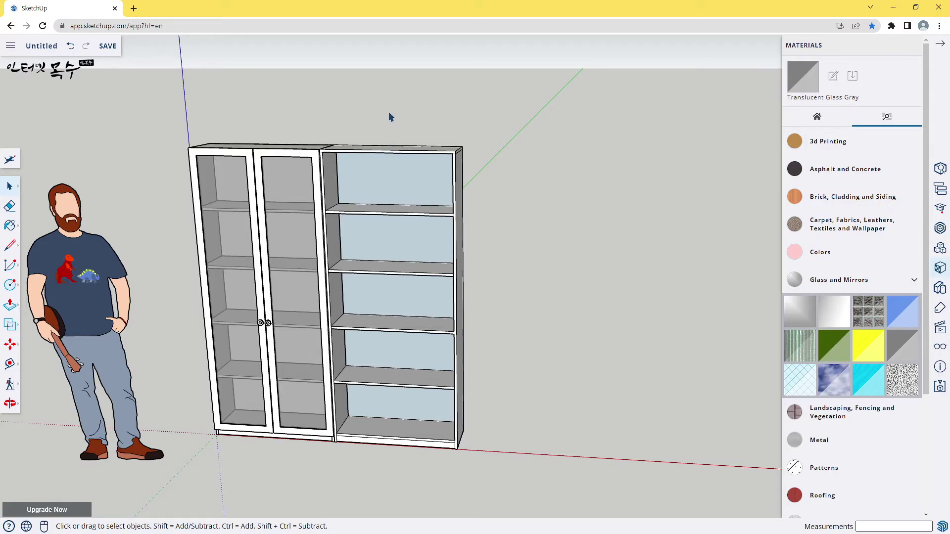
# Move the open unit's right side panel 450 mm along red toward the cabinet
pyautogui.moveTo(388, 112); pyautogui.dragTo(540, 497)
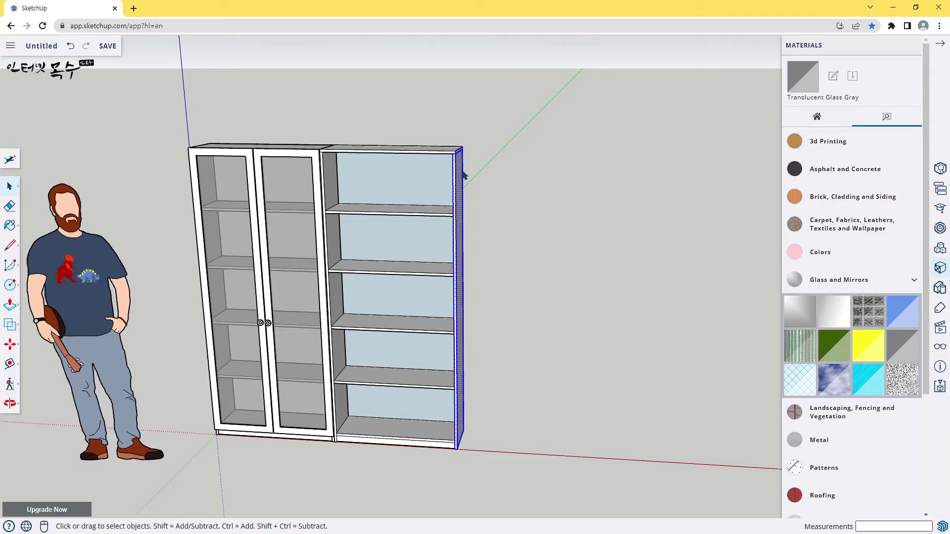
pyautogui.press('m')
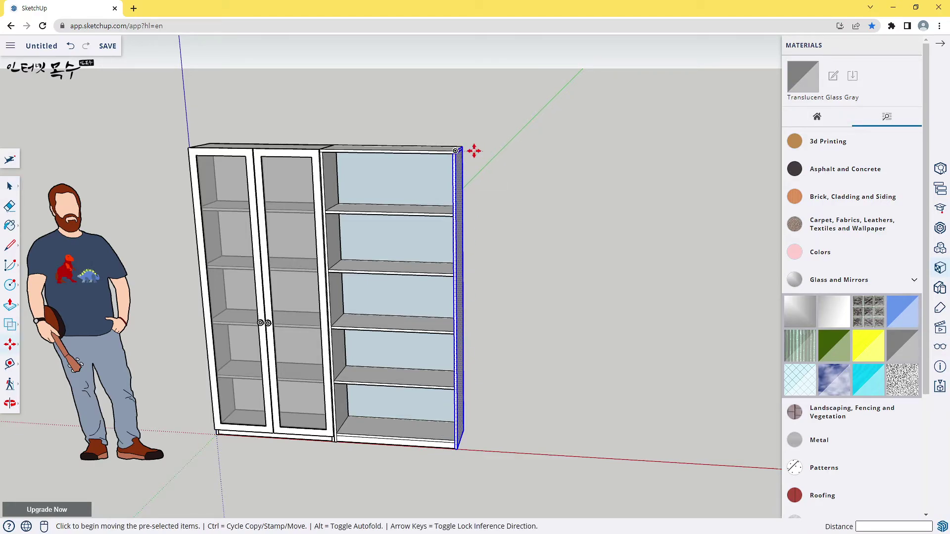
pyautogui.click(455, 149)
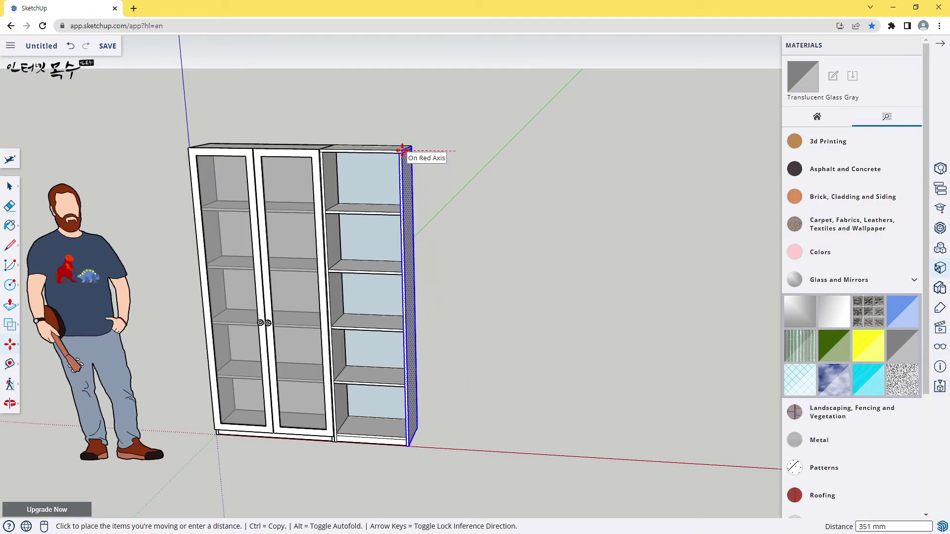
pyautogui.write('450')
pyautogui.press('Return')
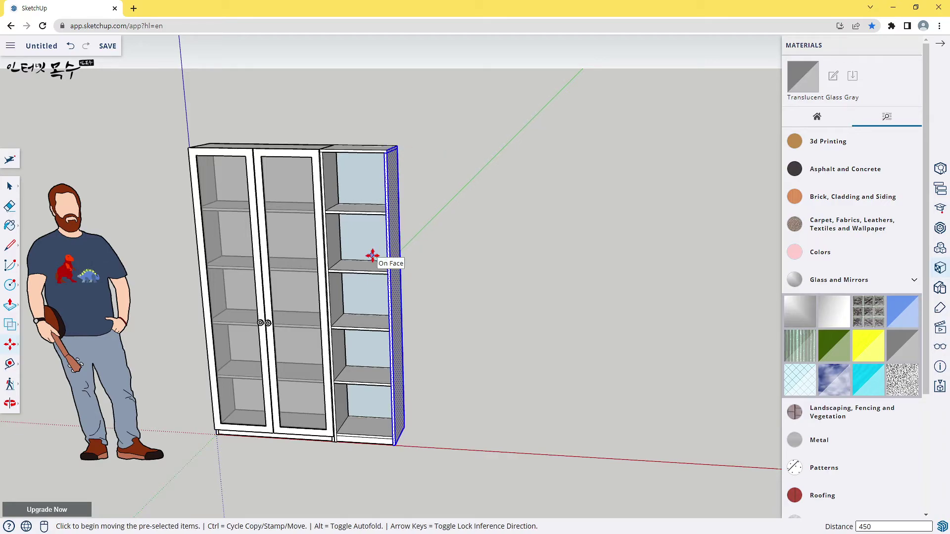
# Regroup the narrowed shelf unit's geometry
pyautogui.press('space')
pyautogui.click(377, 227)
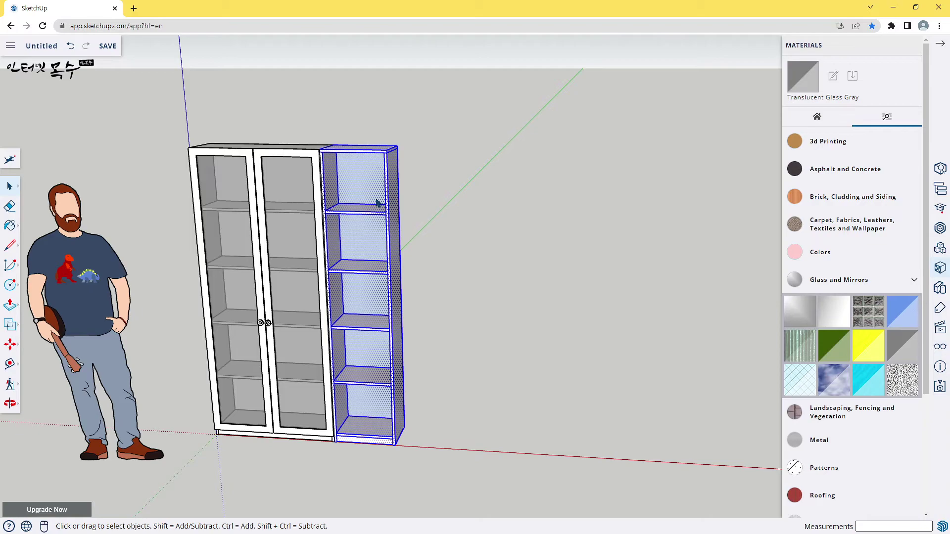
pyautogui.hotkey('ctrl', 'g')
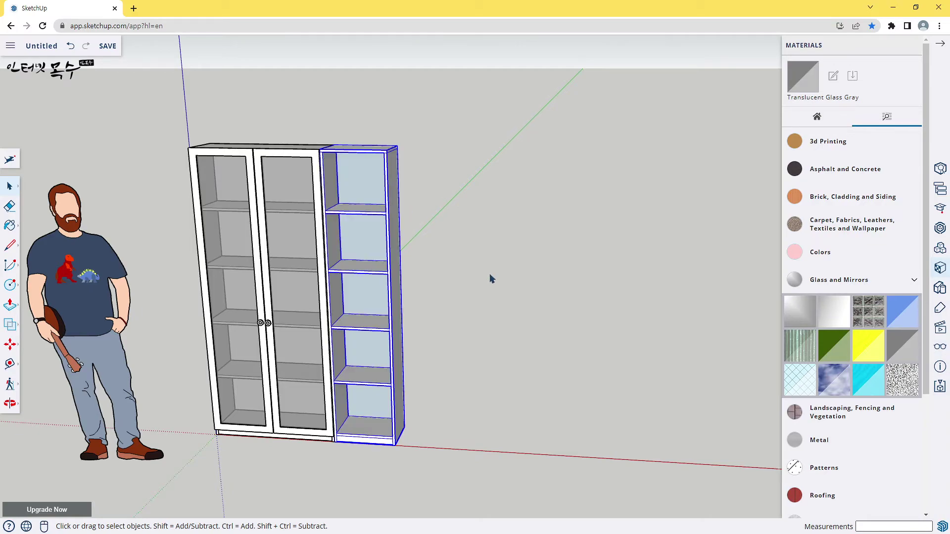
pyautogui.click(491, 278)
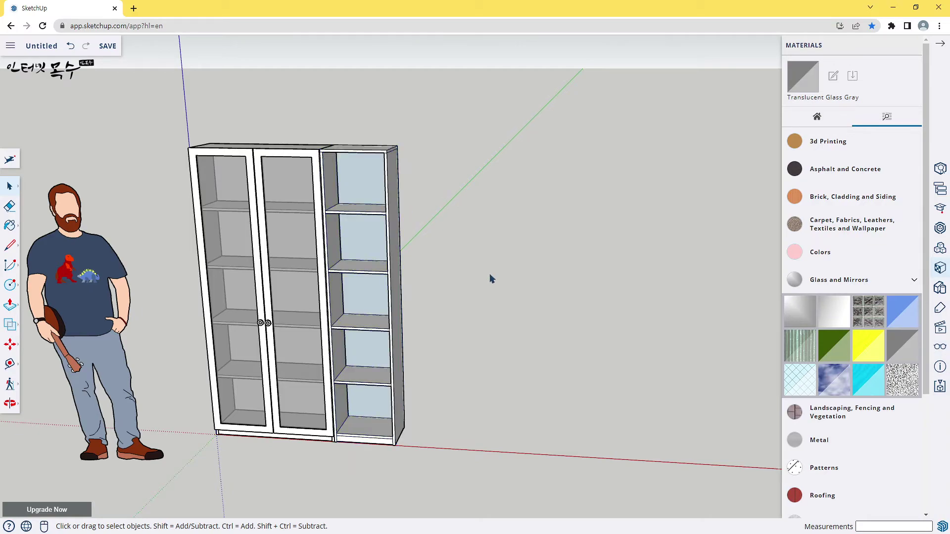
pyautogui.click(306, 164)
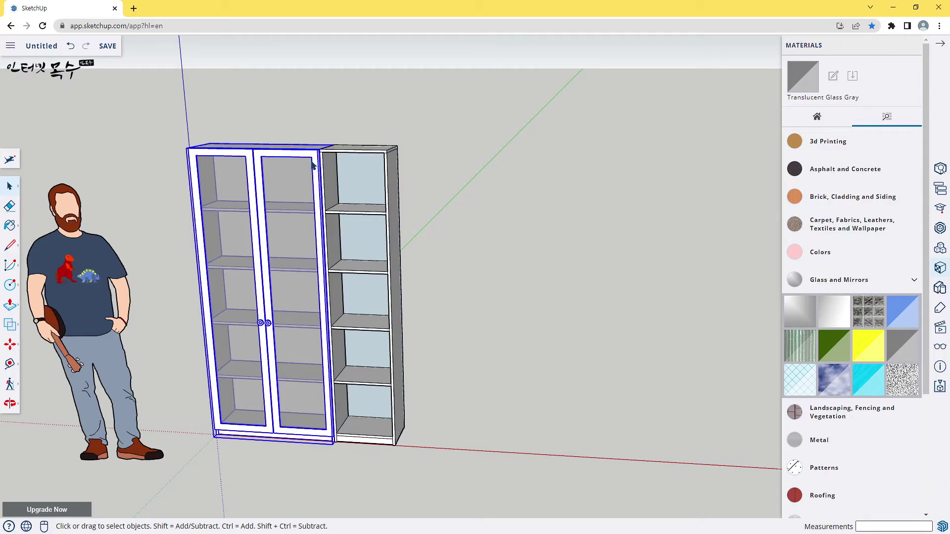
pyautogui.keyDown('ctrl'); pyautogui.click(375, 200); pyautogui.keyUp('ctrl')
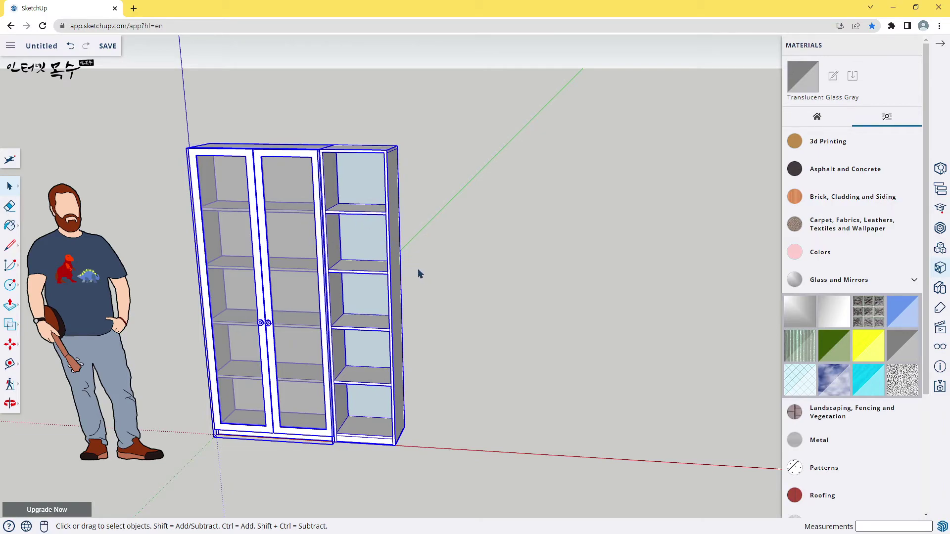
pyautogui.scroll(-3, 465, 285)
pyautogui.click(477, 297)
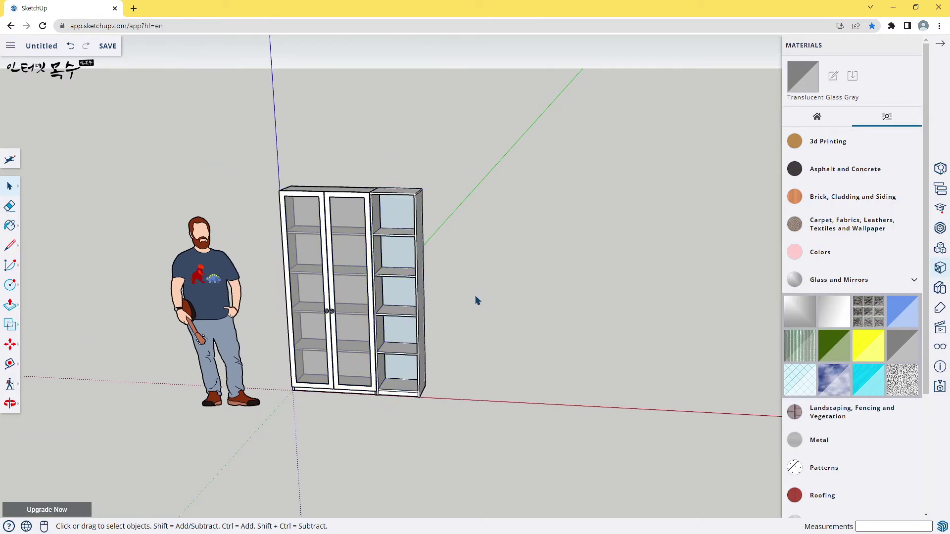
pyautogui.moveTo(526, 396)
pyautogui.mouseDown(button='middle')
pyautogui.moveTo(291, 314)
pyautogui.moveTo(214, 360)
pyautogui.moveTo(356, 392)
pyautogui.moveTo(469, 380)
pyautogui.mouseUp(button='middle')
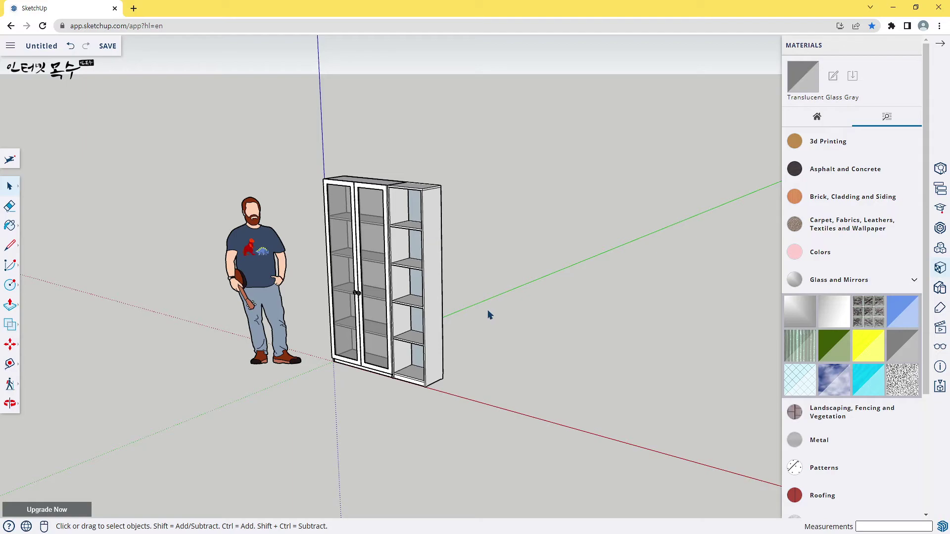
# Paint the bookcase with the pale olive wood material from the Wood category
pyautogui.press('b')
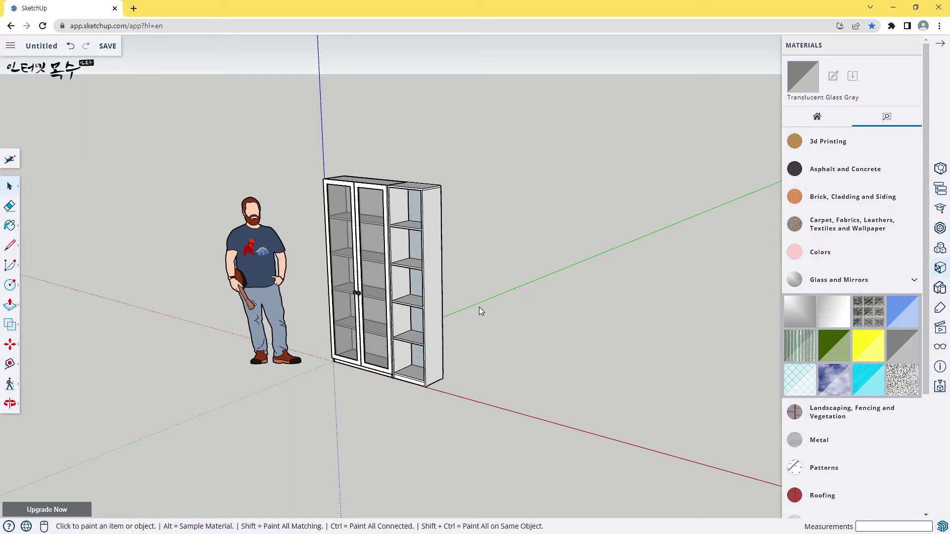
pyautogui.scroll(-1, 842, 432)
pyautogui.scroll(-2, 843, 448)
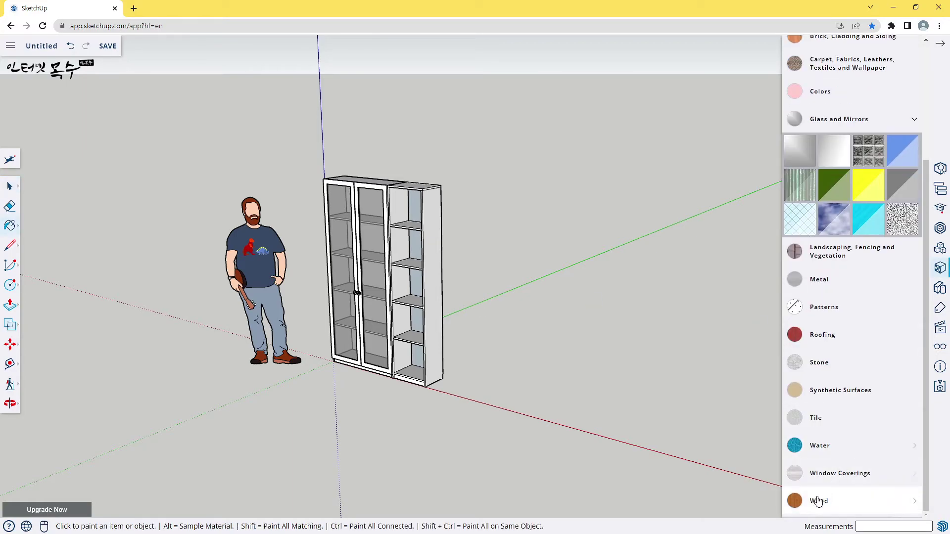
pyautogui.click(833, 501)
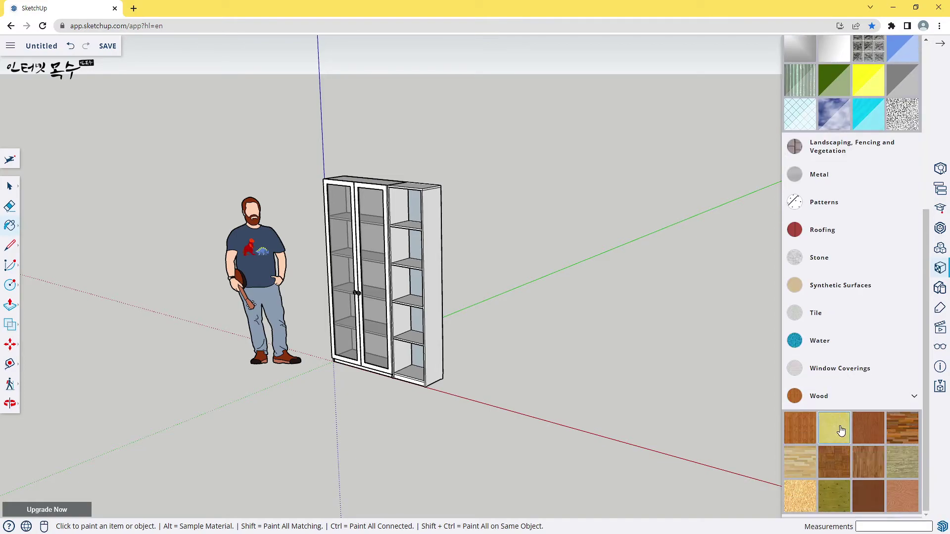
pyautogui.click(897, 466)
pyautogui.click(375, 287)
# Repaint the bookcase in a darker brown wood and orbit around to check it
pyautogui.scroll(2, 418, 295)
pyautogui.scroll(5, 421, 294)
pyautogui.moveTo(420, 295); pyautogui.dragTo(488, 293, button='middle')
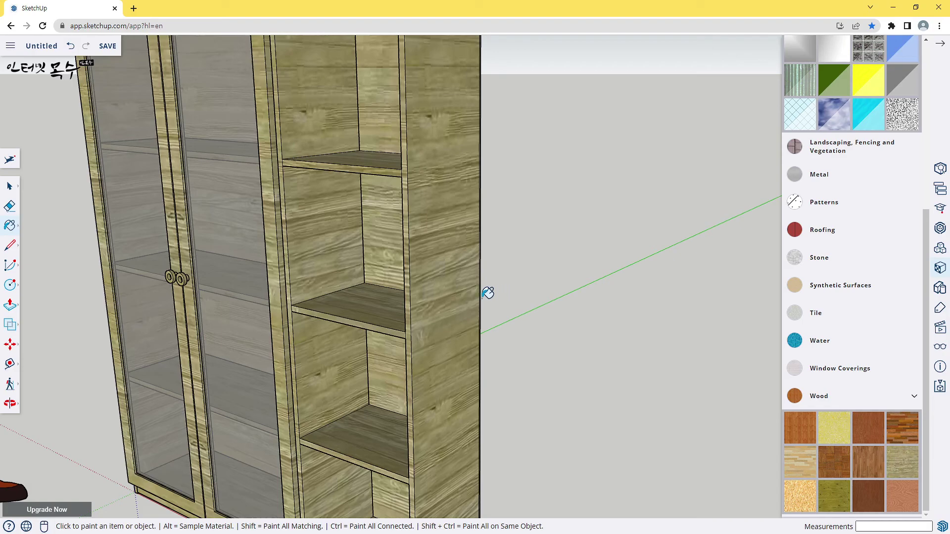
pyautogui.scroll(-3, 488, 296)
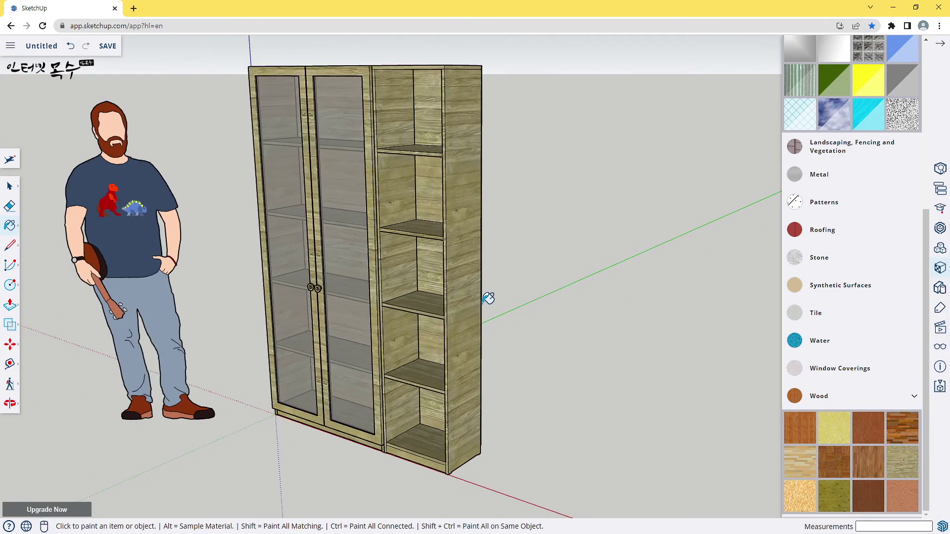
pyautogui.click(418, 267)
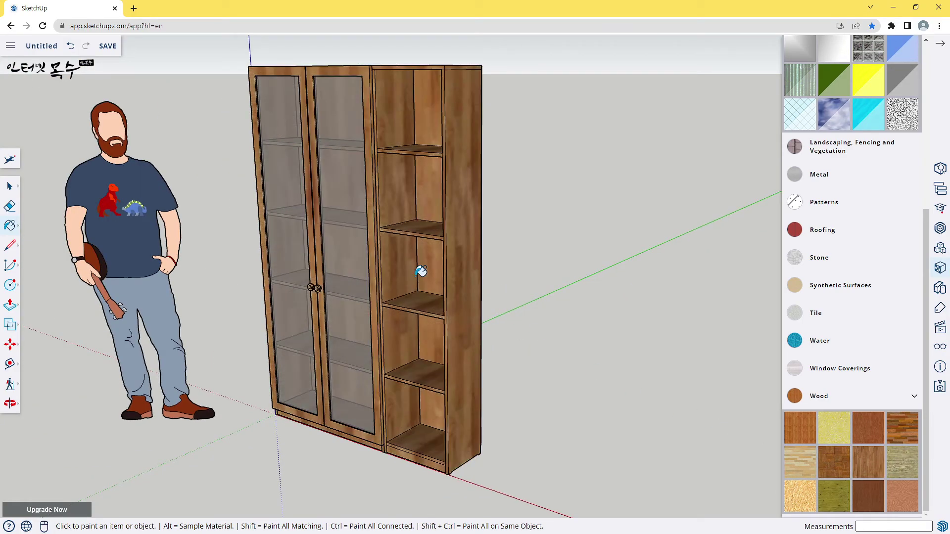
pyautogui.moveTo(551, 319)
pyautogui.mouseDown(button='middle')
pyautogui.moveTo(100, 322)
pyautogui.moveTo(331, 311)
pyautogui.moveTo(240, 314)
pyautogui.mouseUp(button='middle')
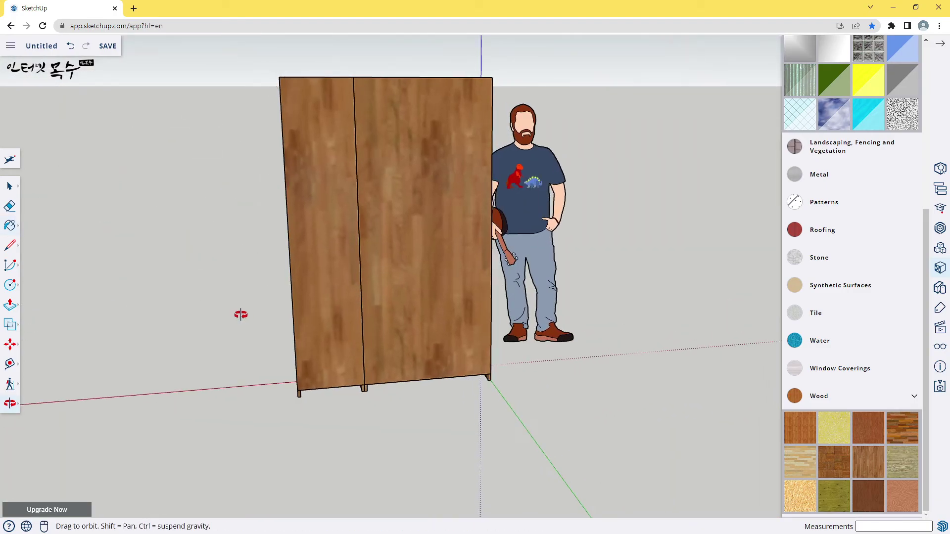
pyautogui.scroll(2, 322, 271)
pyautogui.scroll(2, 324, 266)
pyautogui.moveTo(326, 268)
pyautogui.mouseDown(button='middle')
pyautogui.moveTo(350, 322)
pyautogui.moveTo(293, 307)
pyautogui.moveTo(572, 295)
pyautogui.moveTo(531, 310)
pyautogui.moveTo(543, 263)
pyautogui.mouseUp(button='middle')
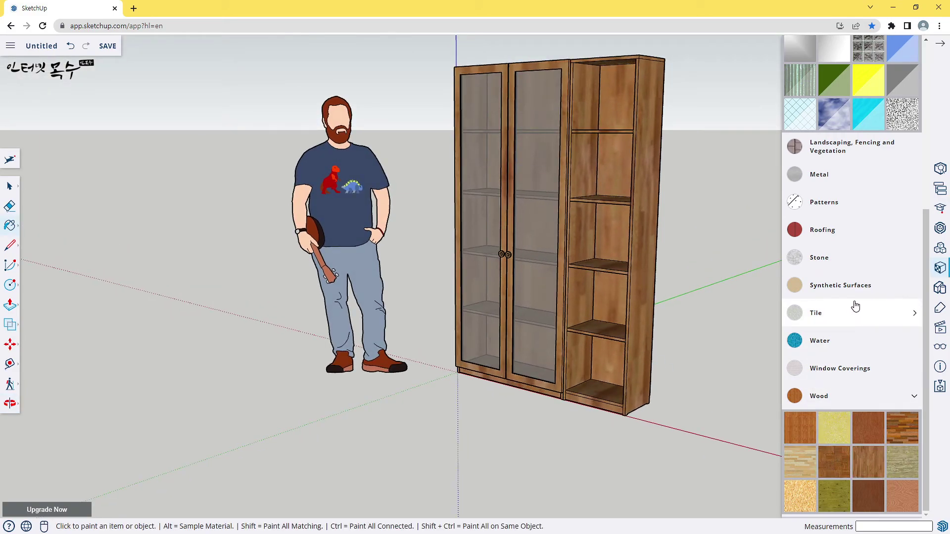
# Repaint the whole bookcase in grey stone from the Stone materials
pyautogui.click(831, 259)
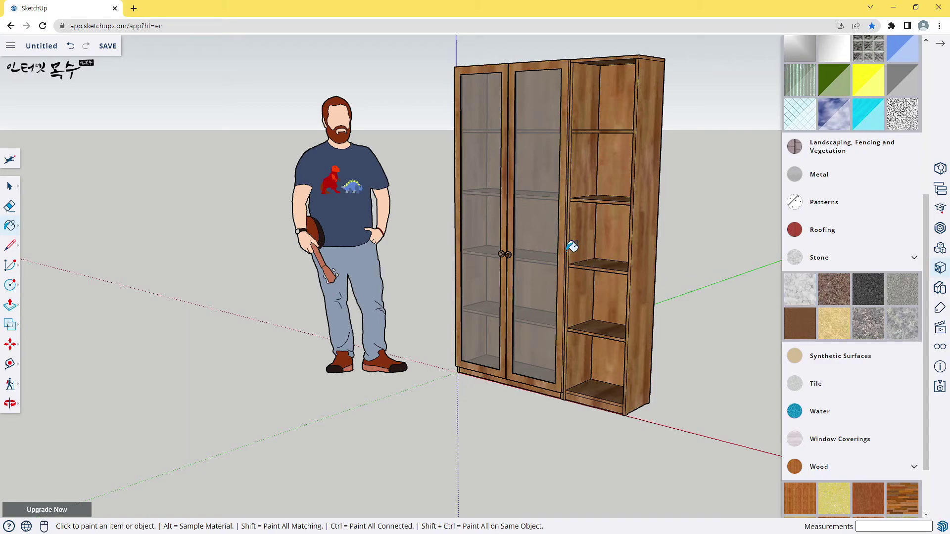
pyautogui.click(619, 252)
pyautogui.moveTo(618, 252); pyautogui.dragTo(477, 297, button='middle')
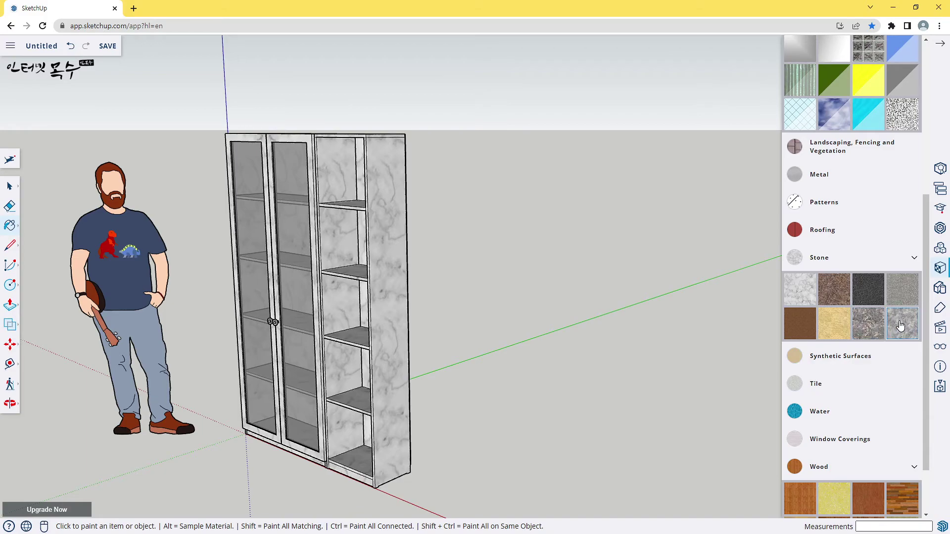
pyautogui.click(900, 325)
pyautogui.click(338, 259)
pyautogui.moveTo(307, 297)
pyautogui.mouseDown(button='middle')
pyautogui.moveTo(524, 347)
pyautogui.moveTo(431, 305)
pyautogui.mouseUp(button='middle')
pyautogui.press('space')
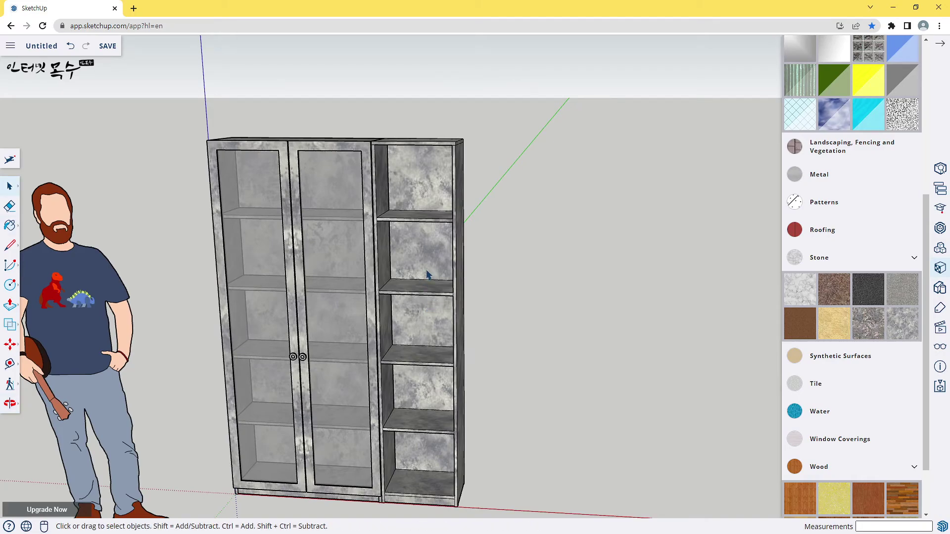
# Inside the bookcase component, paint the open shelving section white marble, then exit editing
pyautogui.doubleClick(429, 275)
pyautogui.moveTo(562, 275)
pyautogui.mouseDown(button='middle')
pyautogui.moveTo(409, 333)
pyautogui.moveTo(348, 339)
pyautogui.mouseUp(button='middle')
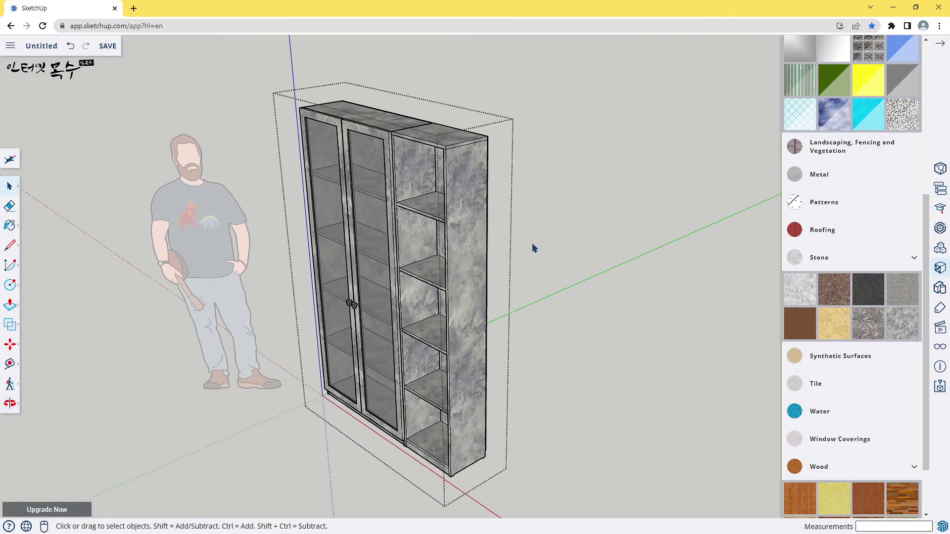
pyautogui.moveTo(533, 248); pyautogui.dragTo(433, 281, button='middle')
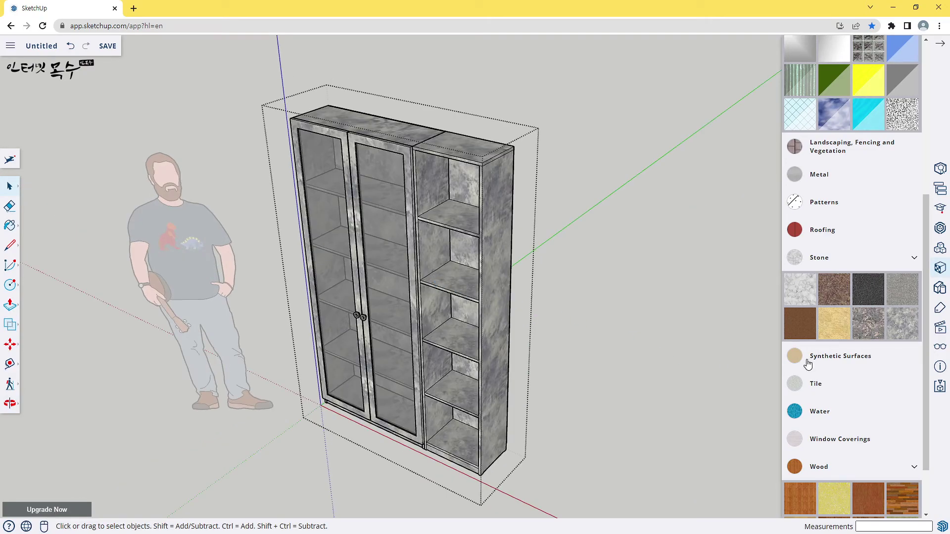
pyautogui.click(790, 294)
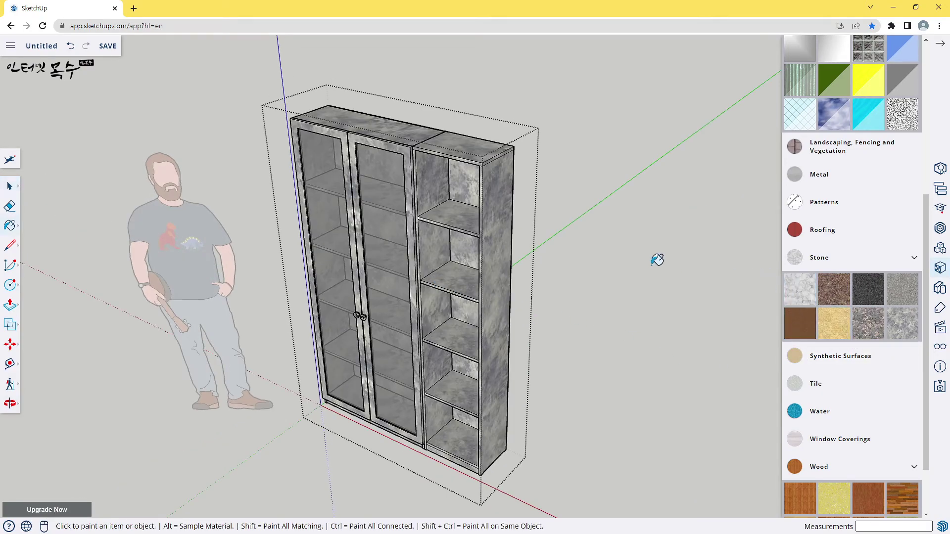
pyautogui.click(501, 249)
pyautogui.moveTo(597, 290)
pyautogui.mouseDown(button='middle')
pyautogui.moveTo(313, 329)
pyautogui.moveTo(492, 281)
pyautogui.moveTo(295, 292)
pyautogui.moveTo(482, 258)
pyautogui.moveTo(446, 197)
pyautogui.moveTo(277, 235)
pyautogui.moveTo(625, 320)
pyautogui.moveTo(542, 321)
pyautogui.moveTo(341, 299)
pyautogui.moveTo(568, 329)
pyautogui.moveTo(603, 303)
pyautogui.moveTo(640, 296)
pyautogui.mouseUp(button='middle')
pyautogui.press('space')
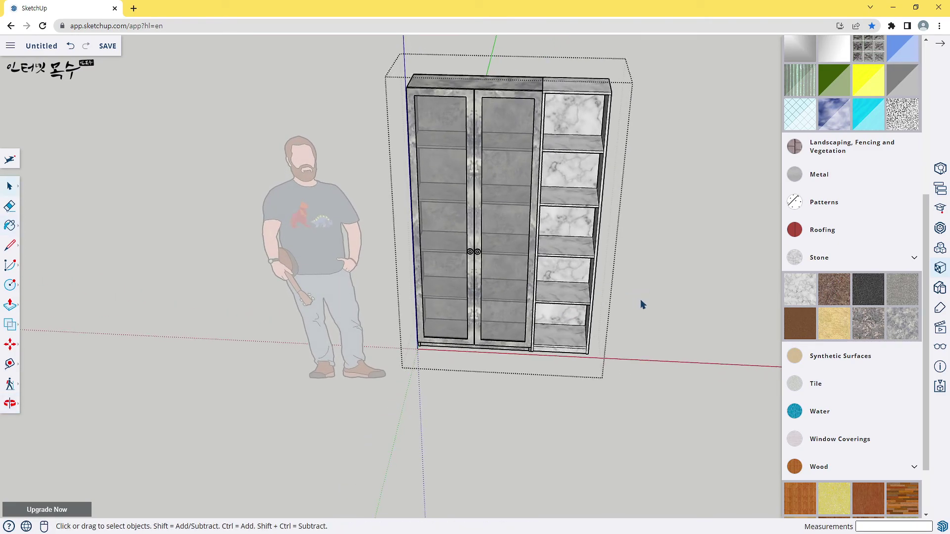
pyautogui.click(661, 281)
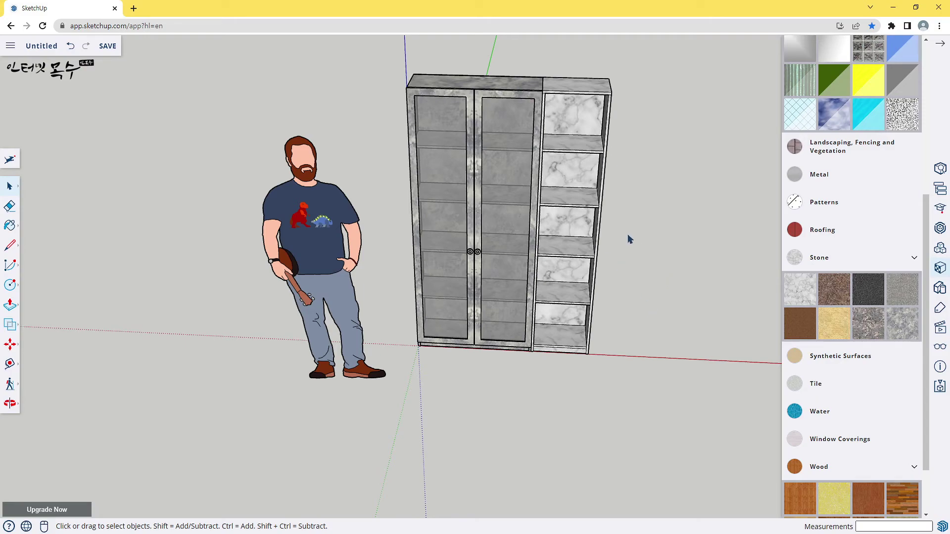
# Orbit to a top-down view and open the bookcase component for editing
pyautogui.scroll(1, 638, 244)
pyautogui.scroll(2, 637, 244)
pyautogui.scroll(-2, 616, 234)
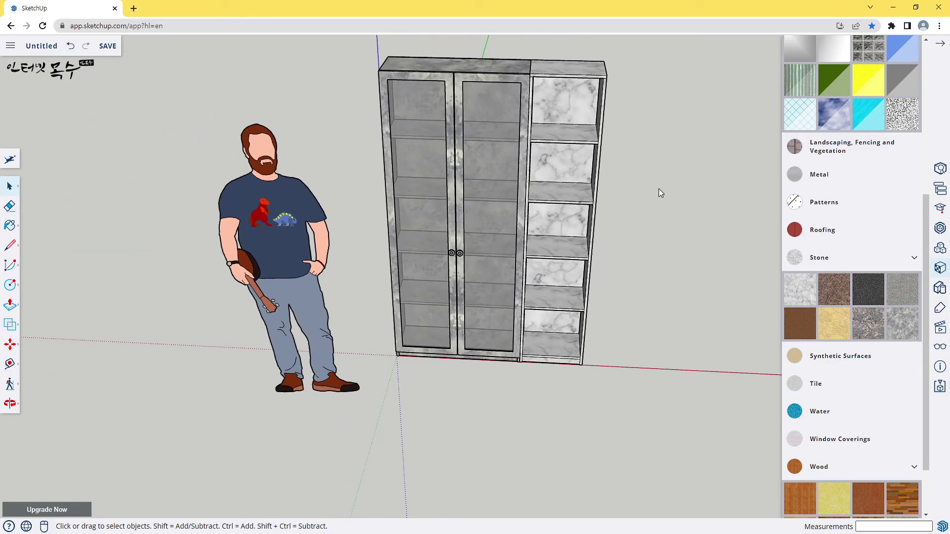
pyautogui.moveTo(658, 191); pyautogui.dragTo(608, 266, button='middle')
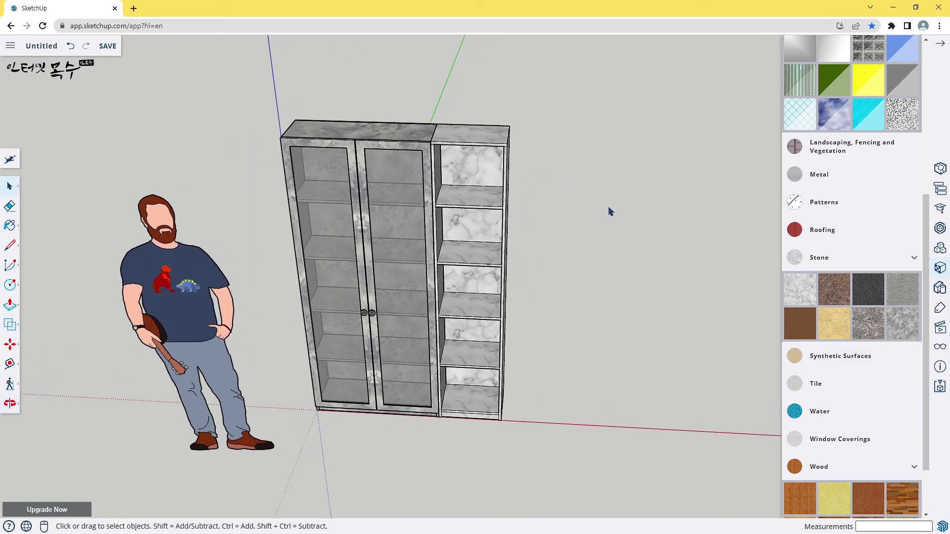
pyautogui.moveTo(610, 211)
pyautogui.mouseDown(button='middle')
pyautogui.moveTo(395, 218)
pyautogui.moveTo(417, 262)
pyautogui.moveTo(409, 178)
pyautogui.mouseUp(button='middle')
pyautogui.click(409, 177)
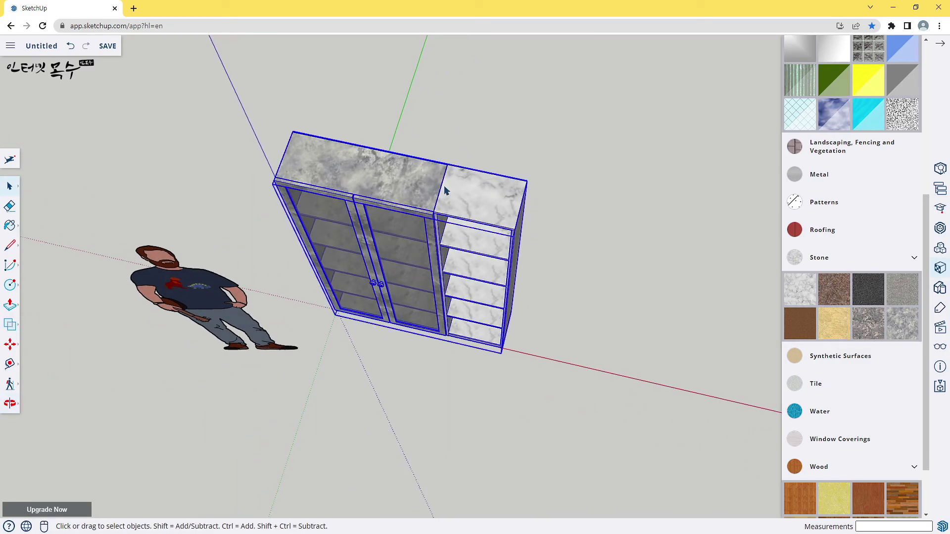
pyautogui.doubleClick(408, 176)
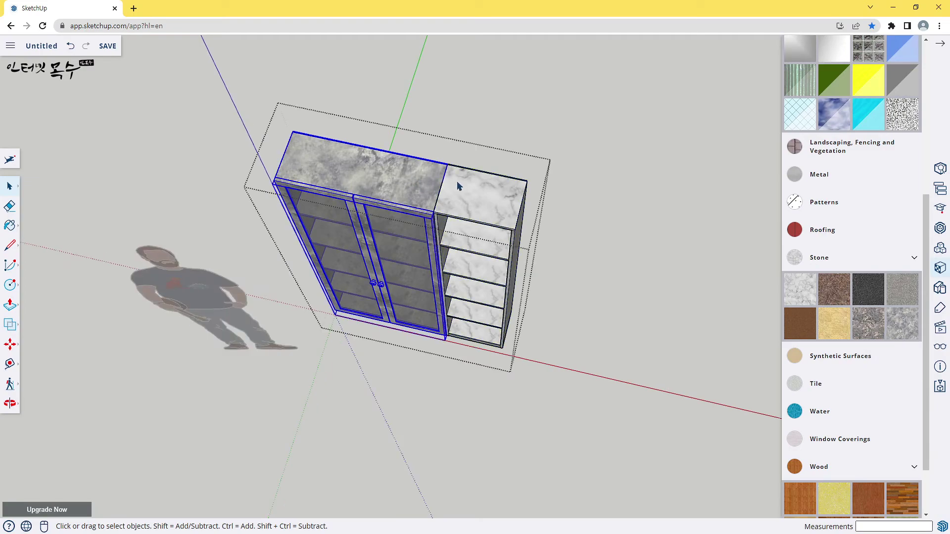
# Drill into the glass-door cabinet and door assembly and select the left glass door
pyautogui.click(456, 181)
pyautogui.click(424, 193)
pyautogui.doubleClick(371, 186)
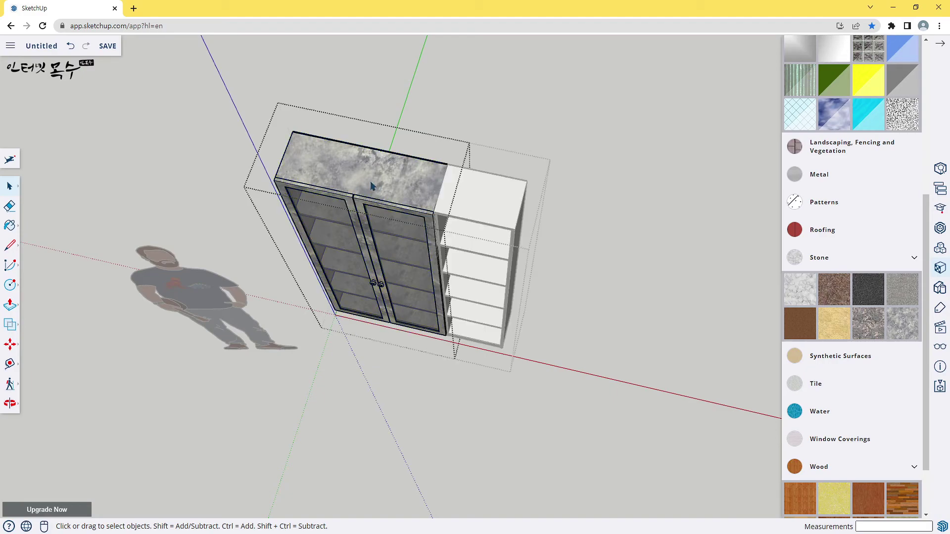
pyautogui.click(348, 199)
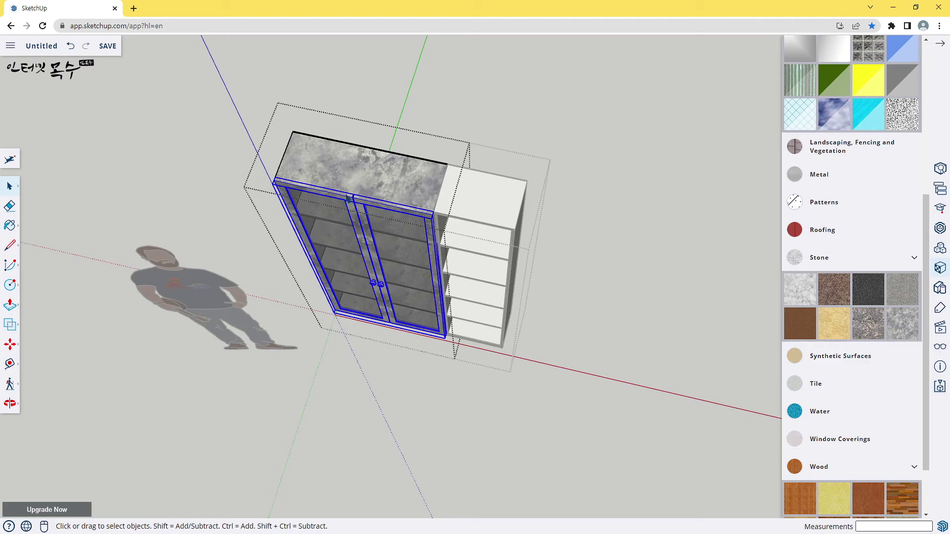
pyautogui.doubleClick(349, 199)
pyautogui.click(344, 200)
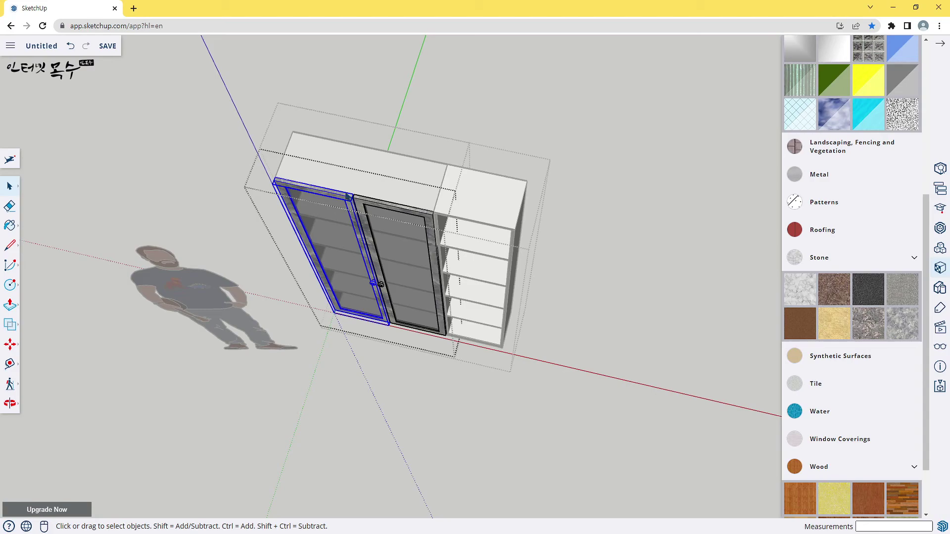
# Rotate the left glass door open around its hinge corner
pyautogui.press('q')
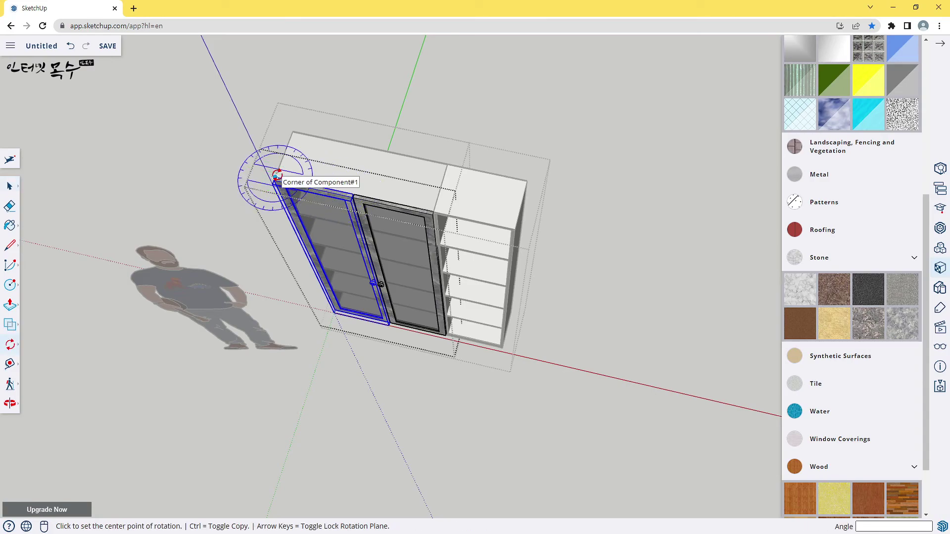
pyautogui.click(276, 177)
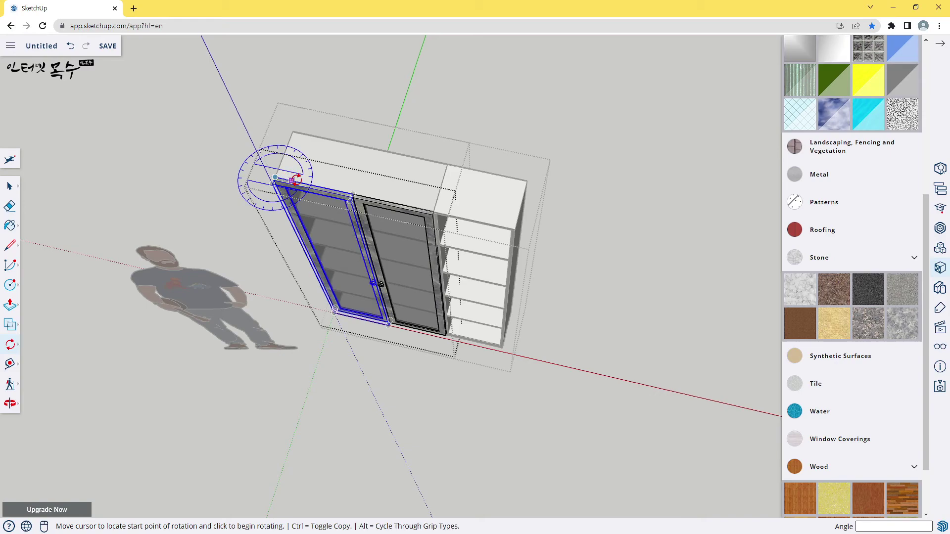
pyautogui.click(320, 186)
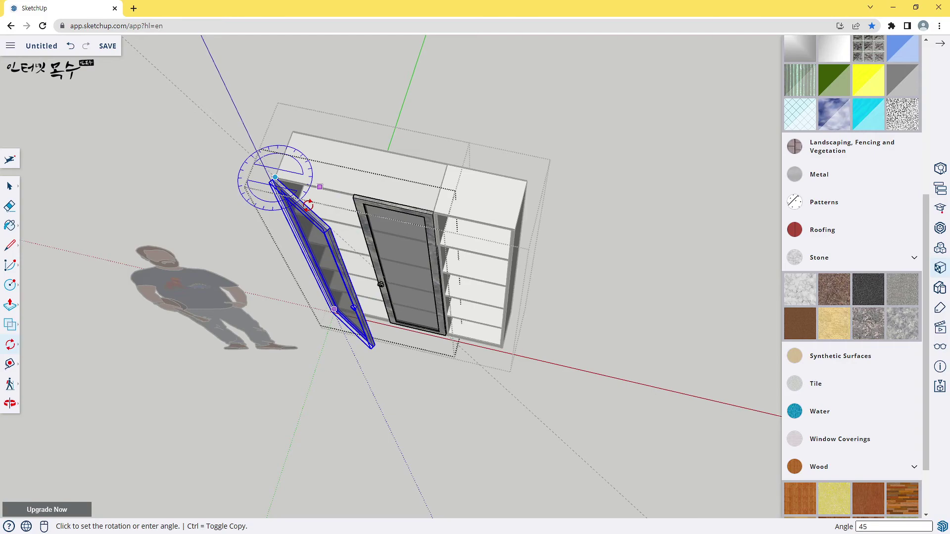
pyautogui.click(308, 204)
pyautogui.moveTo(526, 384)
pyautogui.mouseDown(button='middle')
pyautogui.moveTo(513, 210)
pyautogui.moveTo(487, 202)
pyautogui.mouseUp(button='middle')
pyautogui.scroll(-1, 297, 168)
pyautogui.scroll(3, 367, 138)
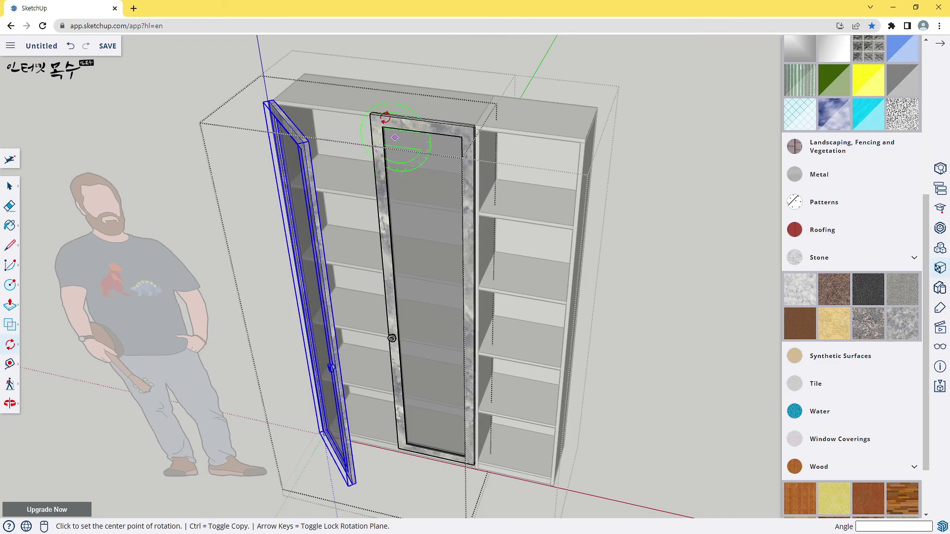
pyautogui.moveTo(386, 117)
pyautogui.mouseDown(button='middle')
pyautogui.moveTo(333, 205)
pyautogui.moveTo(339, 212)
pyautogui.mouseUp(button='middle')
pyautogui.scroll(3, 382, 166)
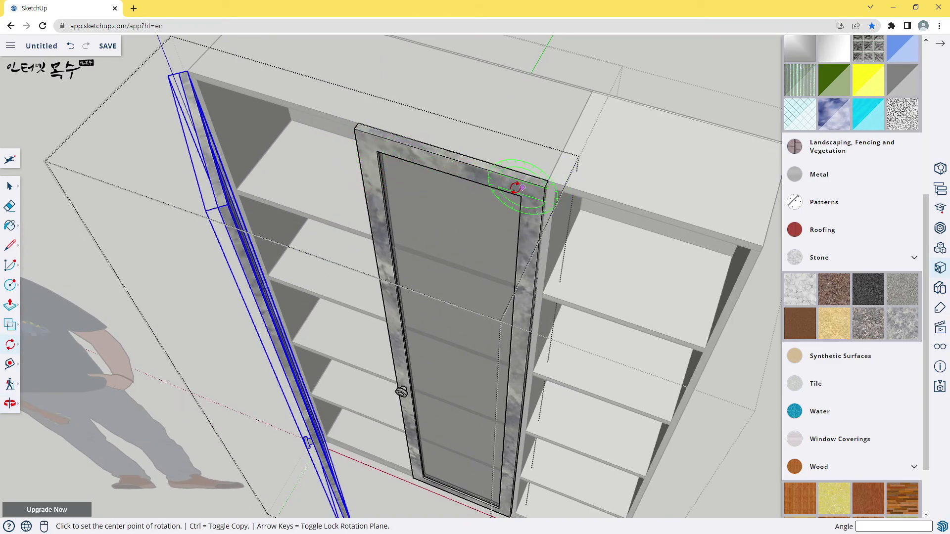
pyautogui.press('space')
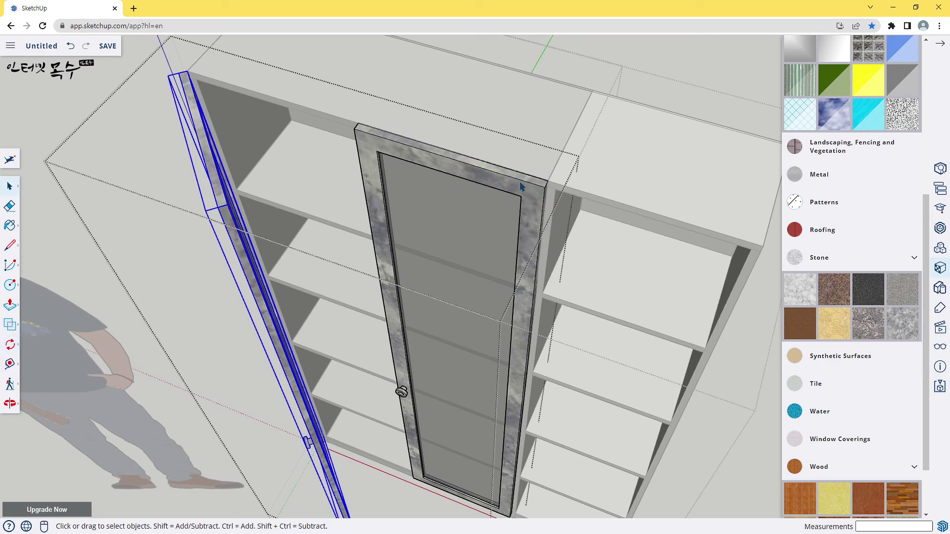
# Swing the middle glass door open 45 degrees and orbit out to the whole bookcase
pyautogui.click(520, 184)
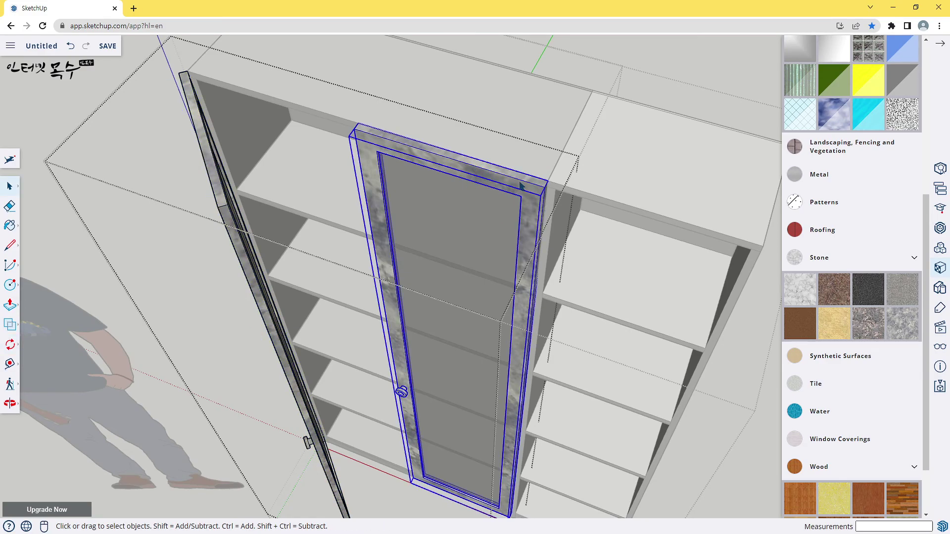
pyautogui.press('q')
pyautogui.moveTo(551, 181); pyautogui.dragTo(529, 196, button='middle')
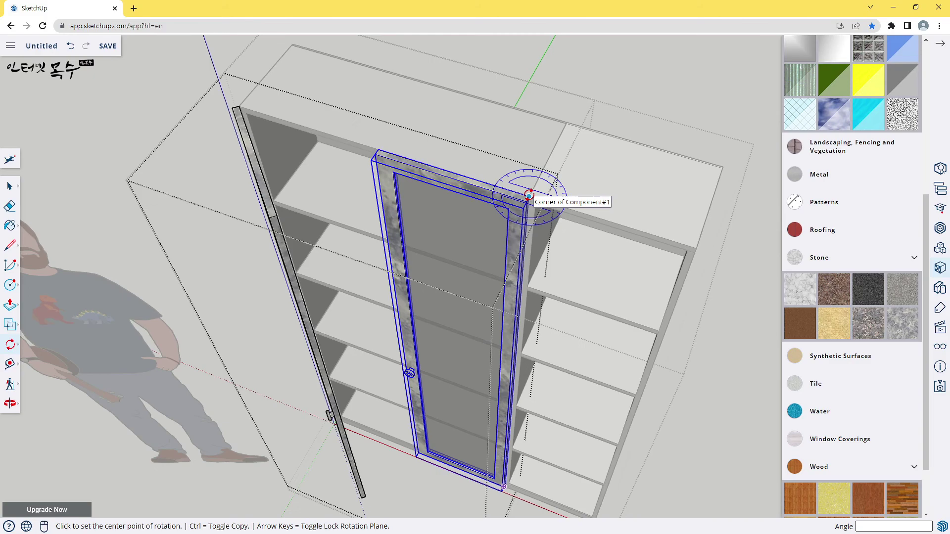
pyautogui.click(452, 172)
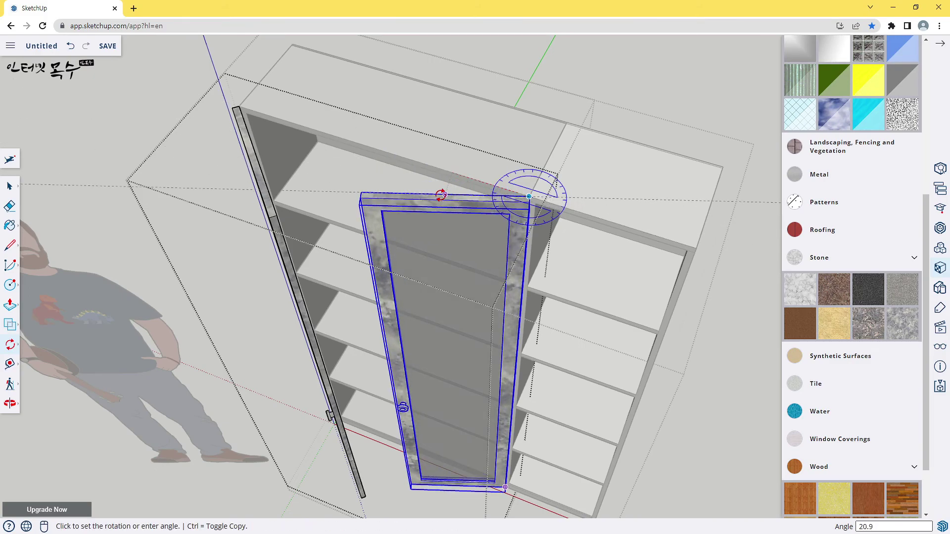
pyautogui.write('45')
pyautogui.press('Return')
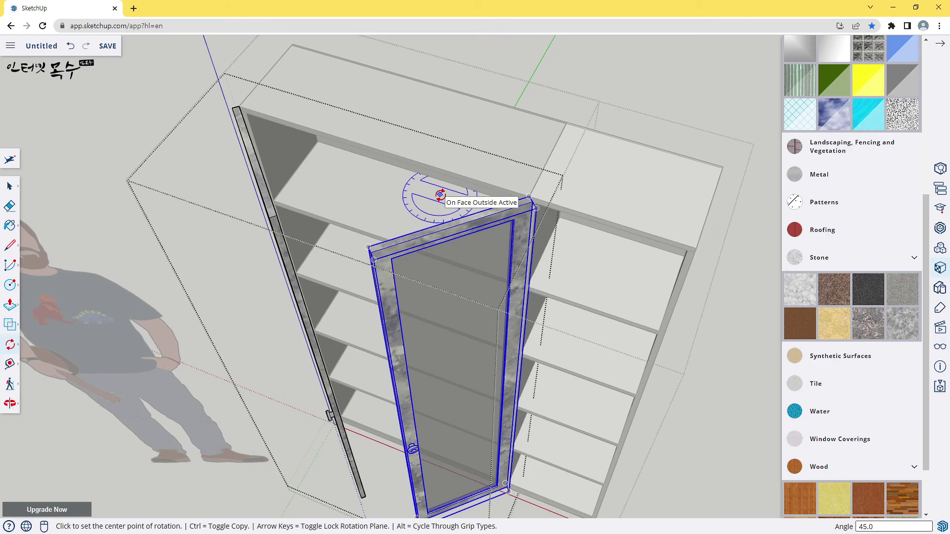
pyautogui.press('space')
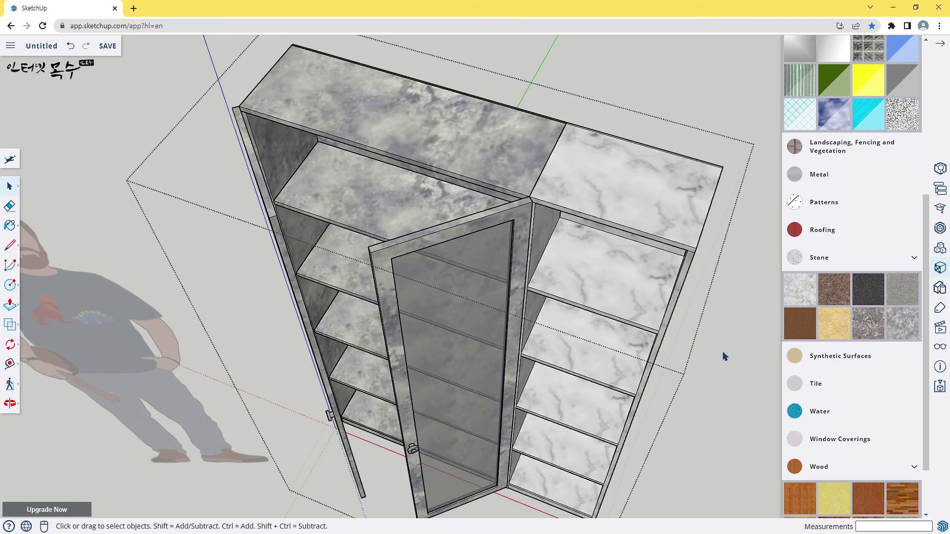
pyautogui.scroll(-3, 725, 355)
pyautogui.scroll(-3, 725, 355)
pyautogui.moveTo(725, 355)
pyautogui.mouseDown(button='middle')
pyautogui.moveTo(679, 407)
pyautogui.moveTo(600, 269)
pyautogui.moveTo(657, 388)
pyautogui.moveTo(456, 270)
pyautogui.moveTo(364, 265)
pyautogui.moveTo(404, 303)
pyautogui.moveTo(384, 292)
pyautogui.moveTo(510, 265)
pyautogui.moveTo(387, 276)
pyautogui.moveTo(518, 275)
pyautogui.moveTo(485, 276)
pyautogui.moveTo(544, 287)
pyautogui.mouseUp(button='middle')
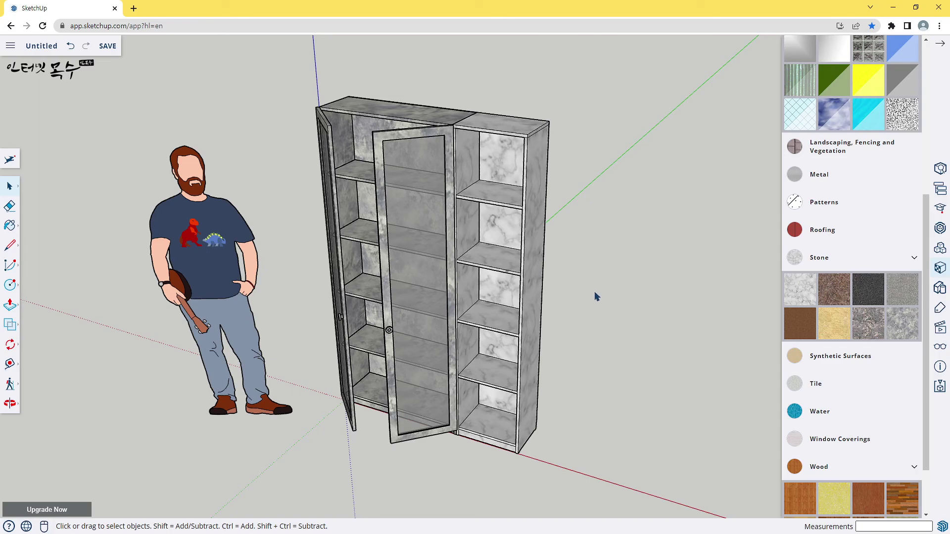
# Save the model as 책장2 in the SketchUp cloud project
pyautogui.click(107, 49)
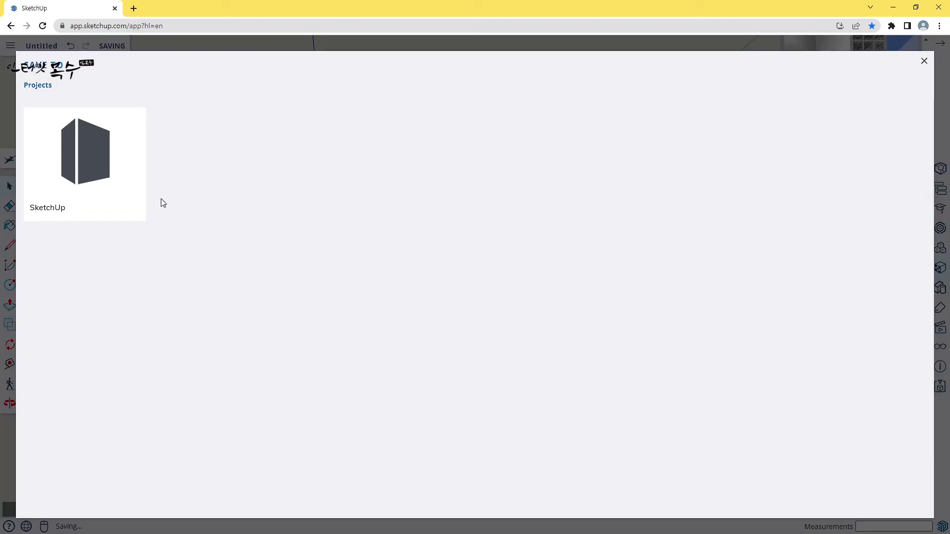
pyautogui.click(80, 168)
pyautogui.click(108, 494)
pyautogui.write('ㅈ')
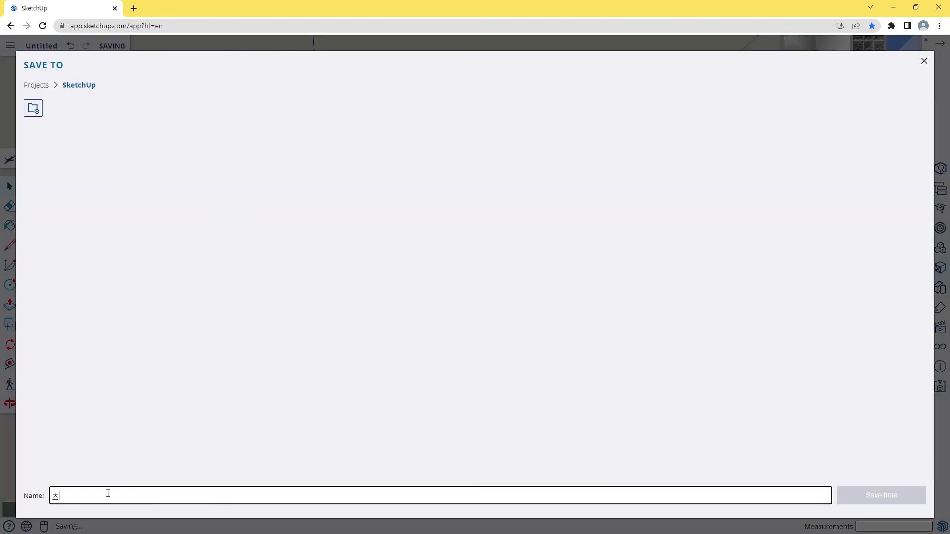
pyautogui.write('ㅈ')
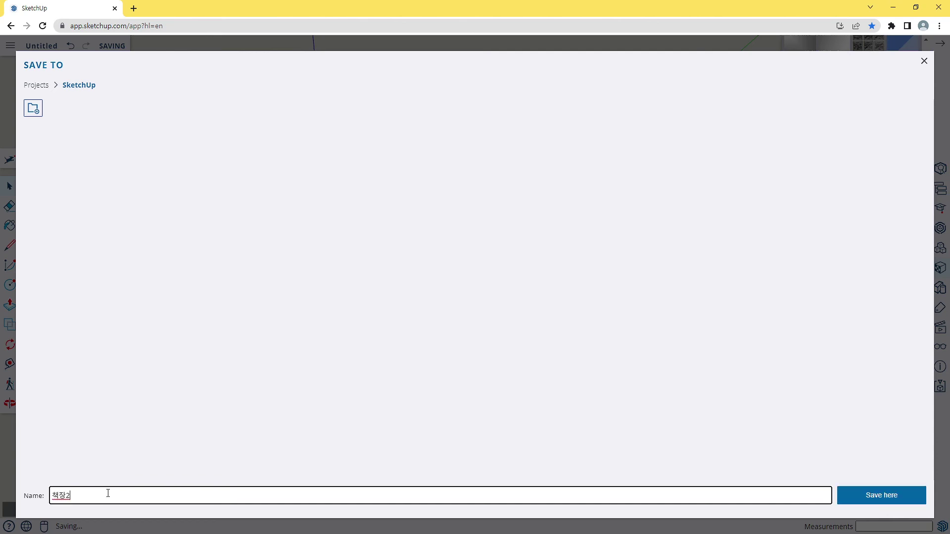
pyautogui.press('Return')
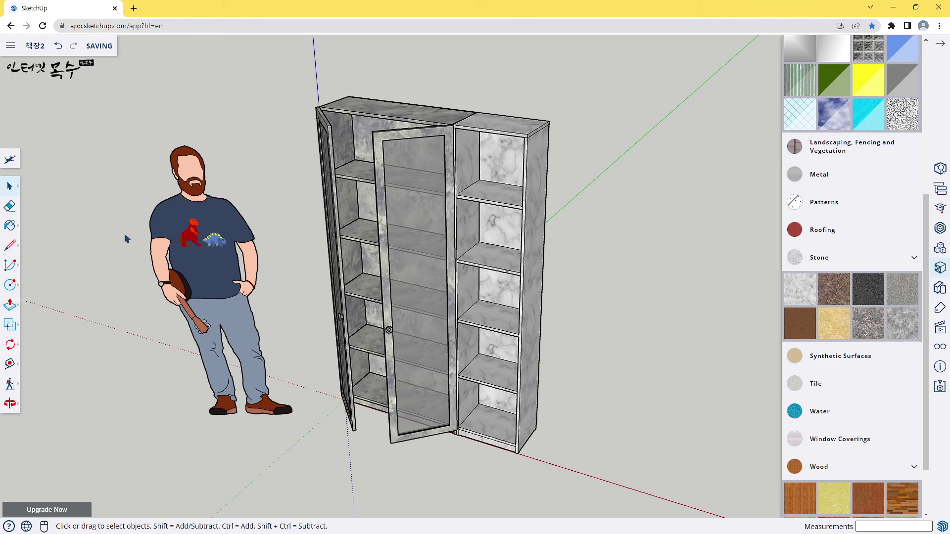
# Browse the SketchUp project in Trimble Connect to confirm 책장2 is listed
pyautogui.click(10, 48)
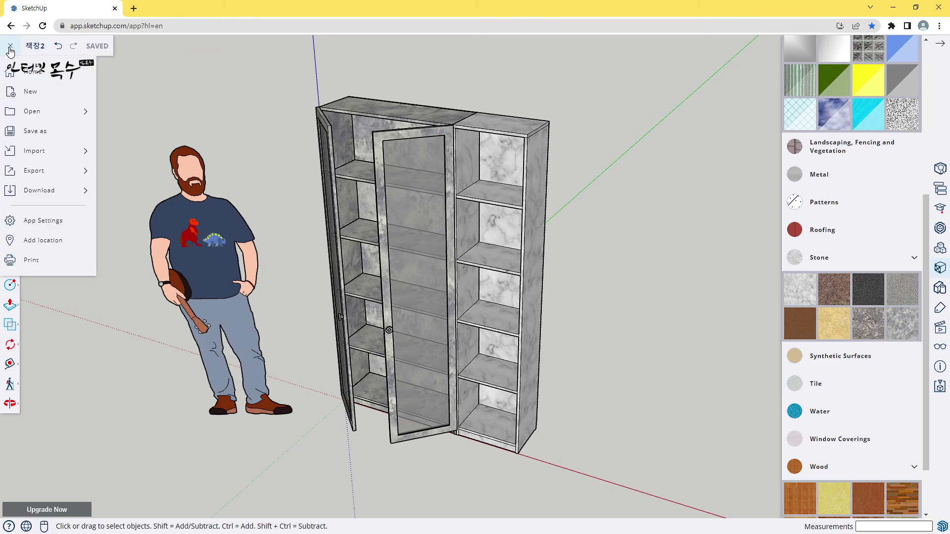
pyautogui.moveTo(33, 112)
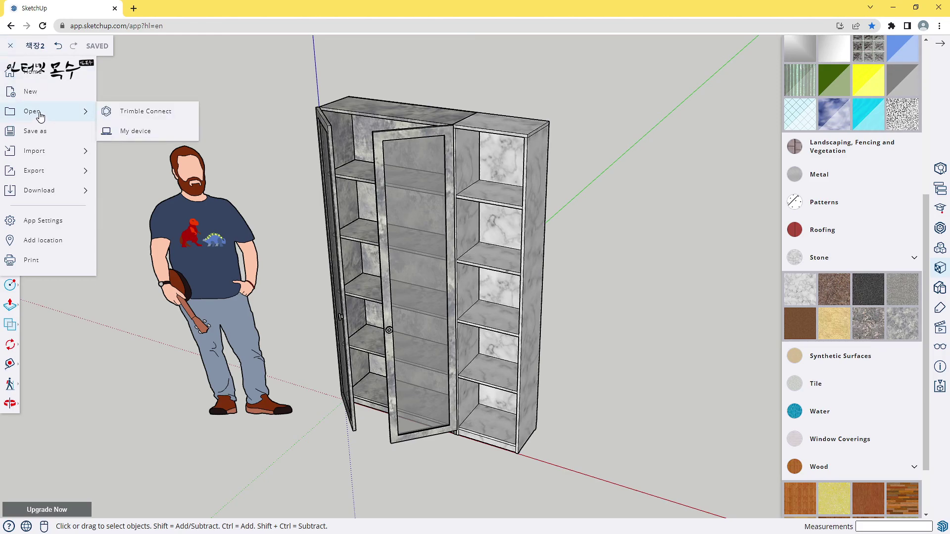
pyautogui.click(158, 118)
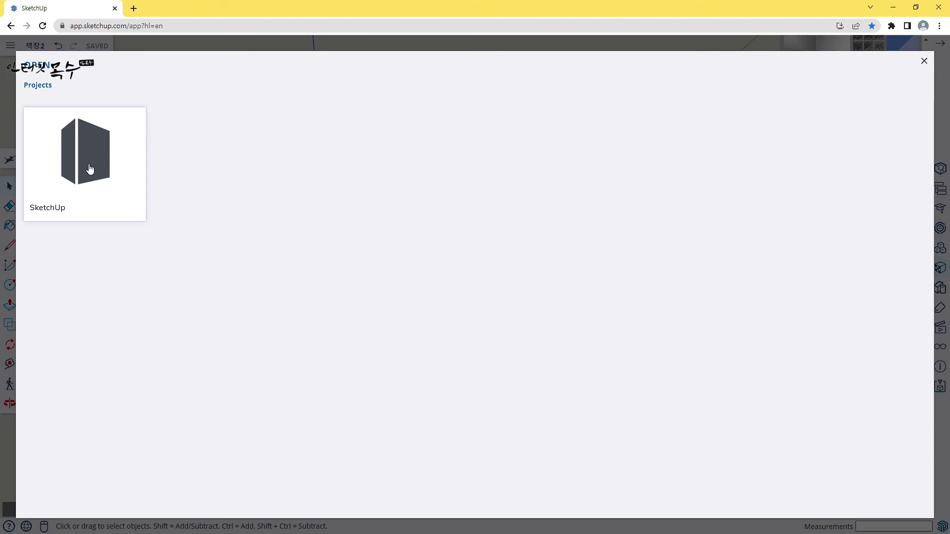
pyautogui.click(94, 171)
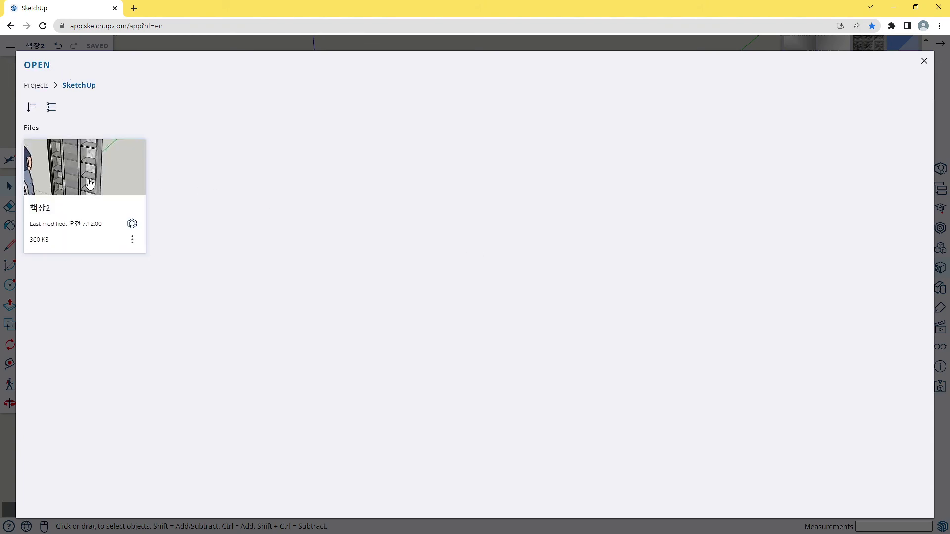